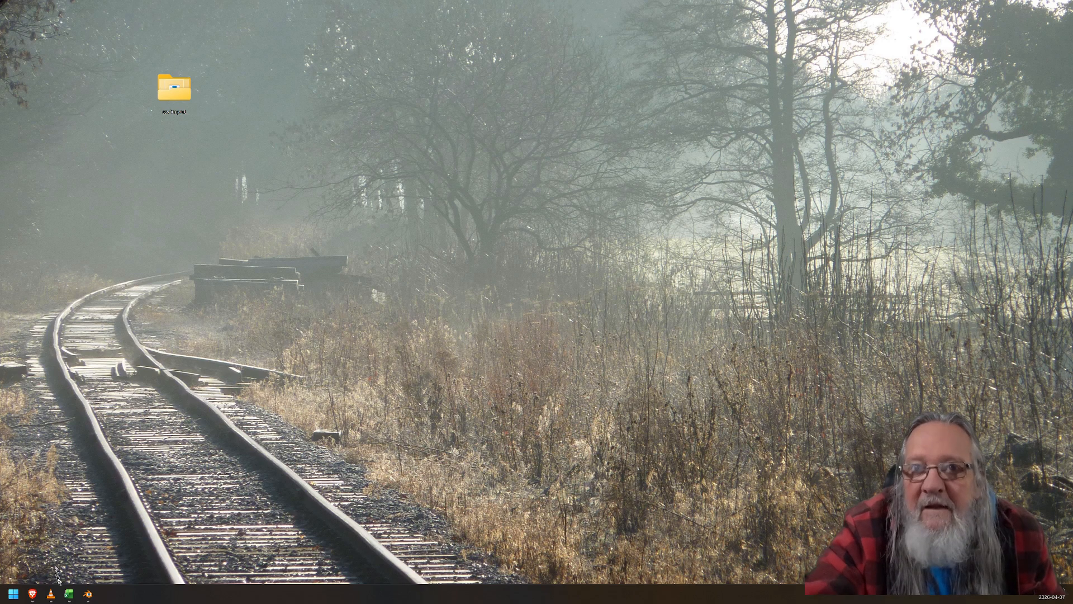
Switch to the Data.xlsx workbook in Excel and review the CSV Data sheet from its first row to its last
click(68, 593)
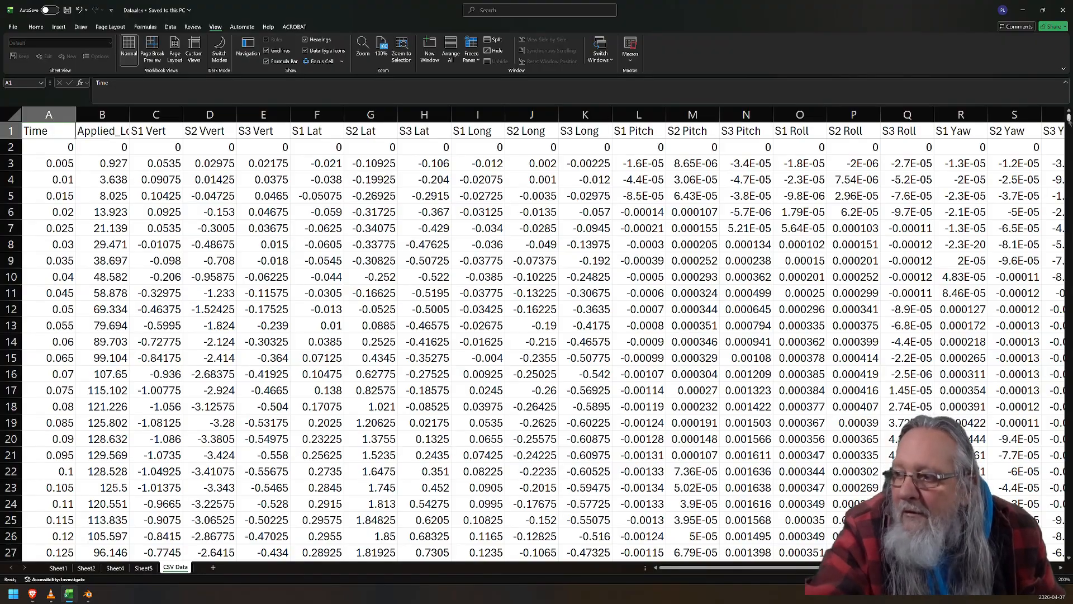
drag(1069, 119, 1068, 551)
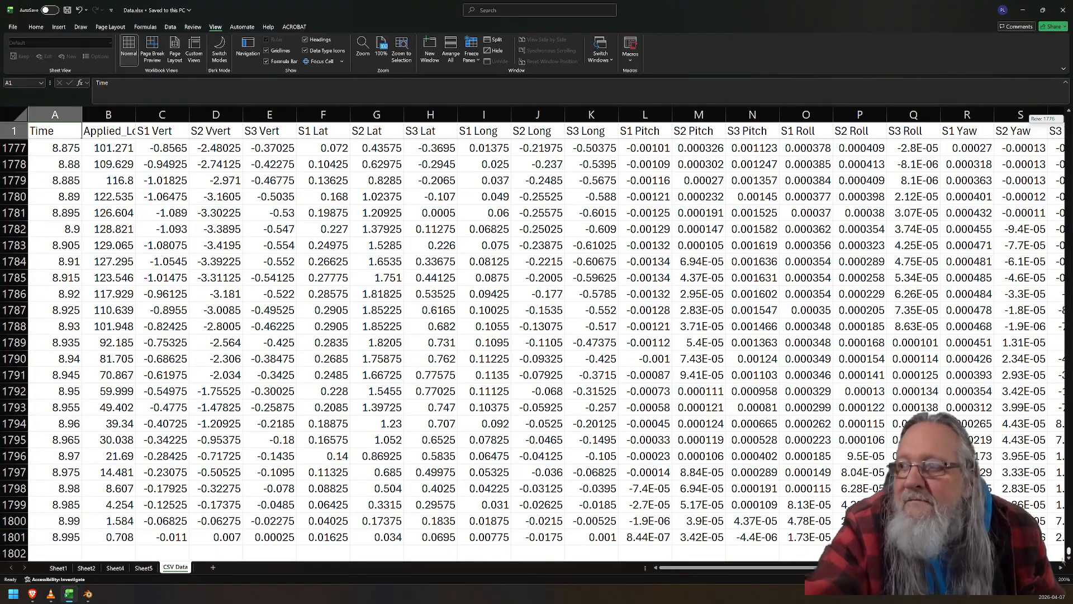
drag(1068, 551, 1068, 119)
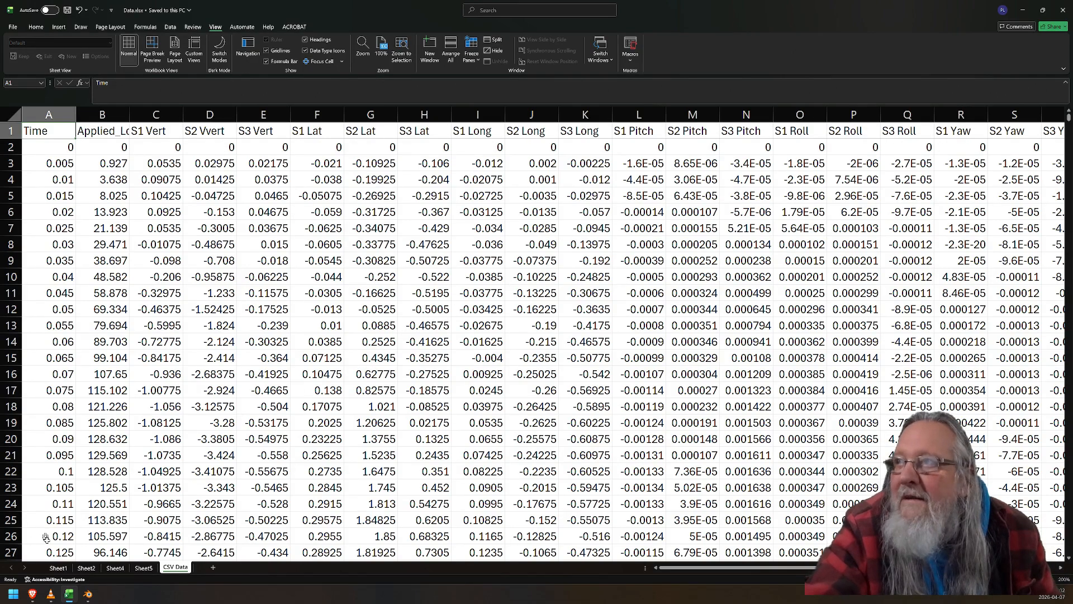
click(58, 568)
click(69, 594)
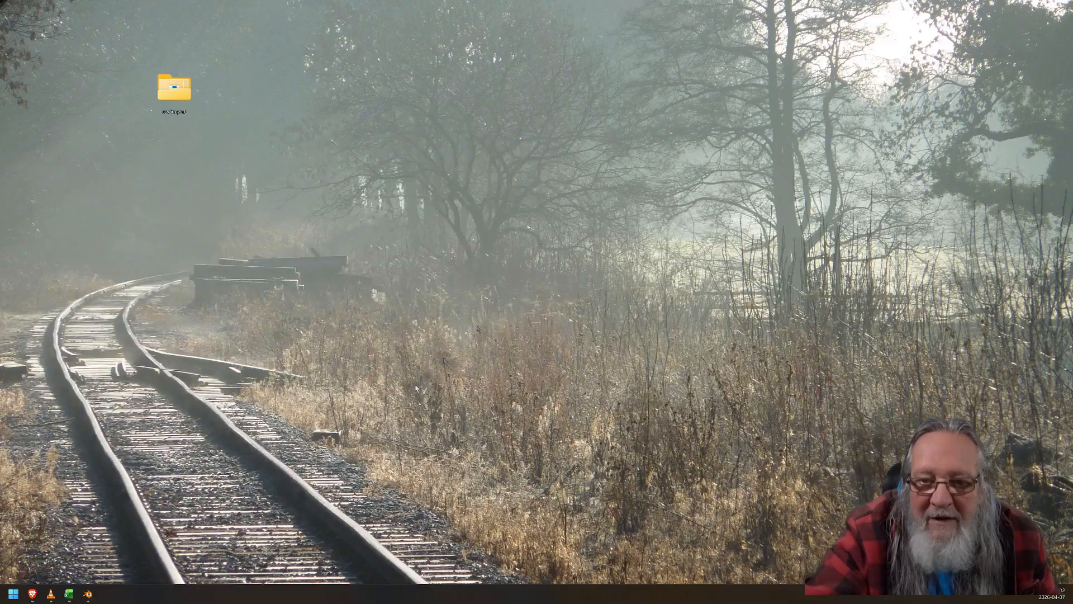
Switch to Blender, add a cube mesh to the scene and set its size to 1 m
click(88, 596)
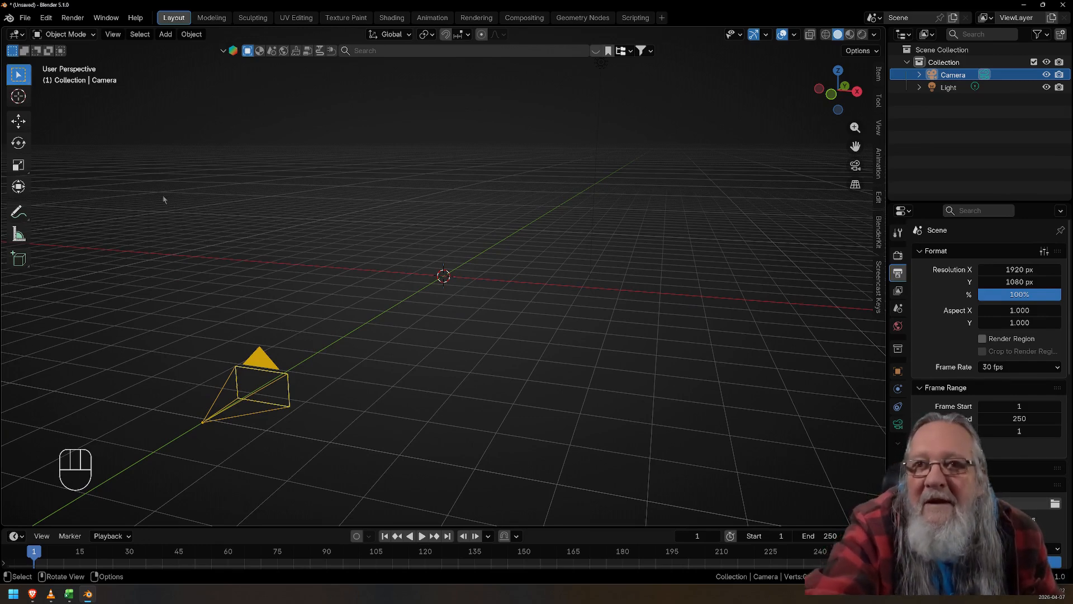
click(166, 36)
mouse_move(179, 49)
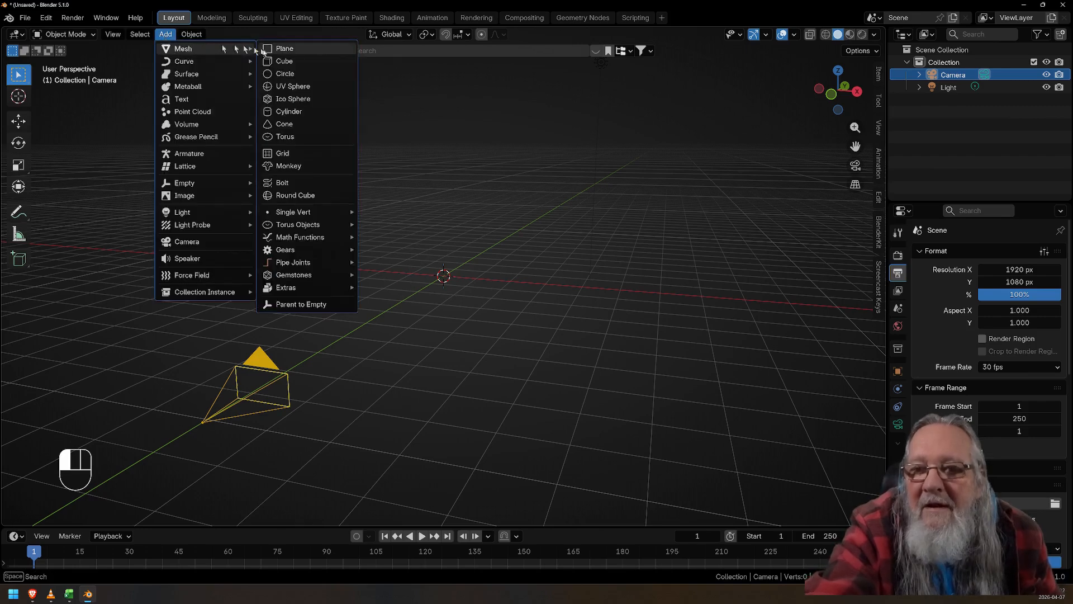
click(266, 63)
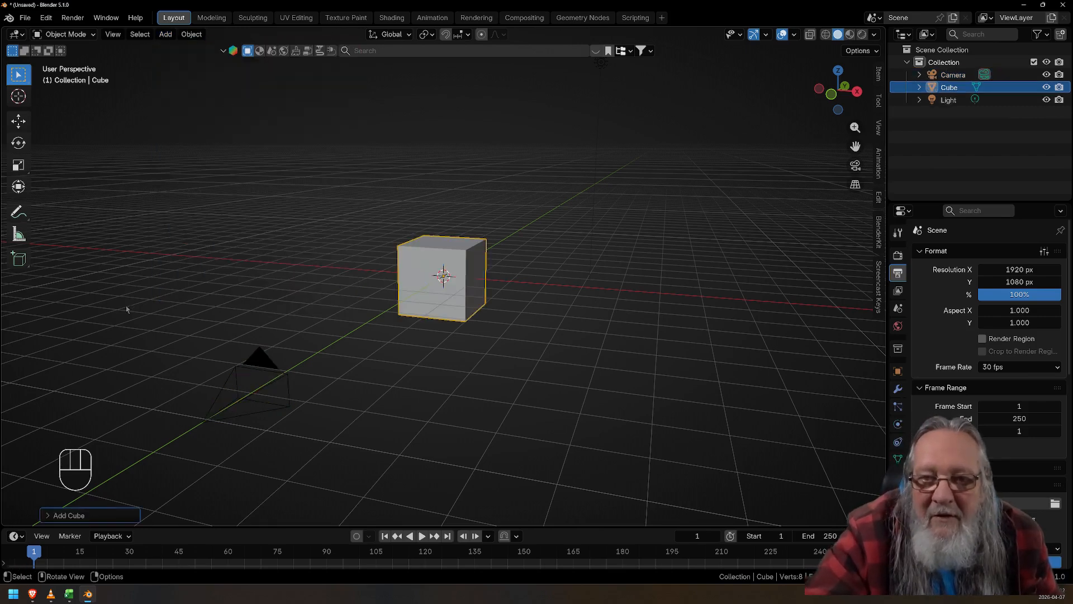
click(95, 517)
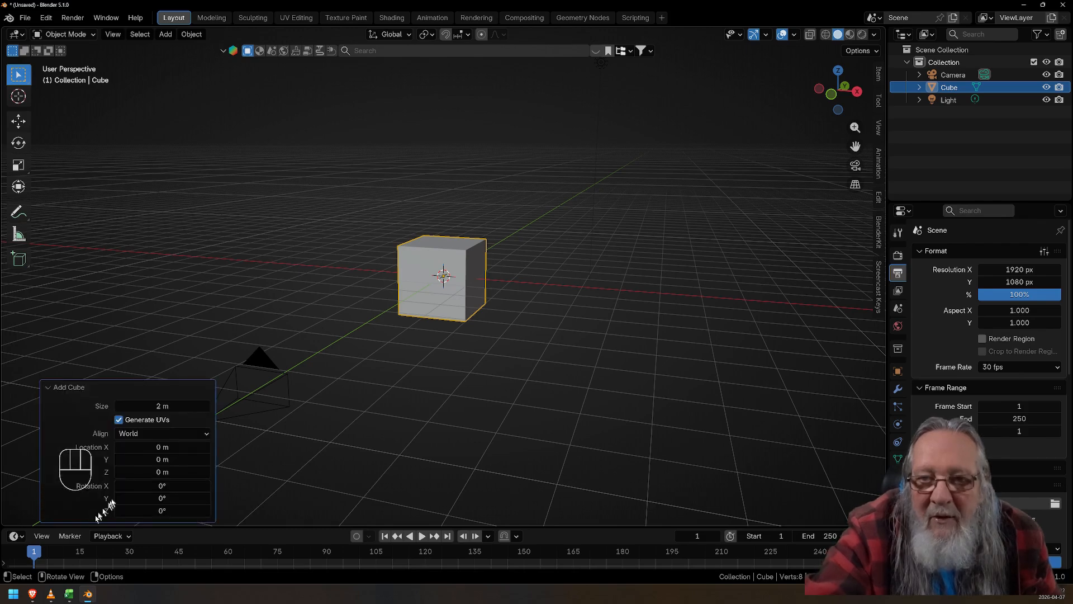
click(158, 407)
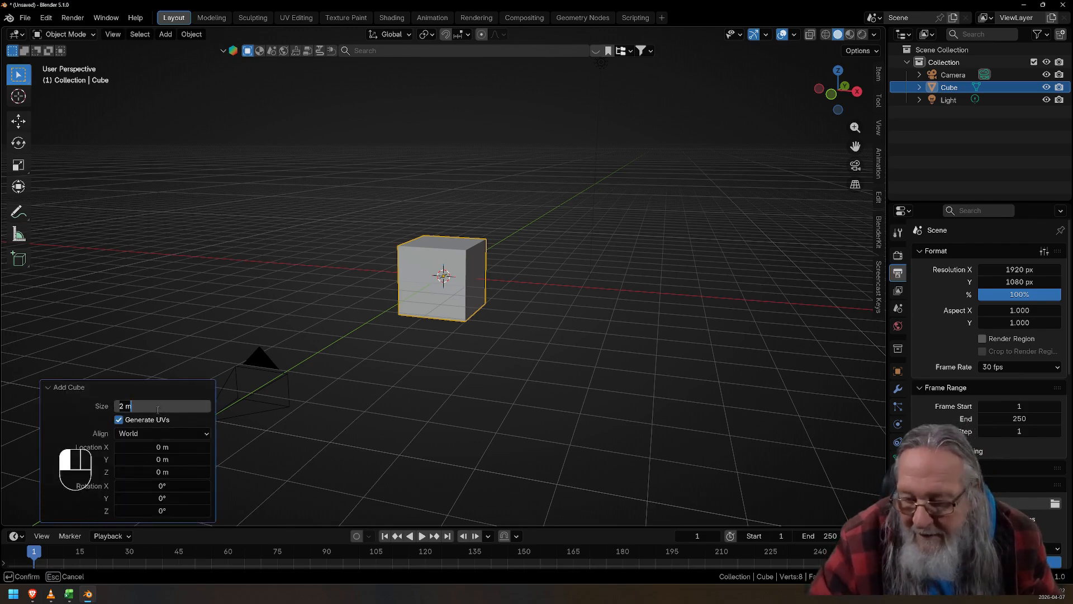
text(1 )
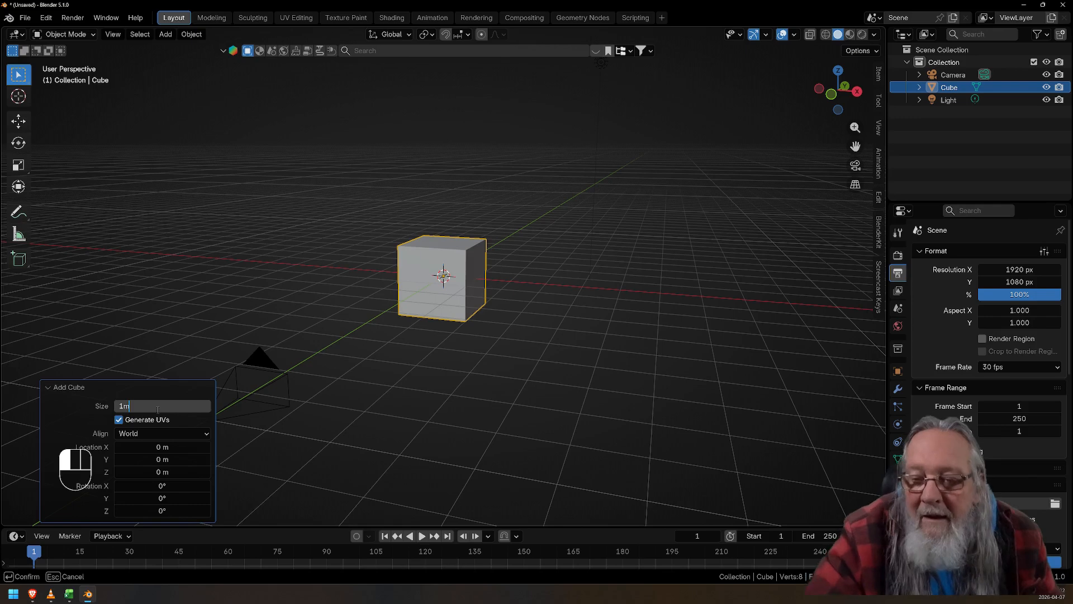
text(m)
key(Return)
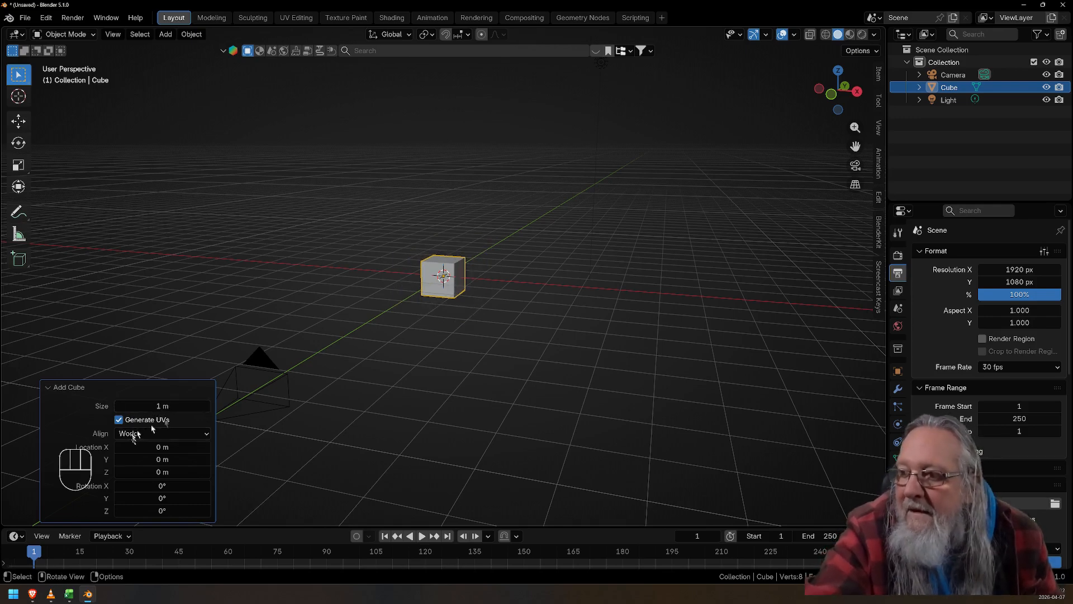
Set the cube's scale to 2.37 in X, 1.79 in Y and 0.3 in Z
click(898, 372)
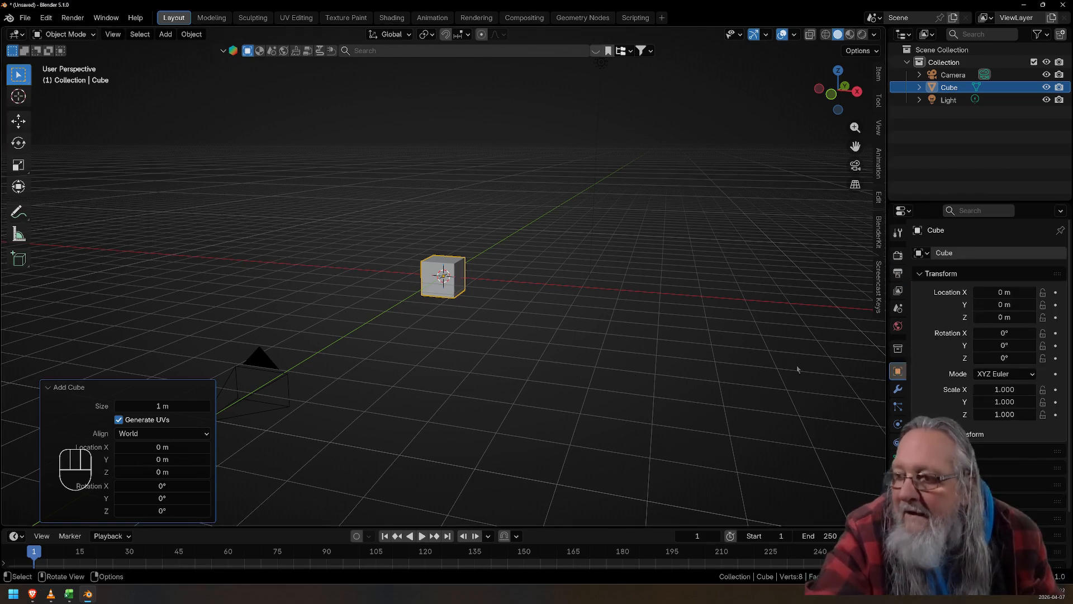
scroll(936, 417, down, 1)
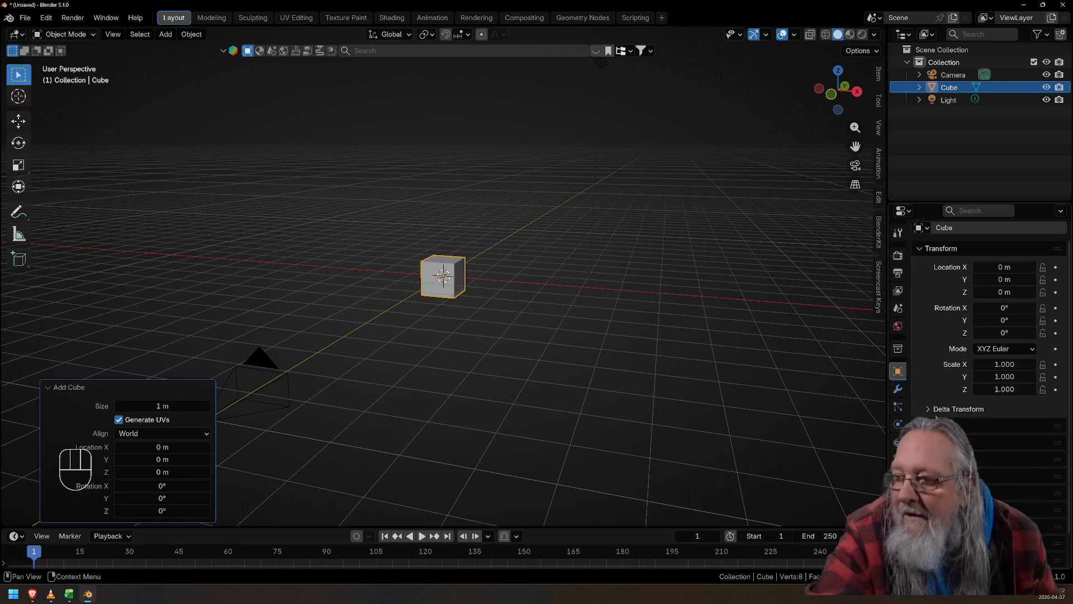
scroll(937, 417, down, 1)
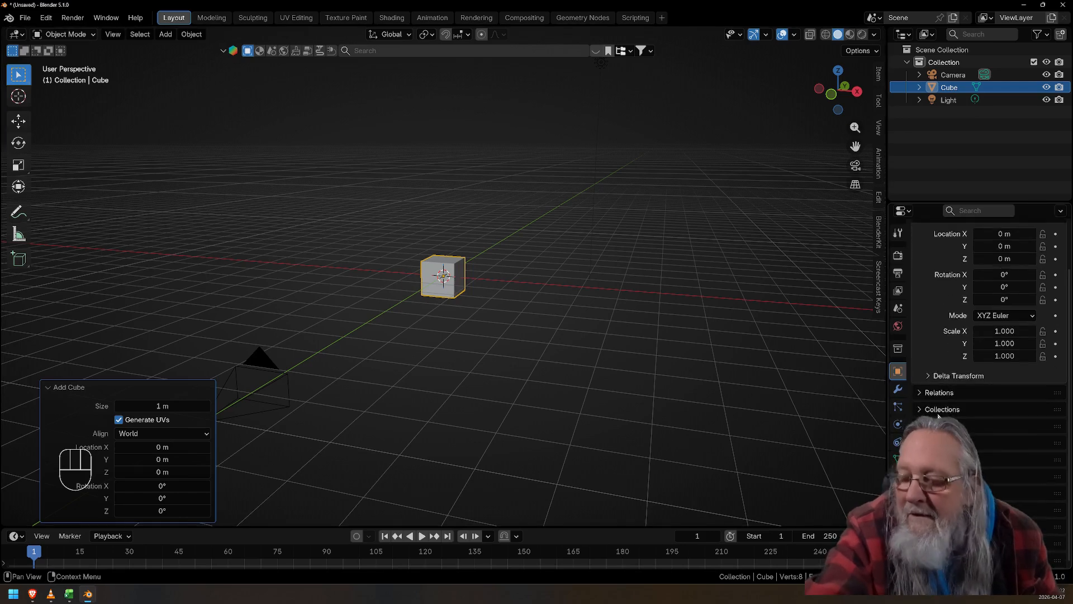
click(994, 331)
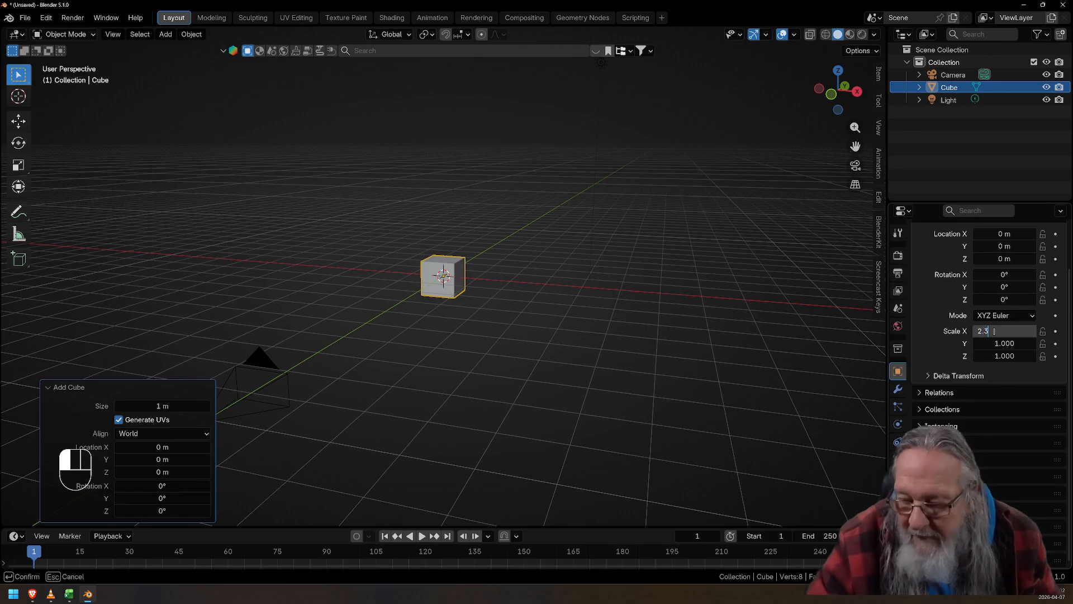
key(Return)
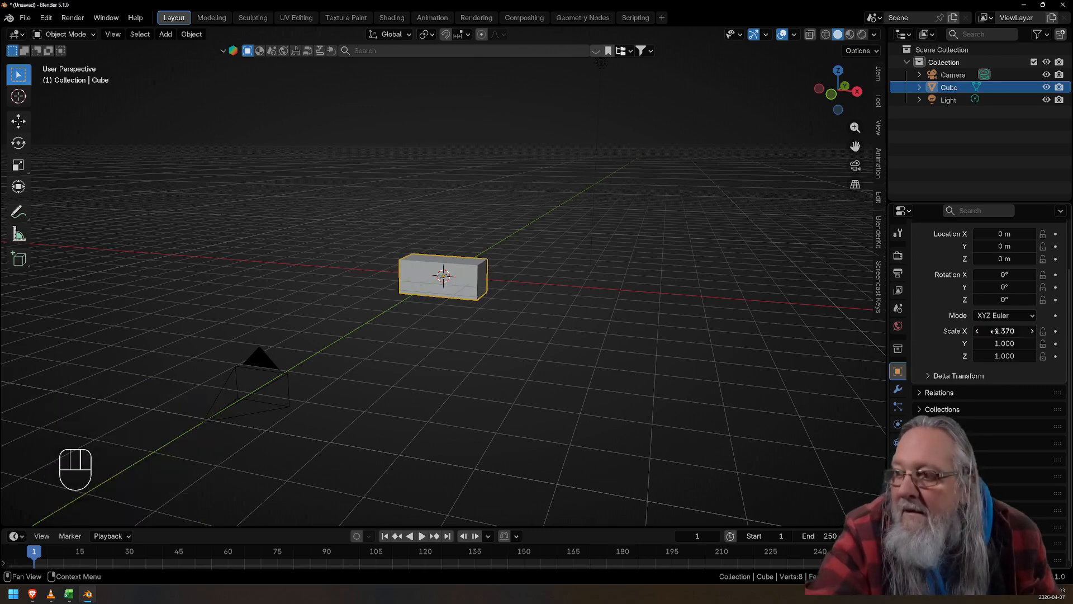
click(994, 343)
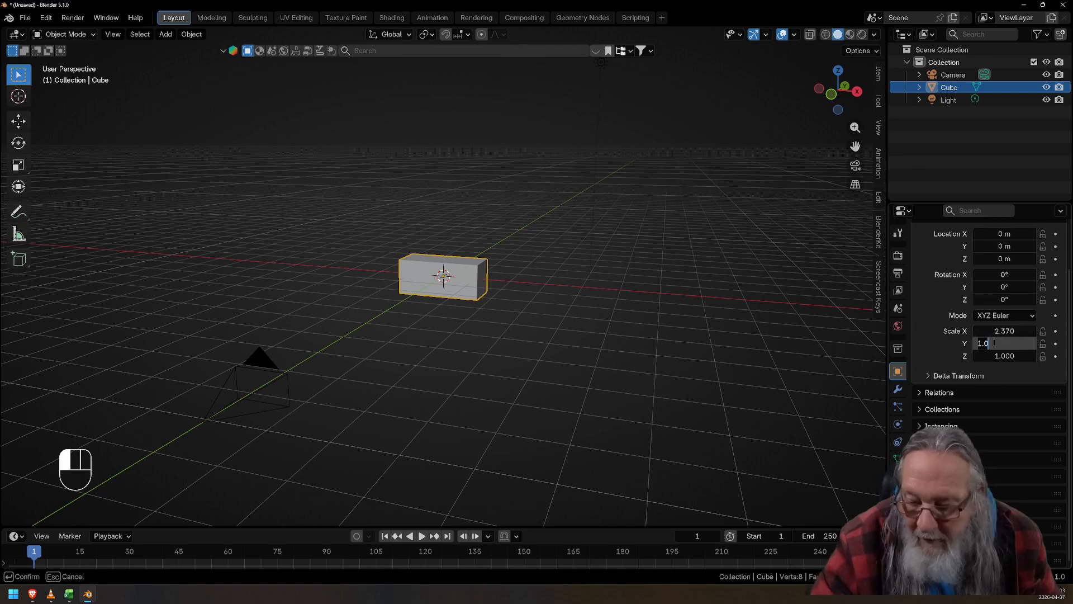
text(1)
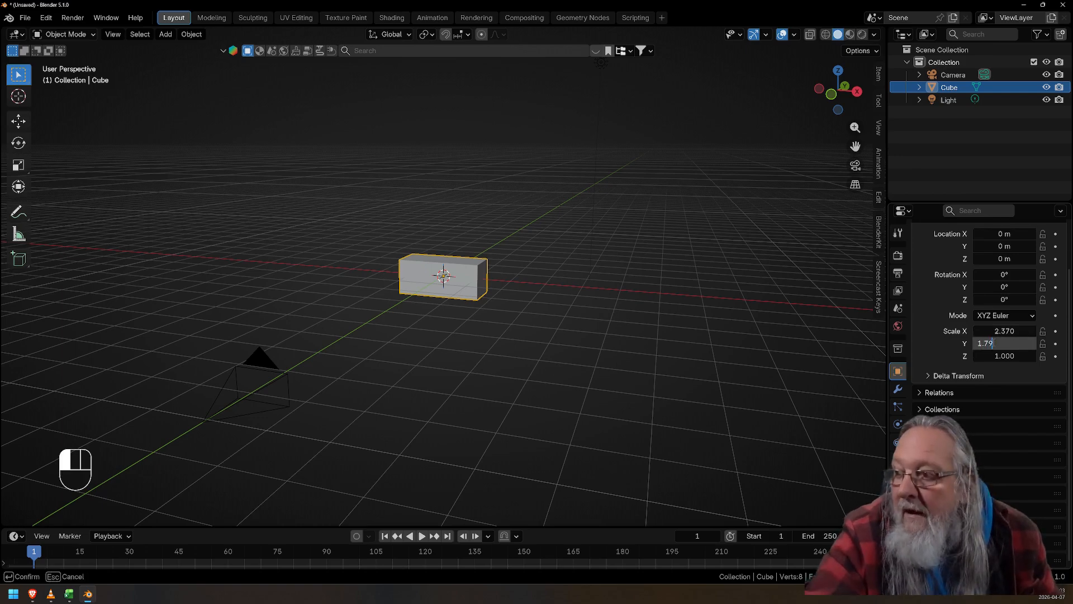
key(Return)
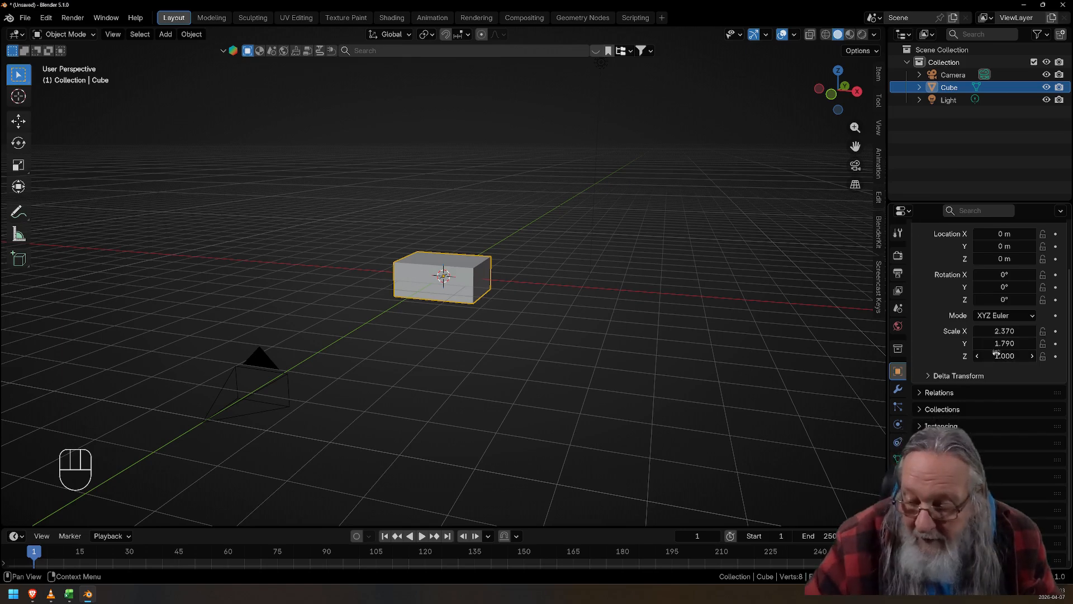
click(996, 354)
key(BackSpace)
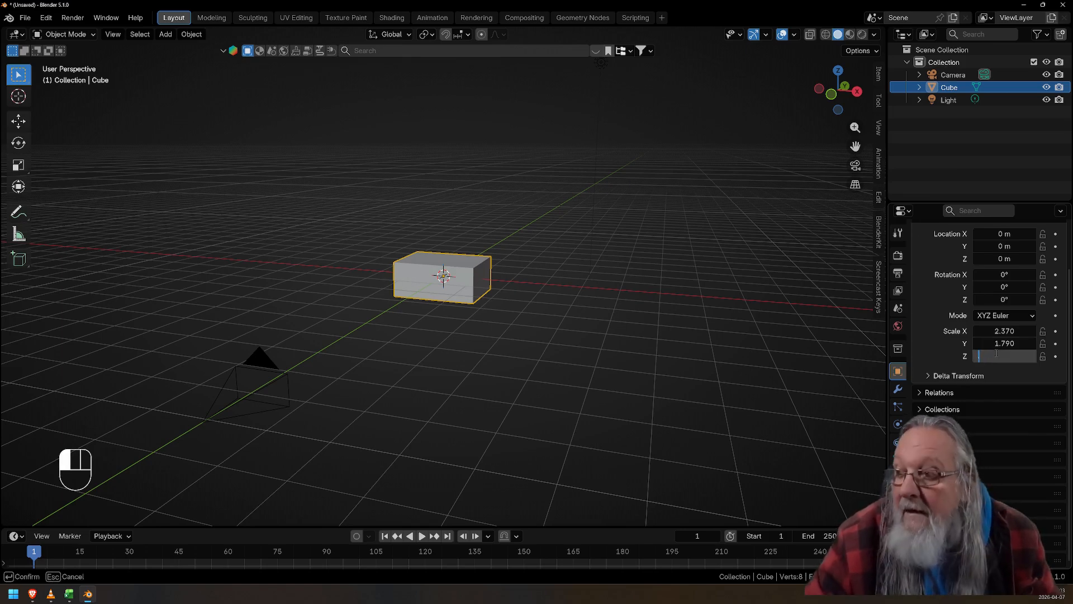
text(.3)
key(Return)
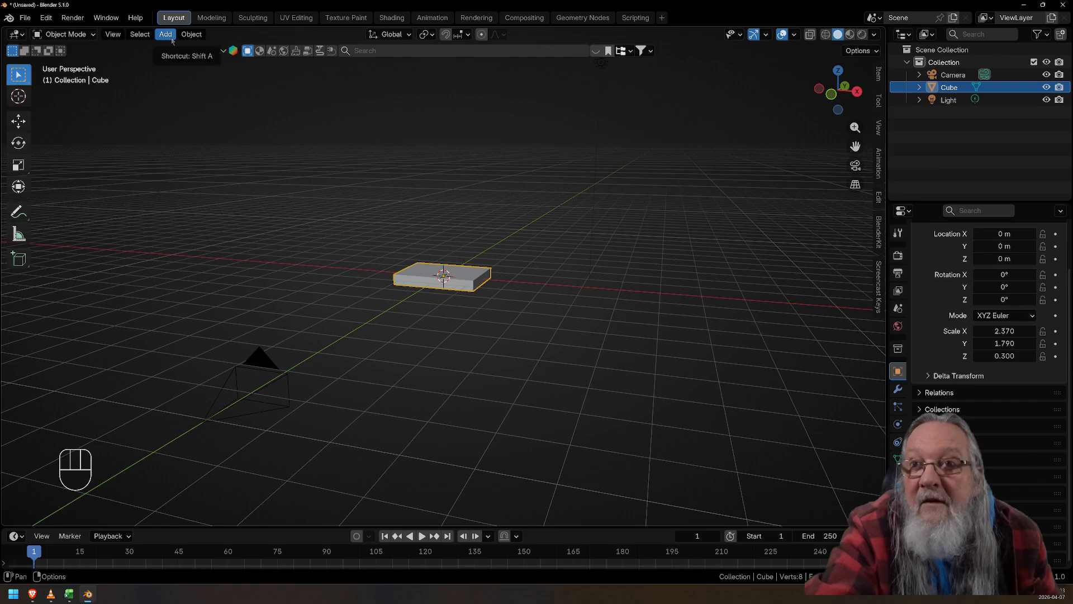
Apply the cube's scale as an object transform, leaving location and rotation out
click(189, 35)
click(190, 36)
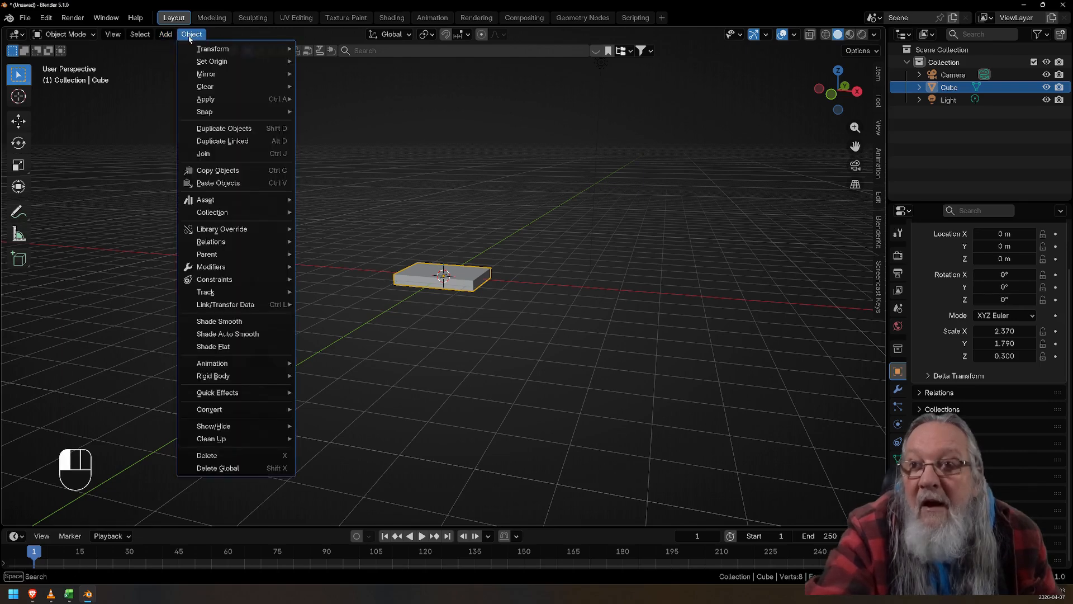
mouse_move(293, 113)
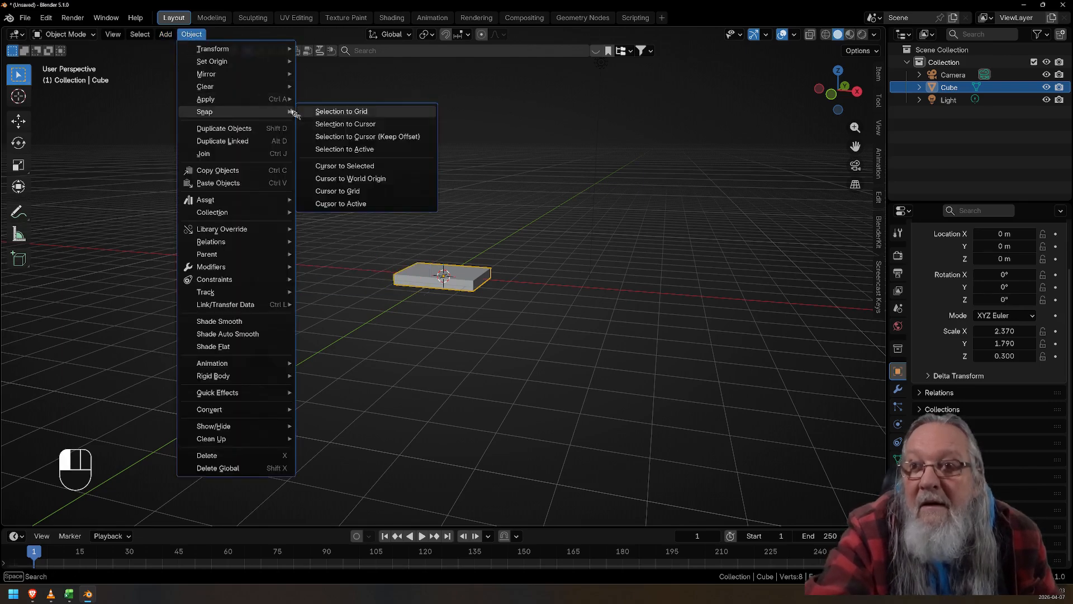
click(321, 126)
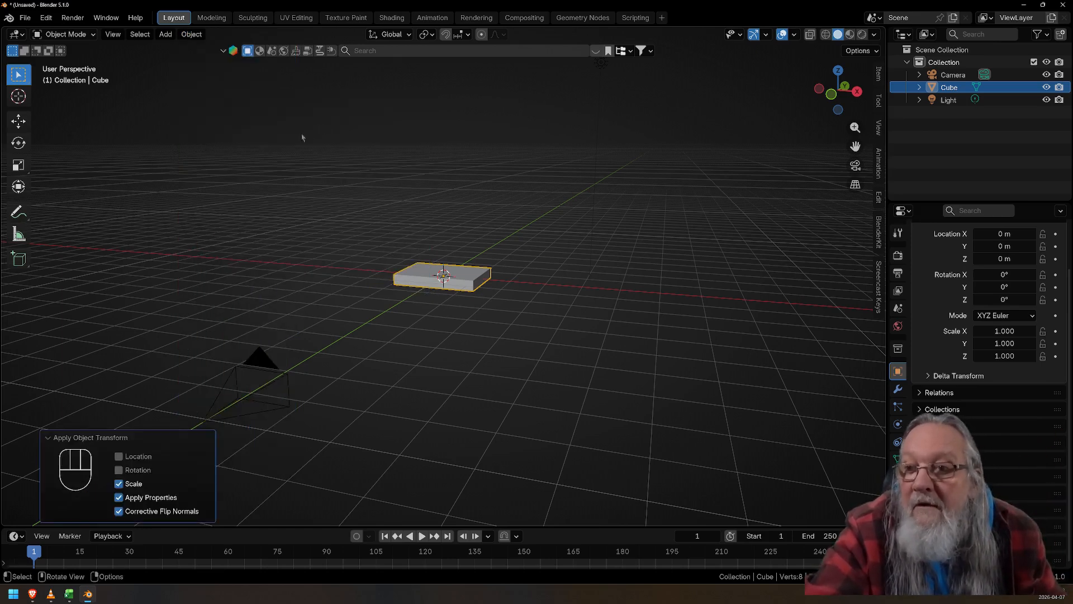
Split the 3D viewport vertically into a narrow area and a much wider one, roughly one quarter to three quarters
scroll(470, 290, up, 4)
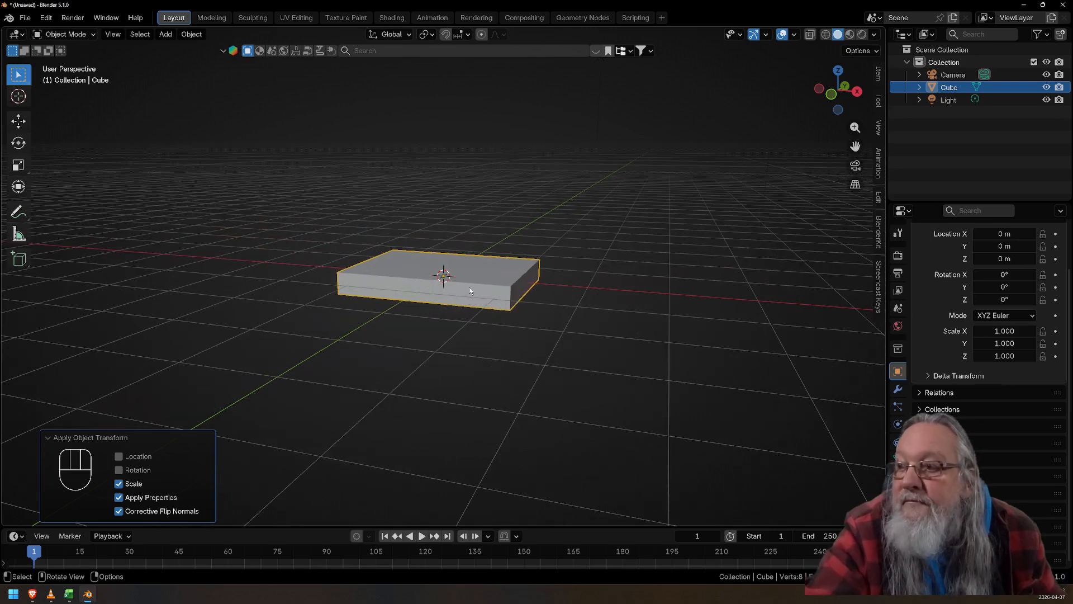
right_click(885, 342)
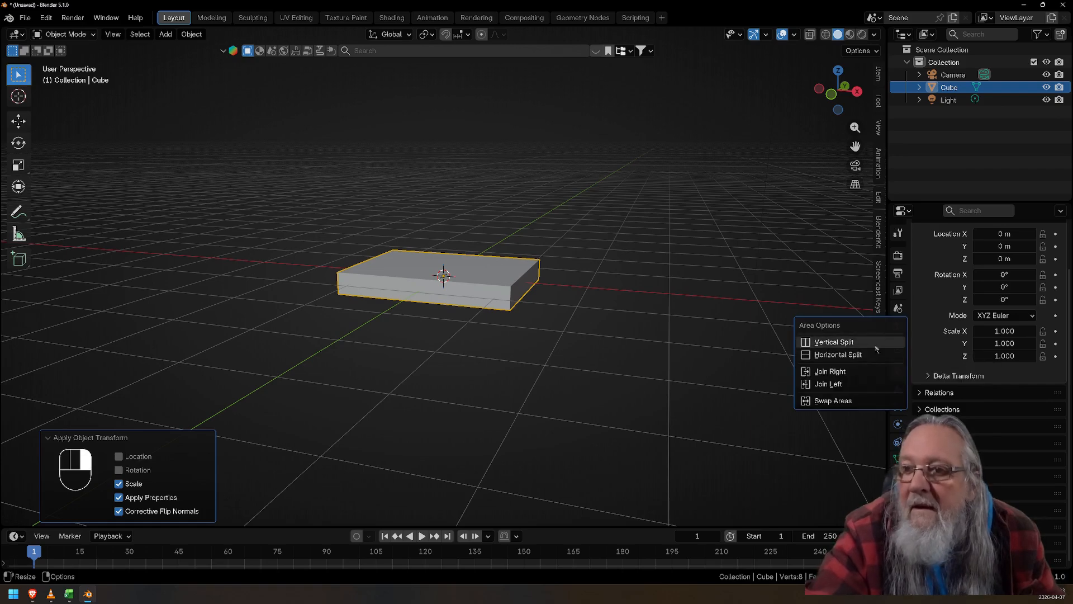
click(834, 342)
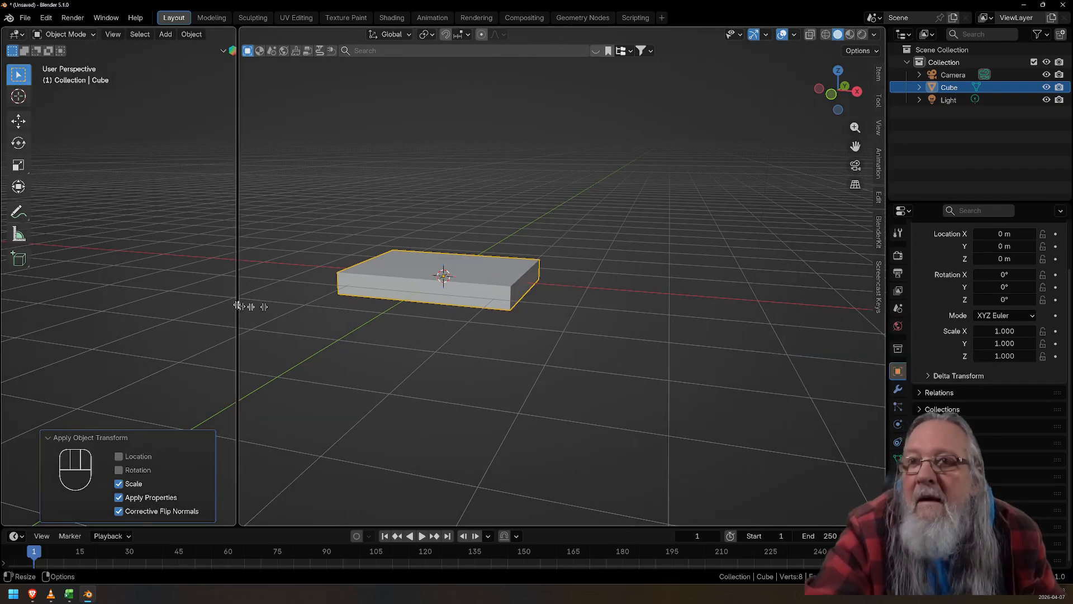
click(236, 305)
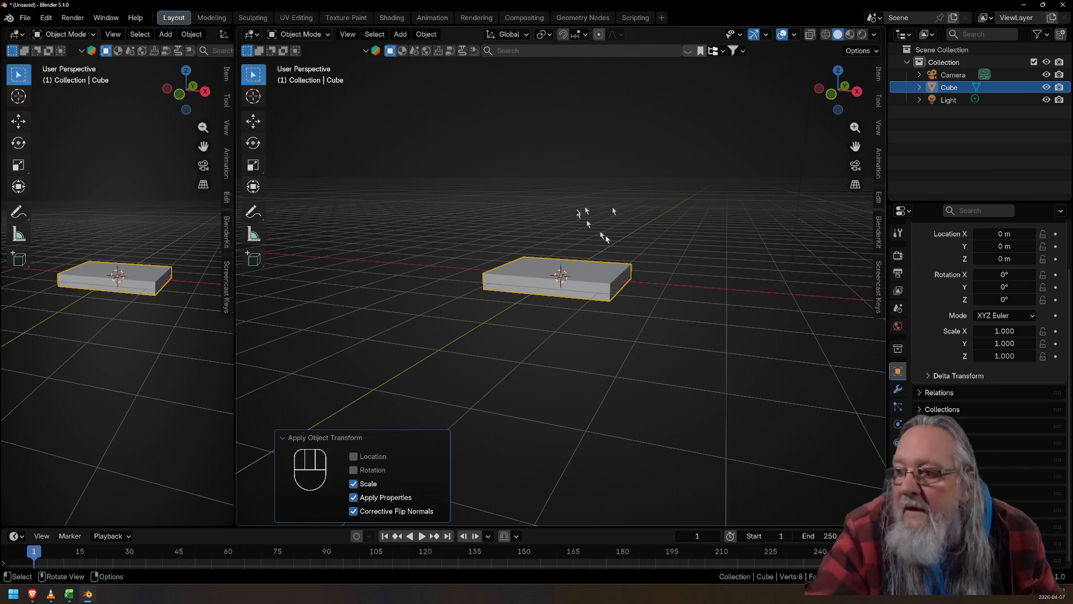
Add a Geometry Nodes modifier to the flattened cube
click(898, 392)
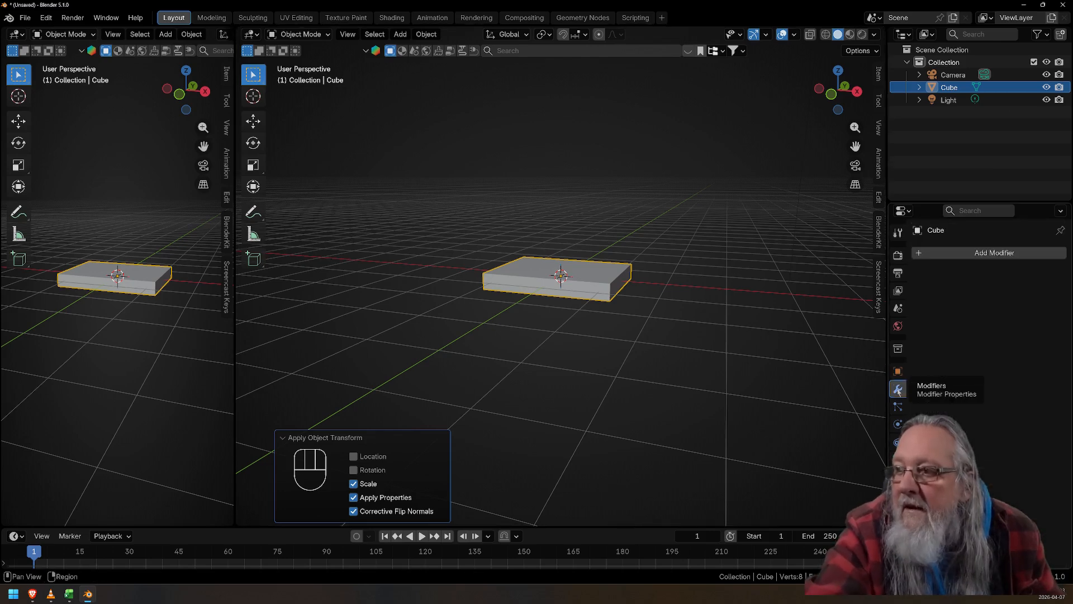
click(970, 252)
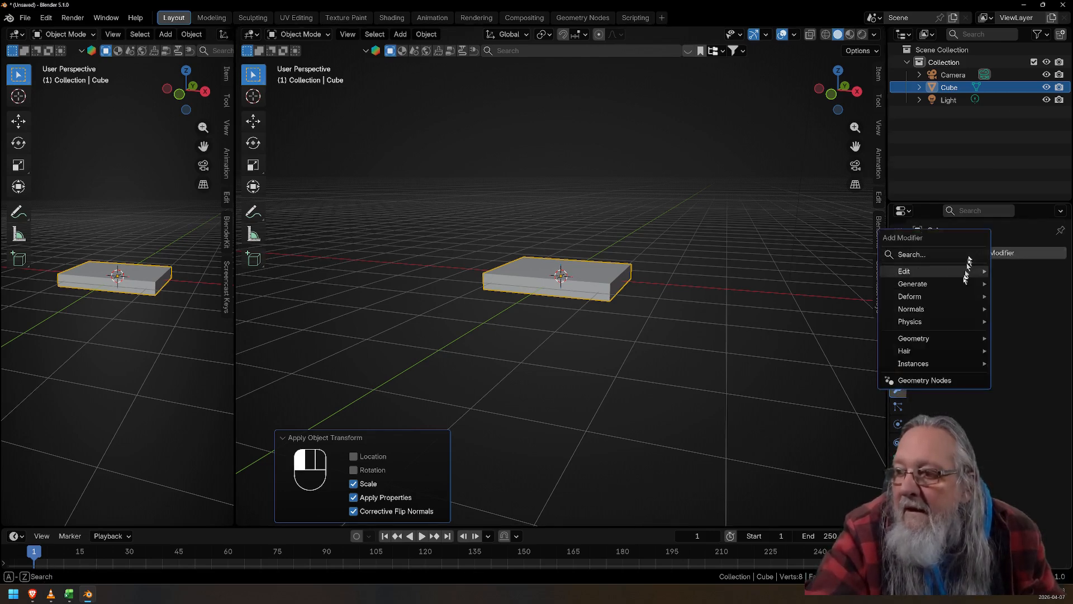
click(927, 380)
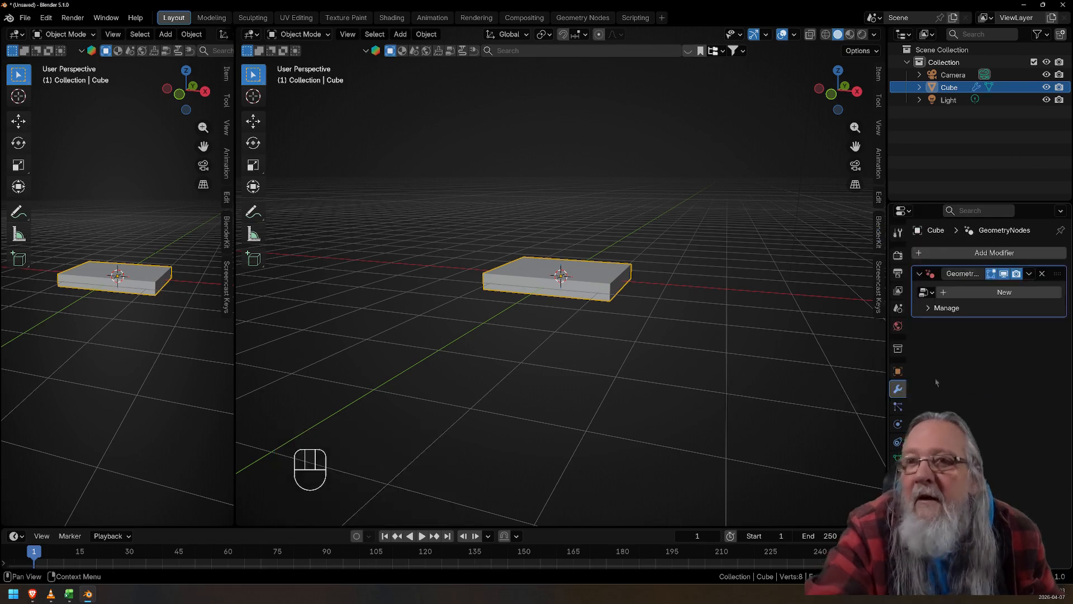
Turn the wider viewport into a Geometry Node Editor and create a new node group for the cube, hiding the editor's sidebar
click(251, 34)
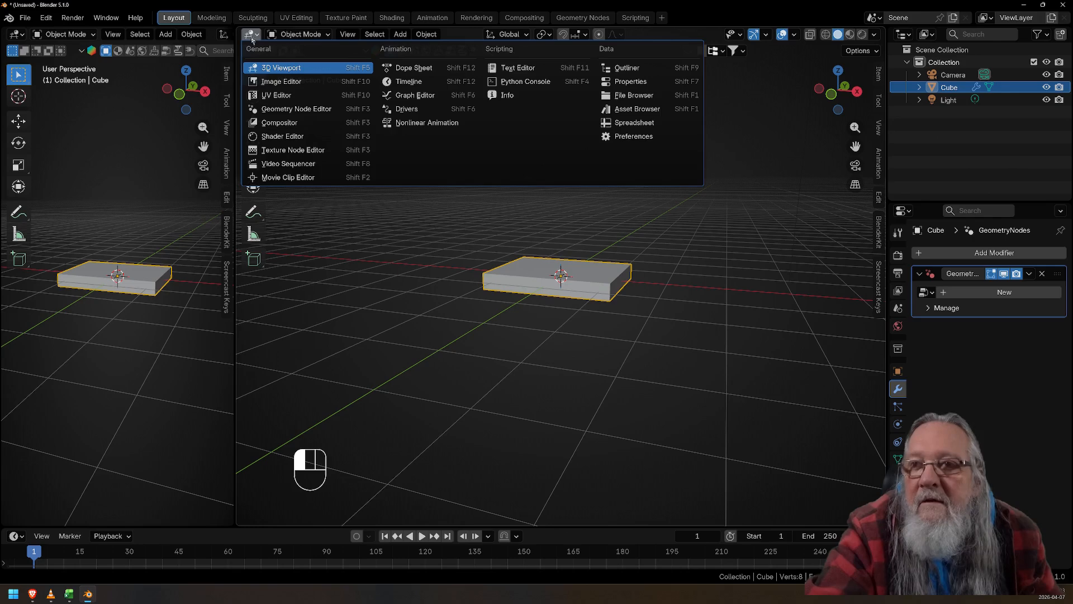
click(273, 110)
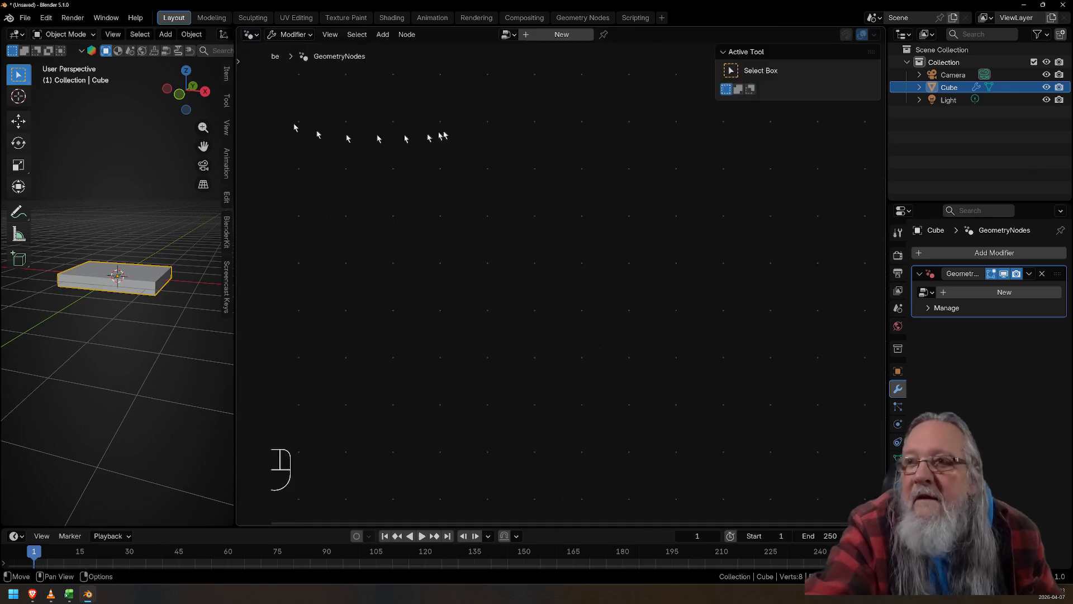
click(540, 35)
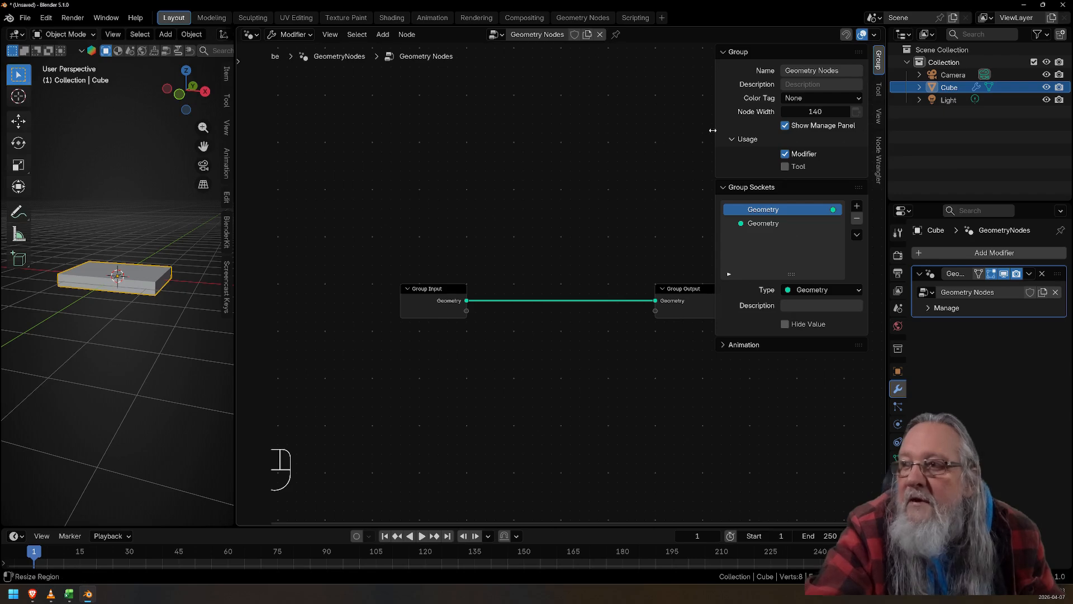
drag(714, 134, 870, 148)
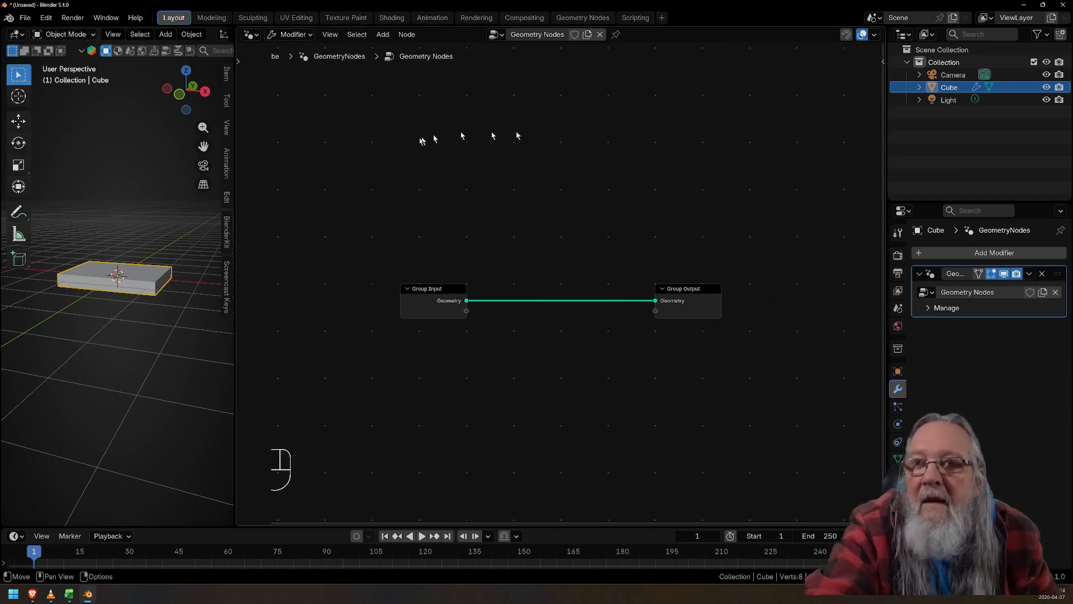
Cut the geometry link between the Group Input and Group Output nodes
click(263, 65)
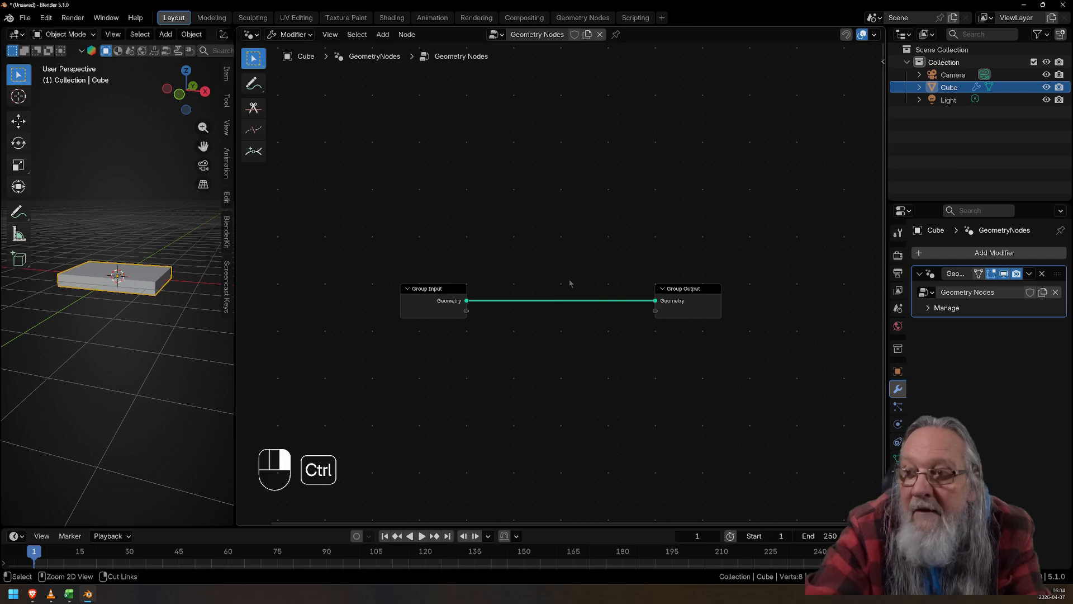
ctrl+right_drag(570, 283, 542, 325)
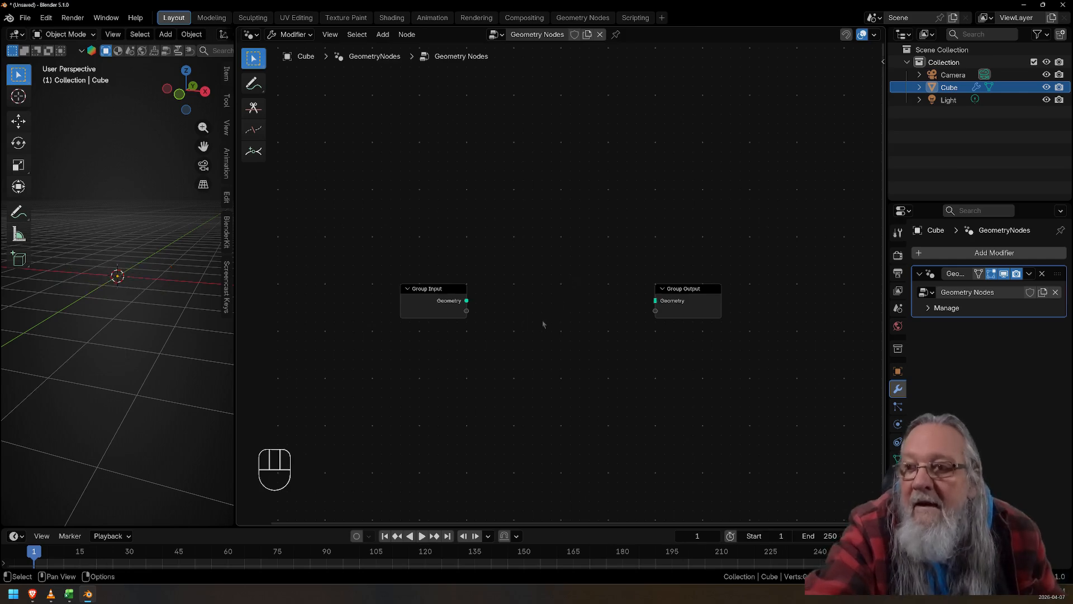
drag(543, 325, 548, 265)
click(555, 219)
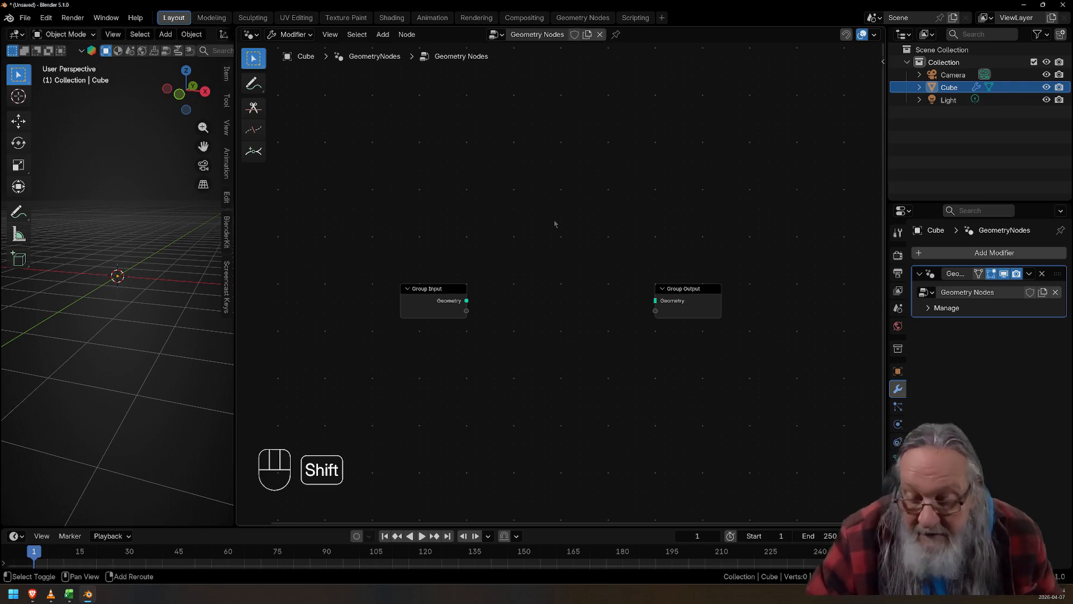
Add an Import CSV node above the gap between the Group Input and Group Output nodes
key(shift+a)
text(csv)
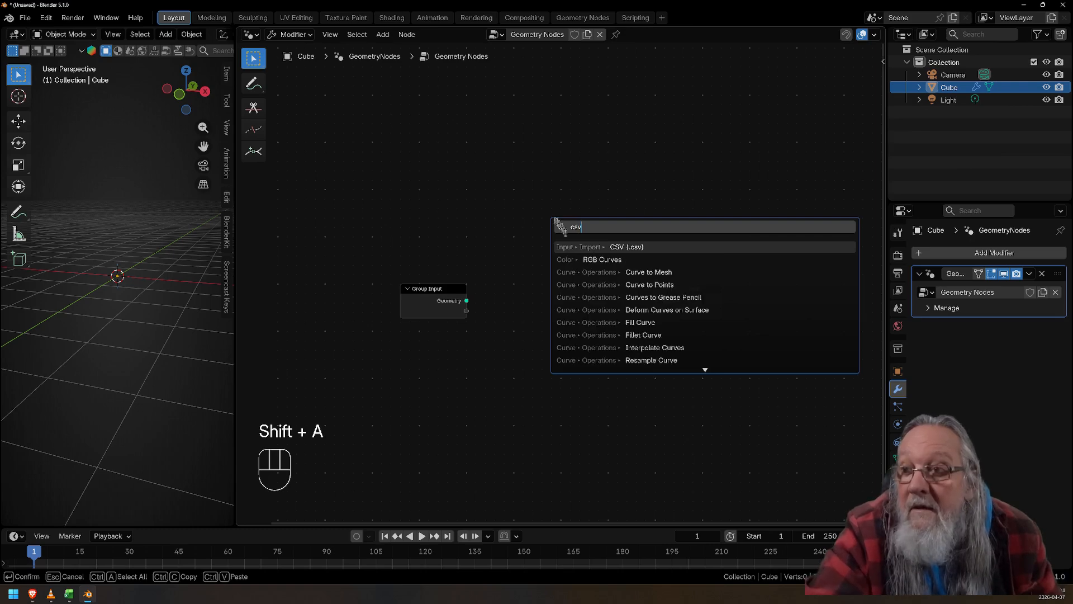
click(574, 250)
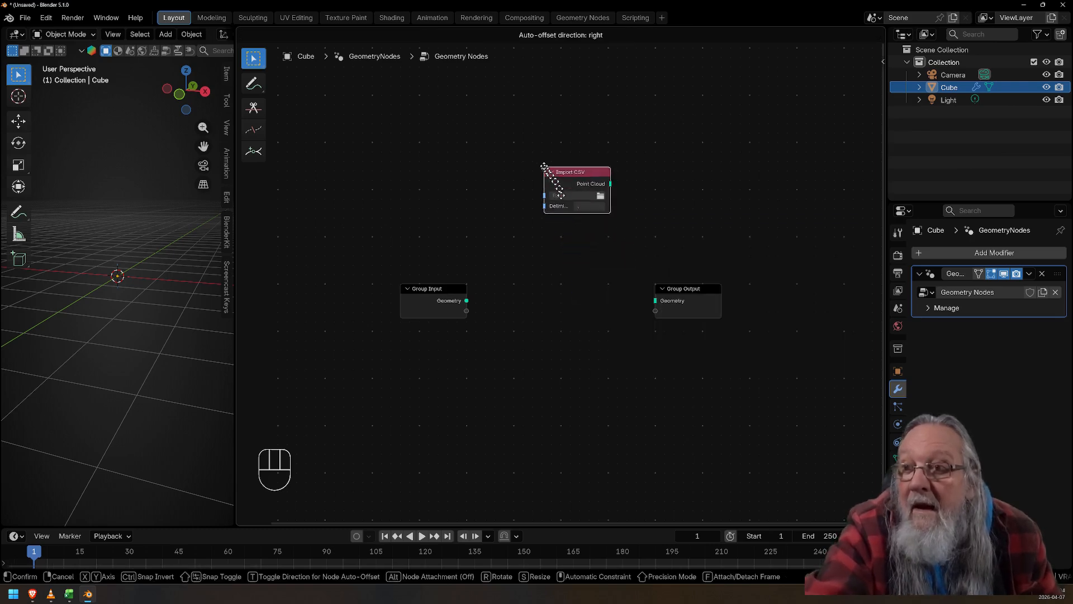
click(538, 158)
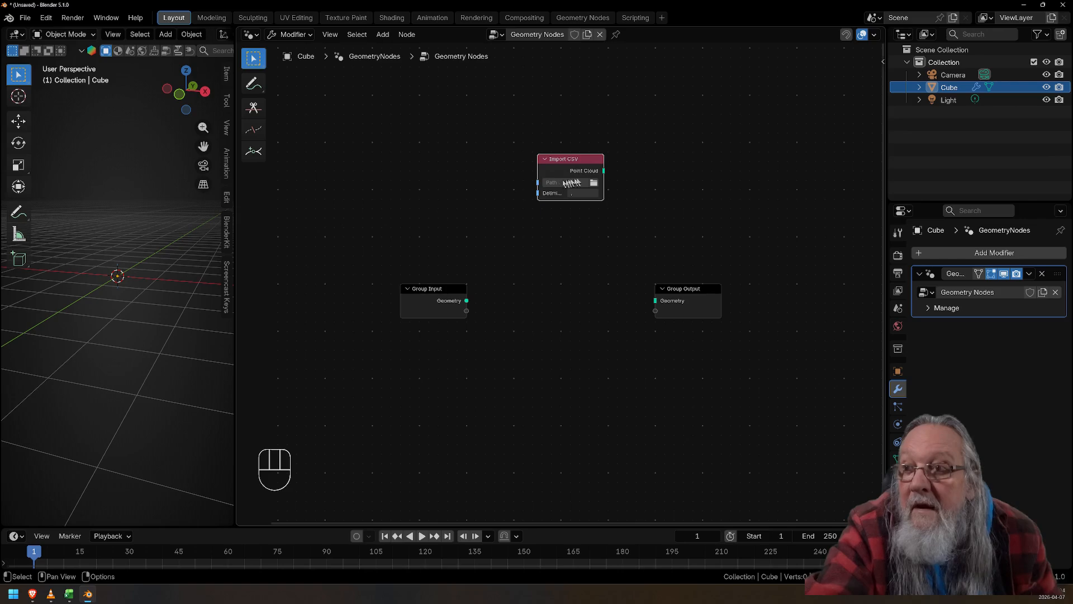
Load Data long.csv from the Slab folder inside the desktop's csv import folder into the Import CSV node
click(593, 183)
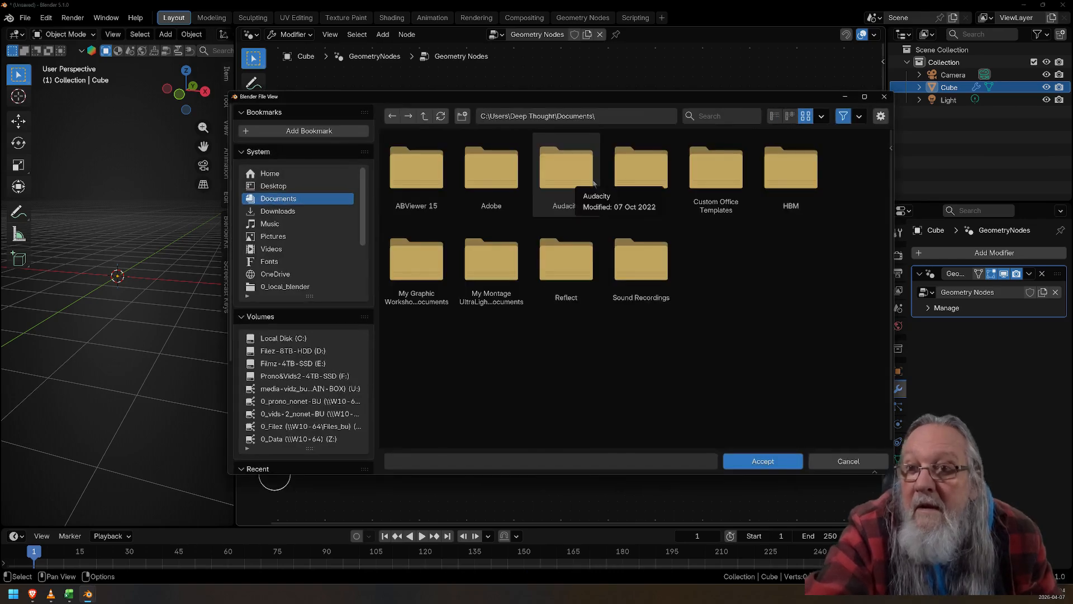
click(324, 188)
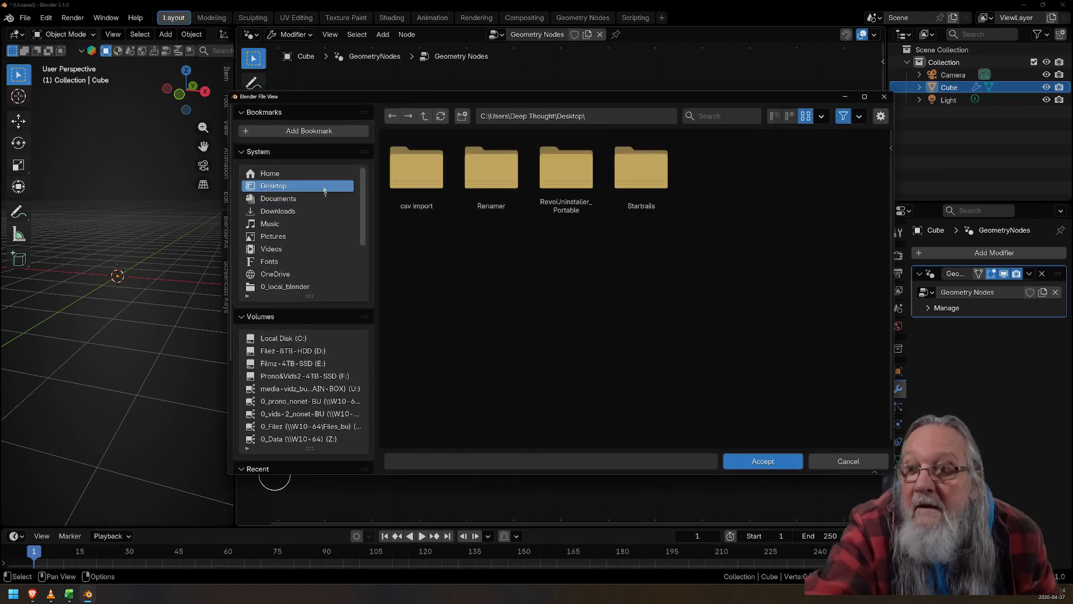
double_click(416, 179)
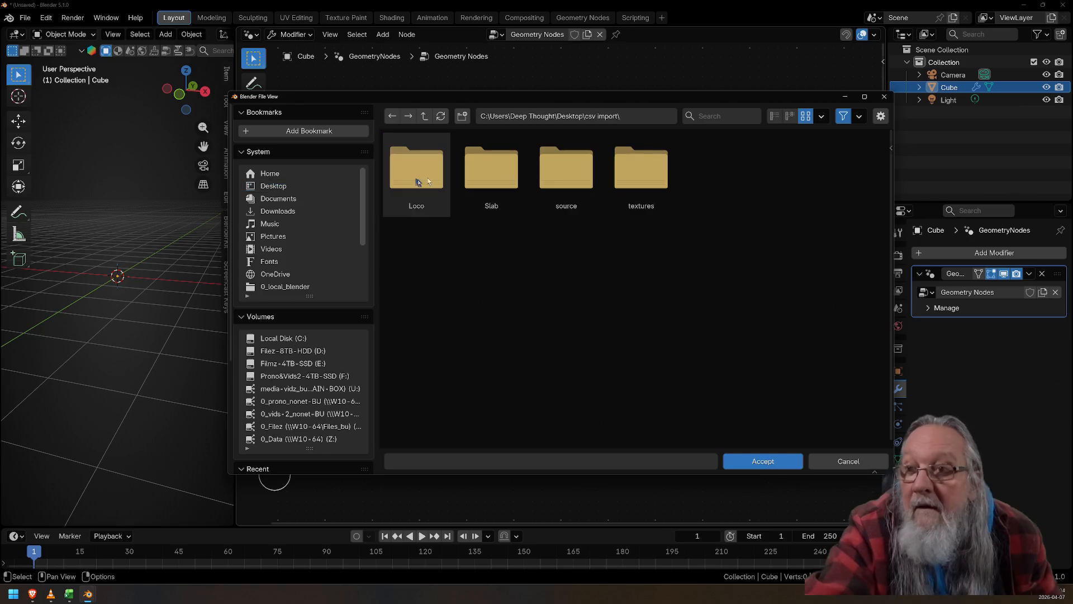
double_click(491, 179)
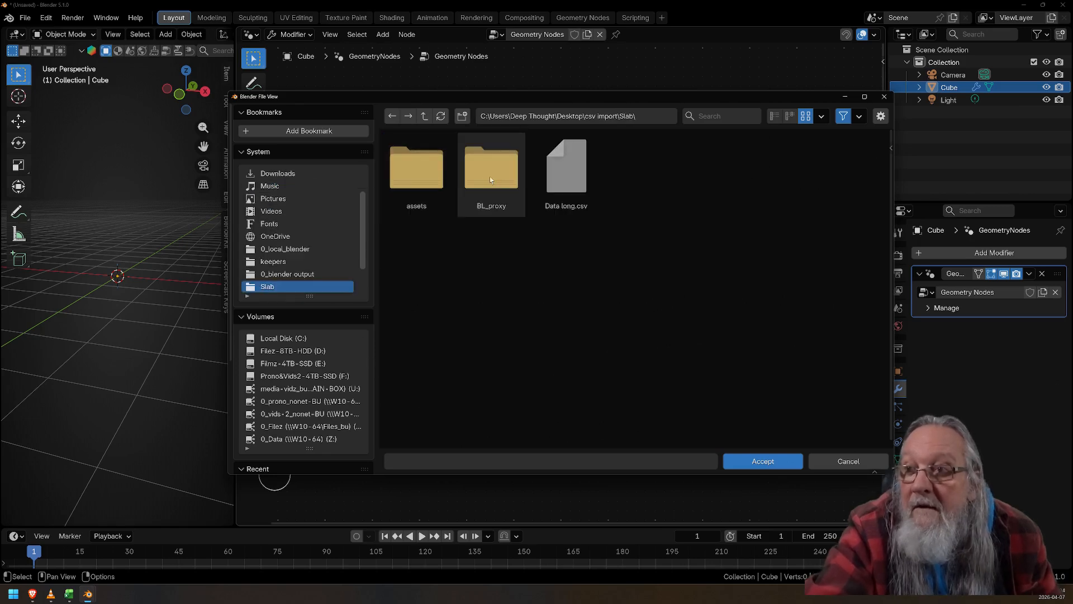
click(560, 180)
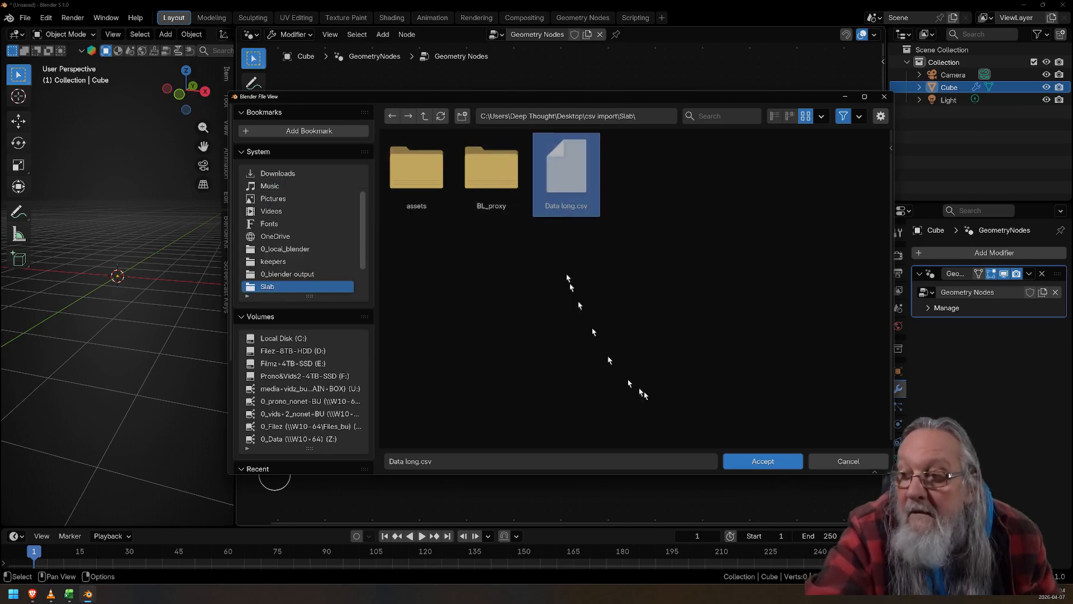
click(761, 461)
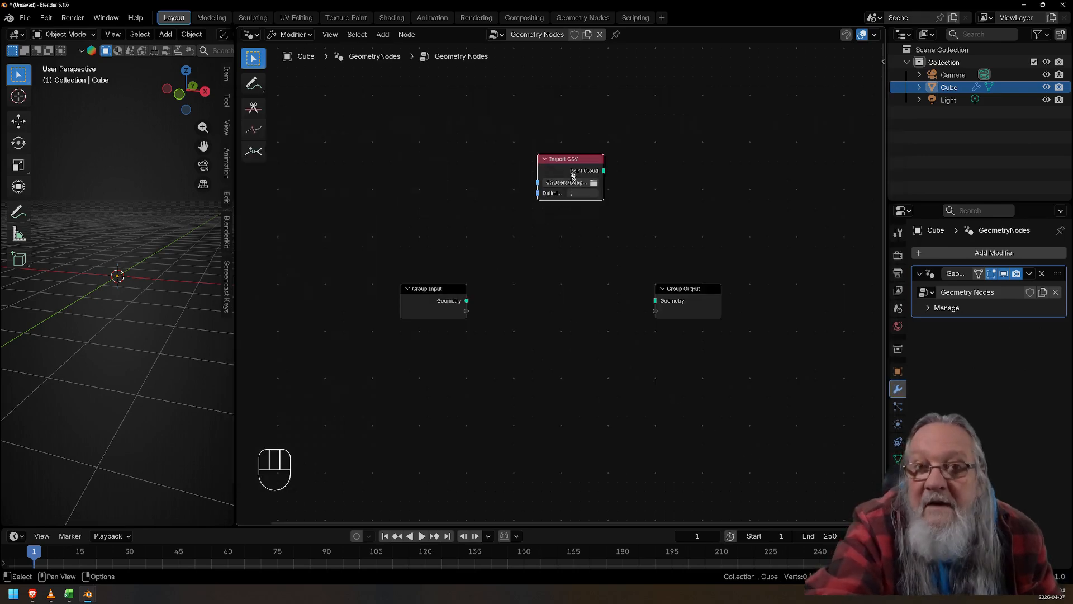
mouse_move(575, 175)
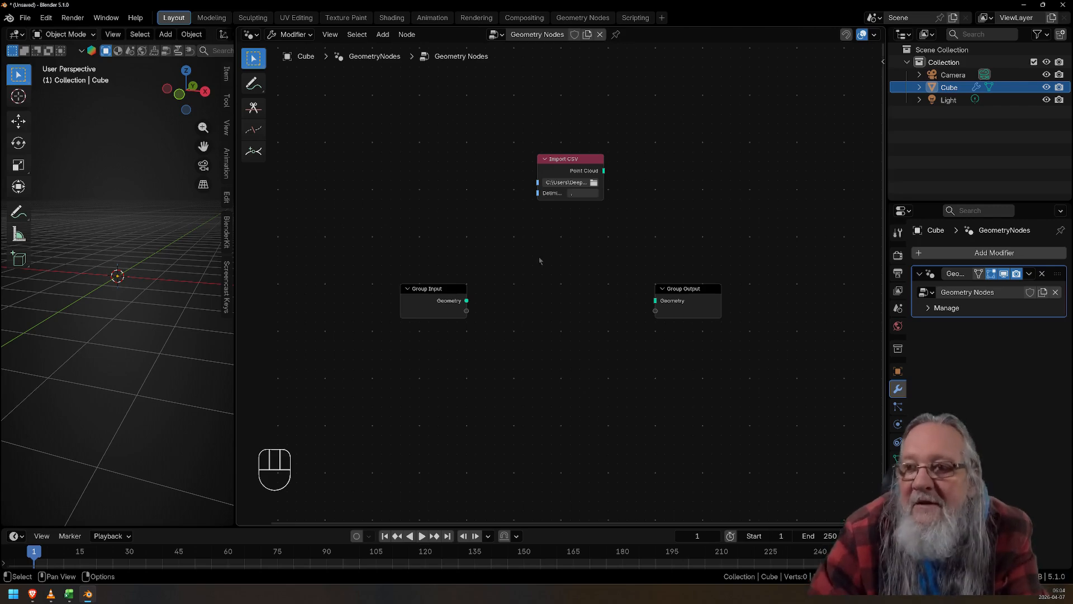
Add an Instance on Points node between the Group Input and Group Output nodes
key(shift+a)
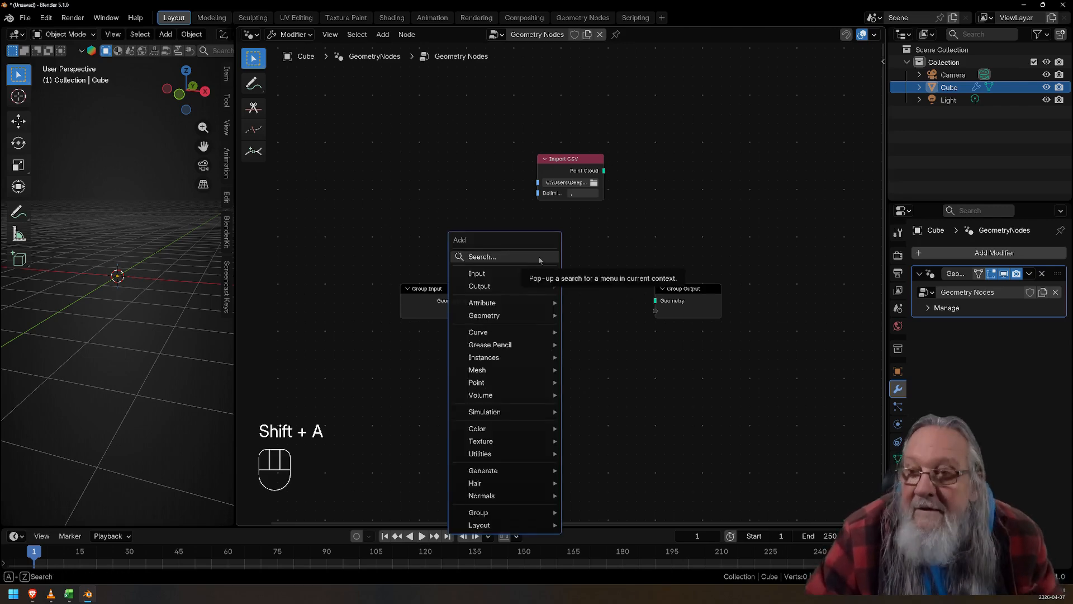
click(540, 258)
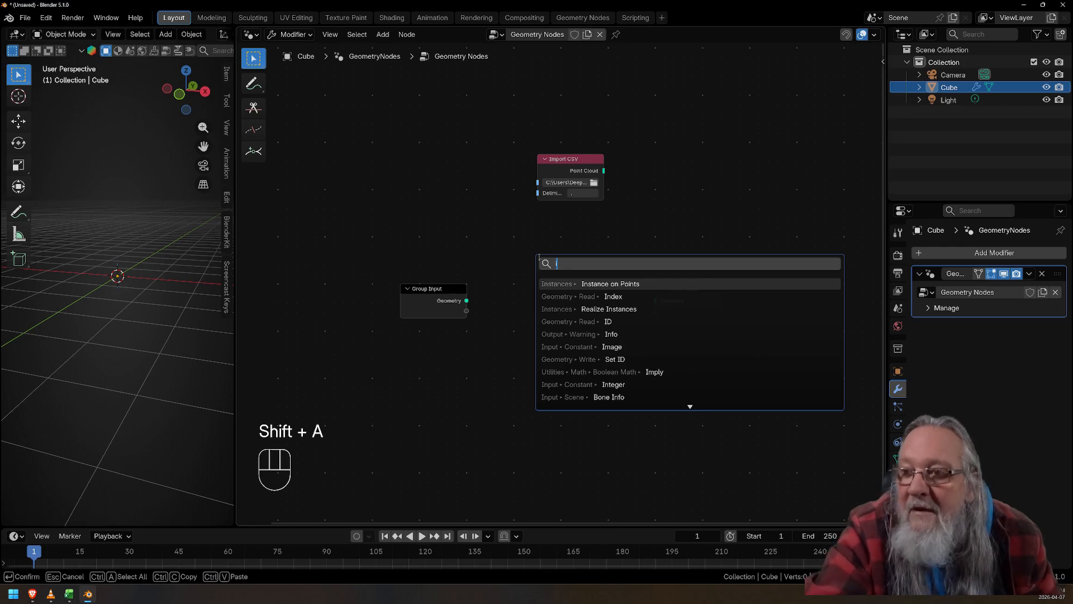
click(570, 284)
click(565, 261)
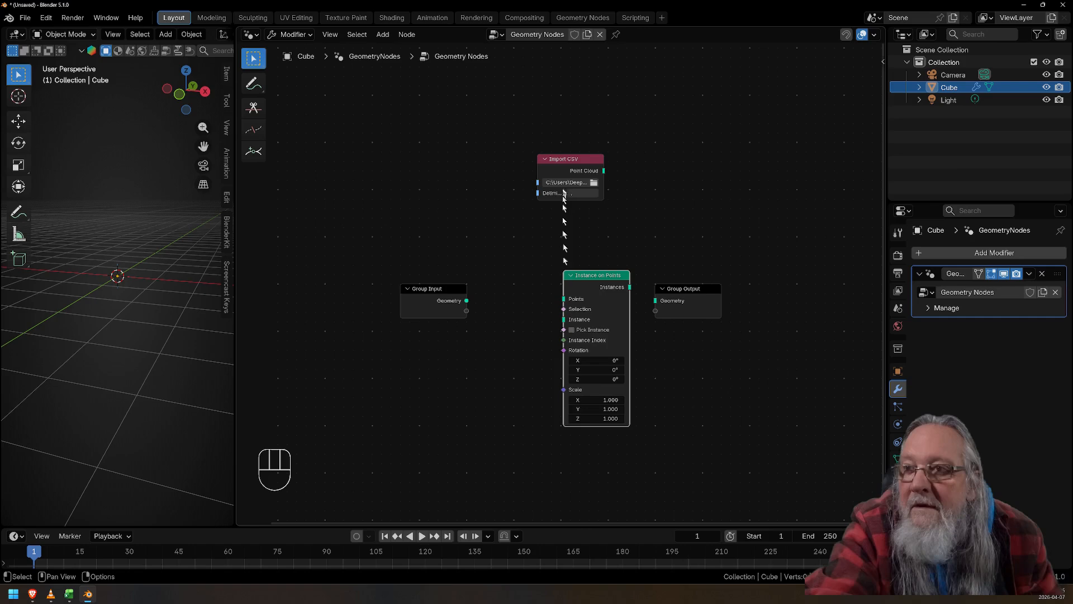
Link Import CSV's Point Cloud to Points, Group Input's Geometry to Instance, and Instances to Group Output's Geometry
drag(604, 171, 561, 301)
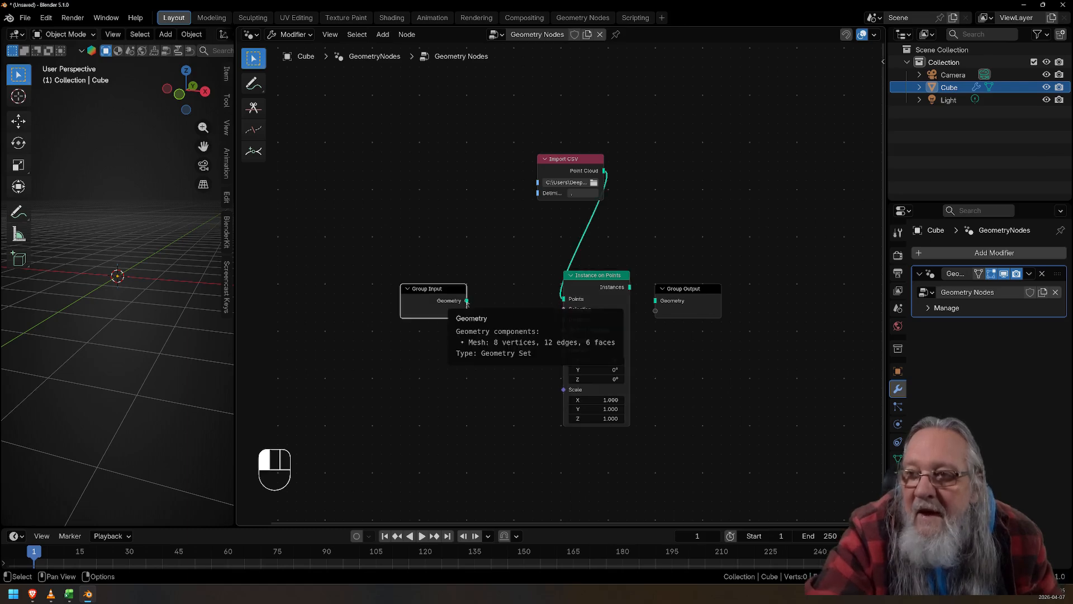
drag(467, 301, 562, 320)
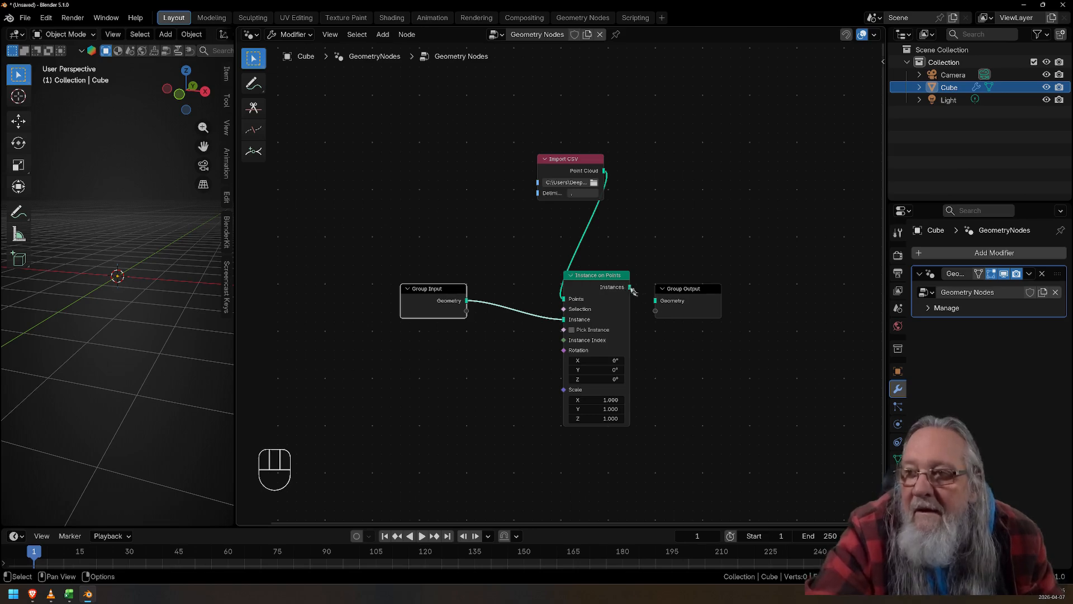
drag(632, 289, 655, 301)
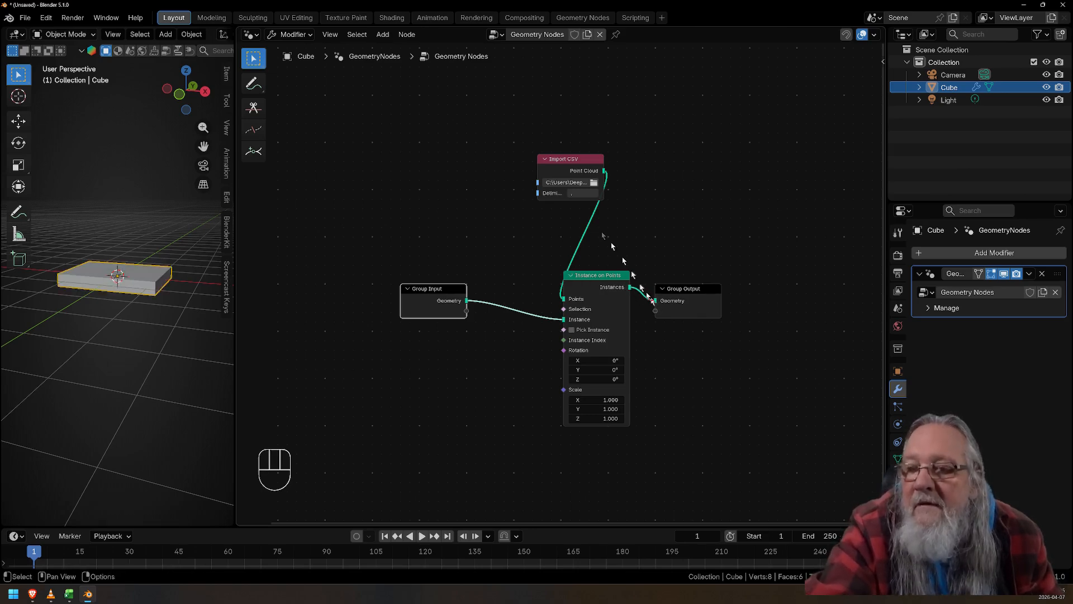
Move the Import CSV and Group Input nodes close beside Instance on Points, one above the other
drag(575, 159, 524, 222)
click(443, 291)
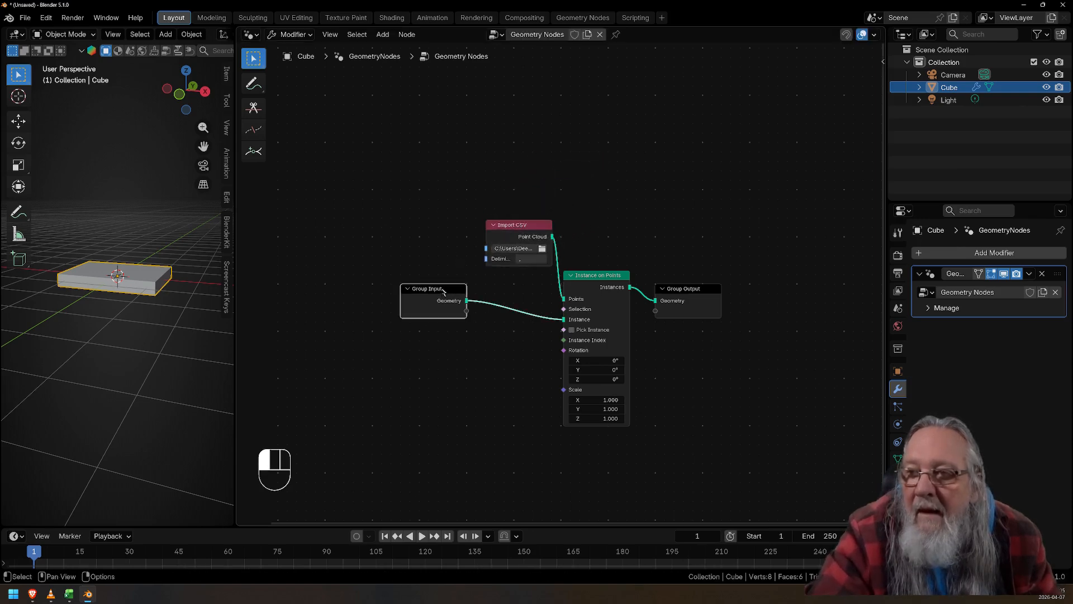
drag(443, 290, 518, 338)
middle_drag(503, 297, 557, 245)
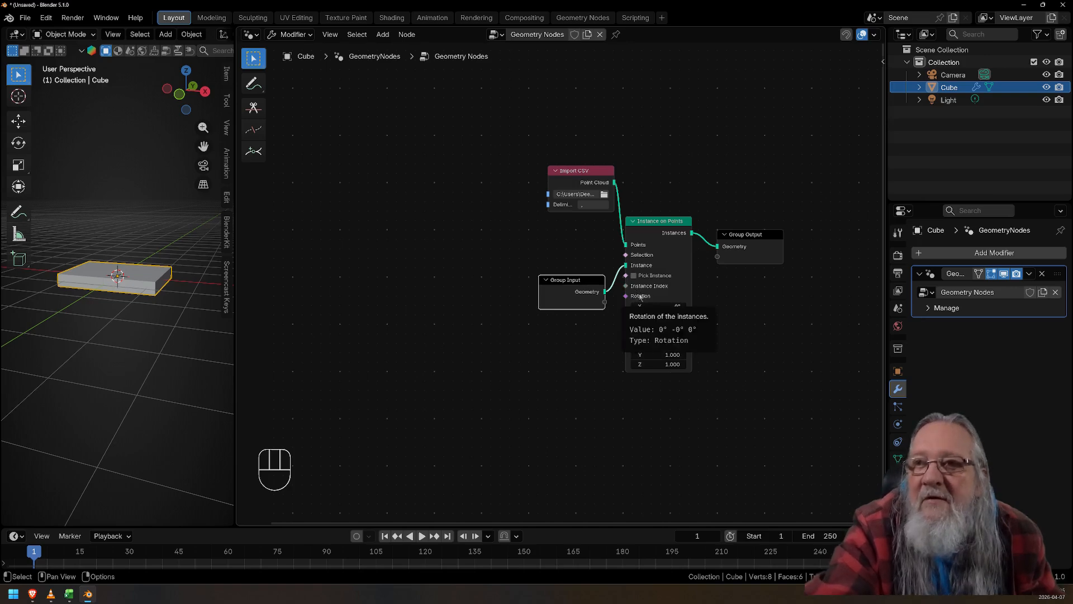
click(359, 177)
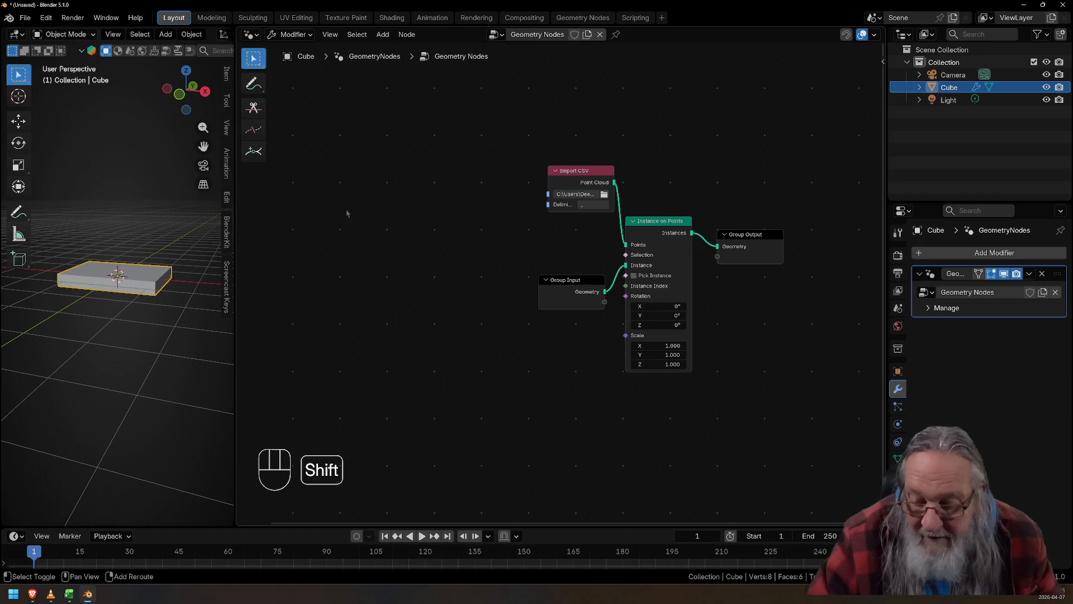
Add a Named Attribute node in the empty space well to the left of the Import CSV node
key(shift+a)
click(313, 209)
text(na)
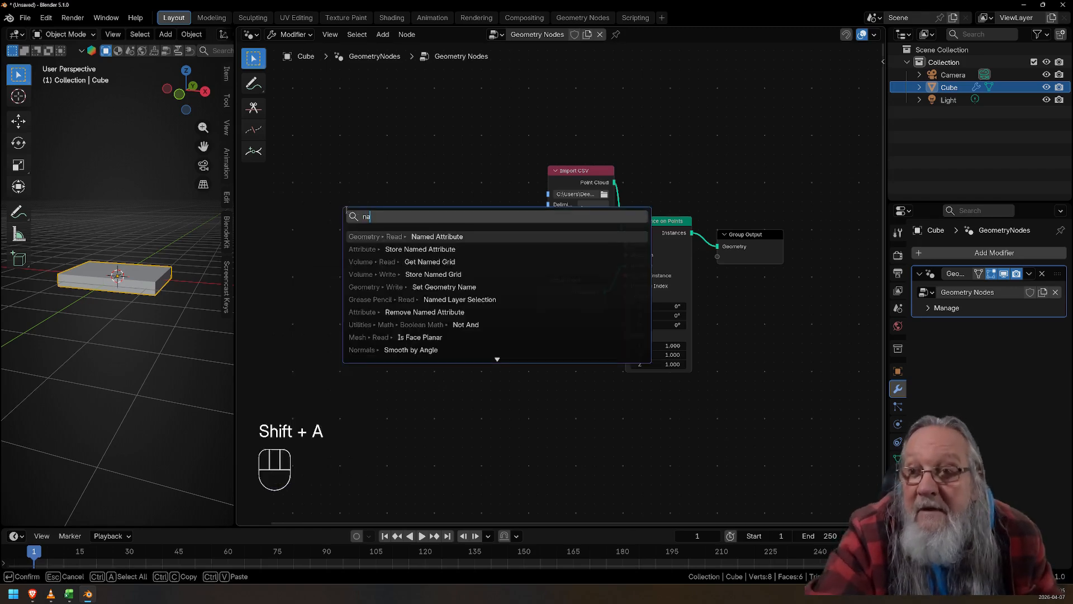
click(369, 236)
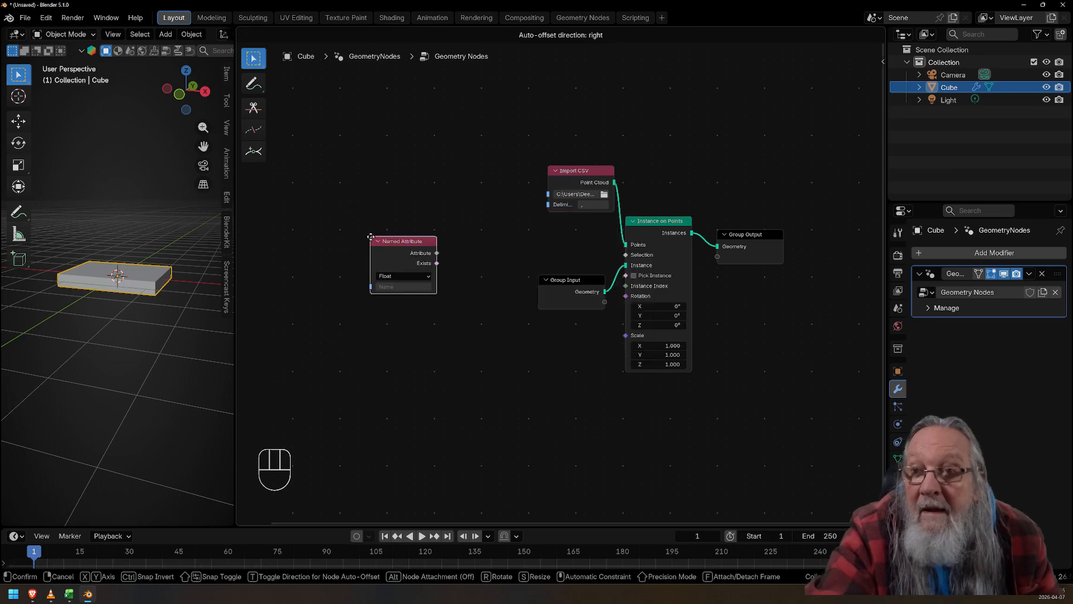
click(306, 191)
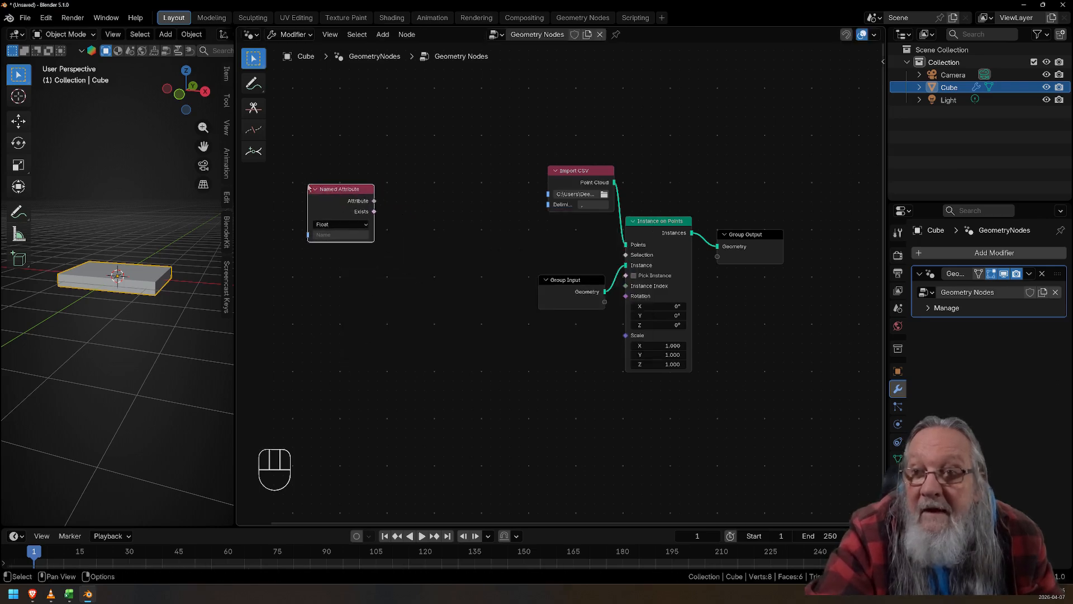
Set the Named Attribute node's name to the S3 Roll attribute from the imported CSV data
click(330, 235)
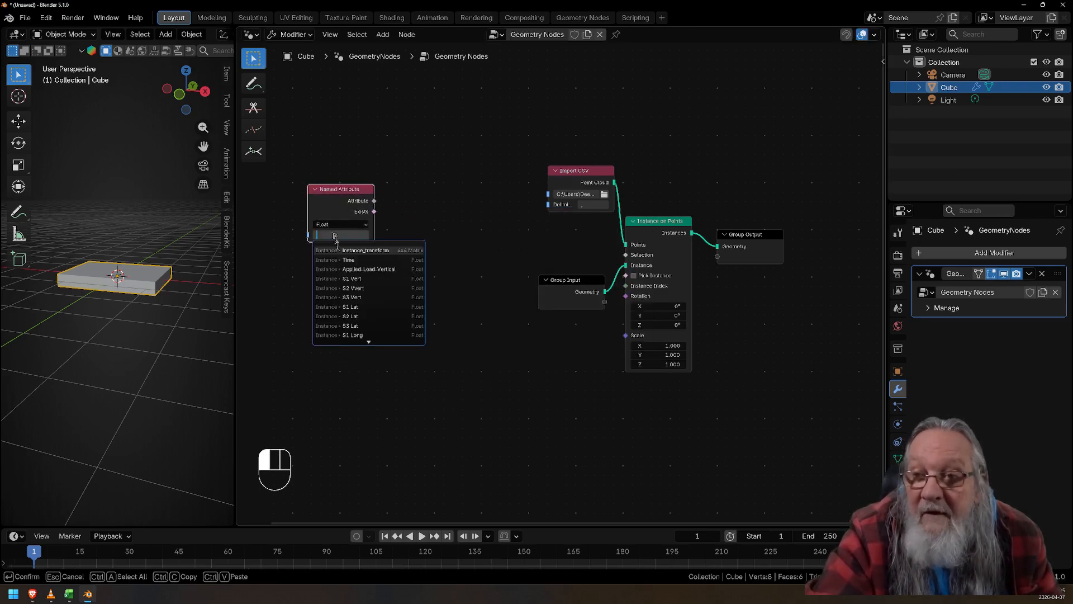
scroll(355, 337, down, 6)
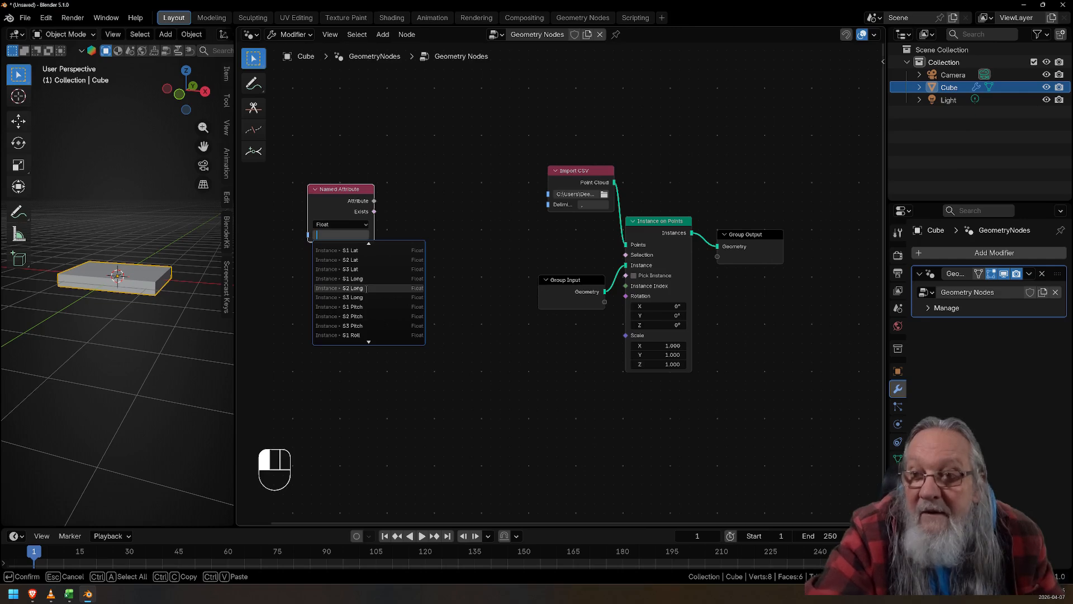
scroll(369, 330, down, 2)
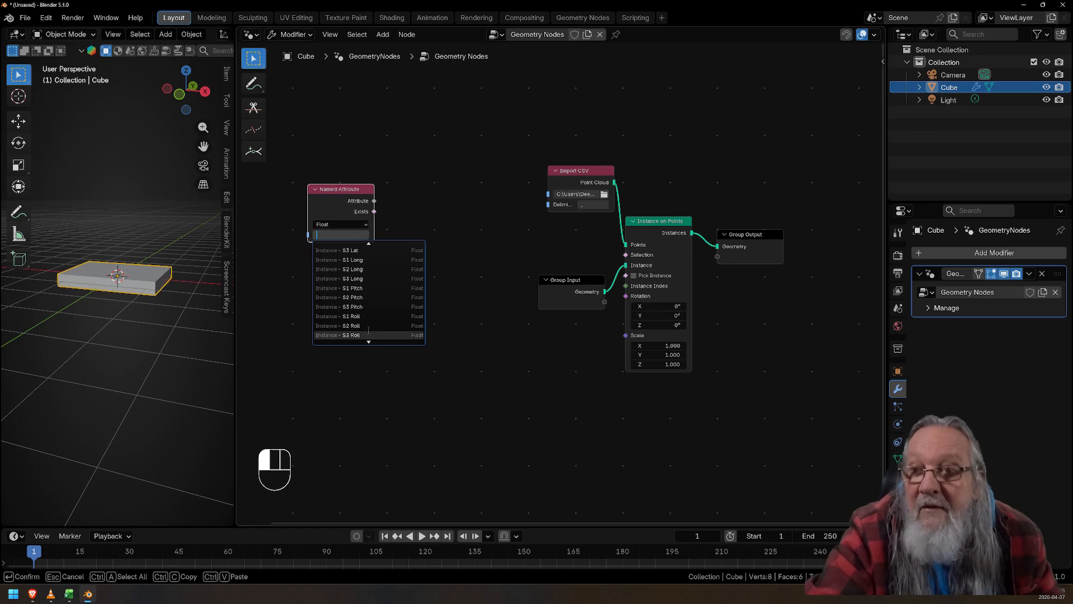
click(369, 330)
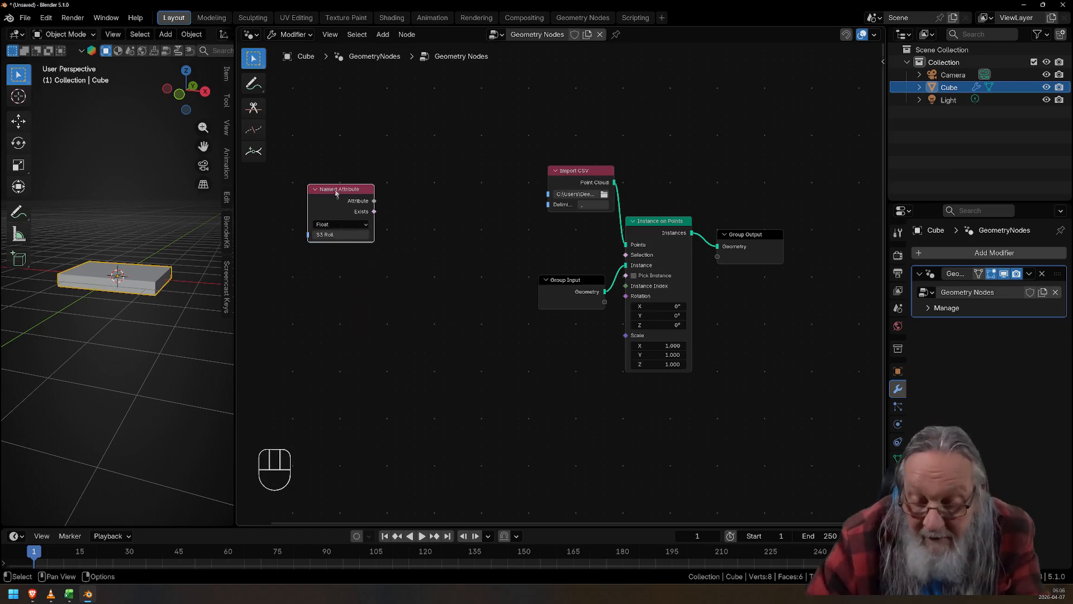
Duplicate the S3 Roll Named Attribute node twice, stacking the copies below it in a column
key(shift+d)
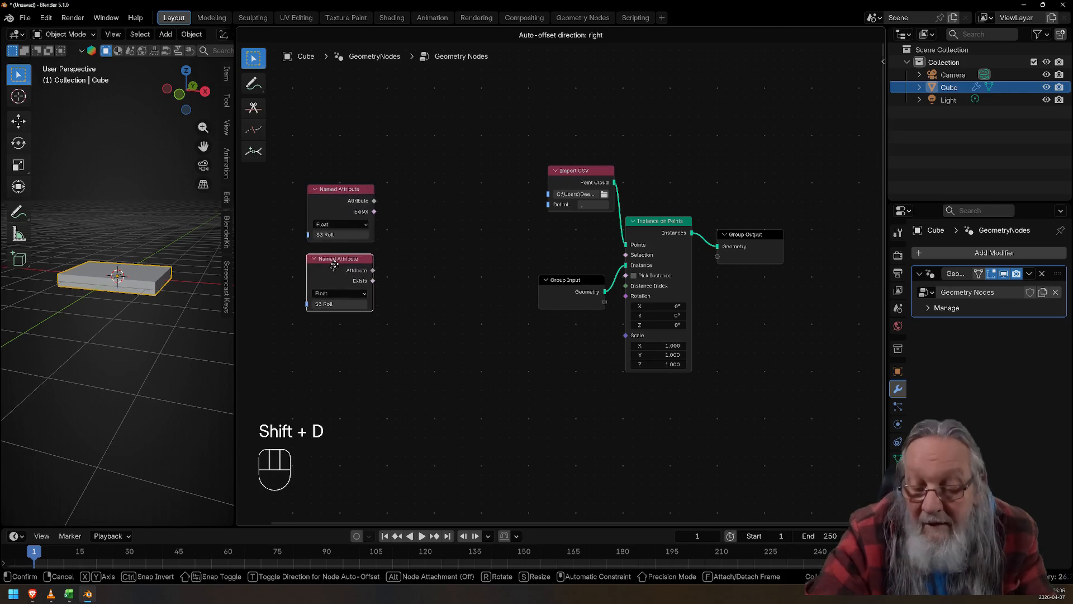
click(335, 263)
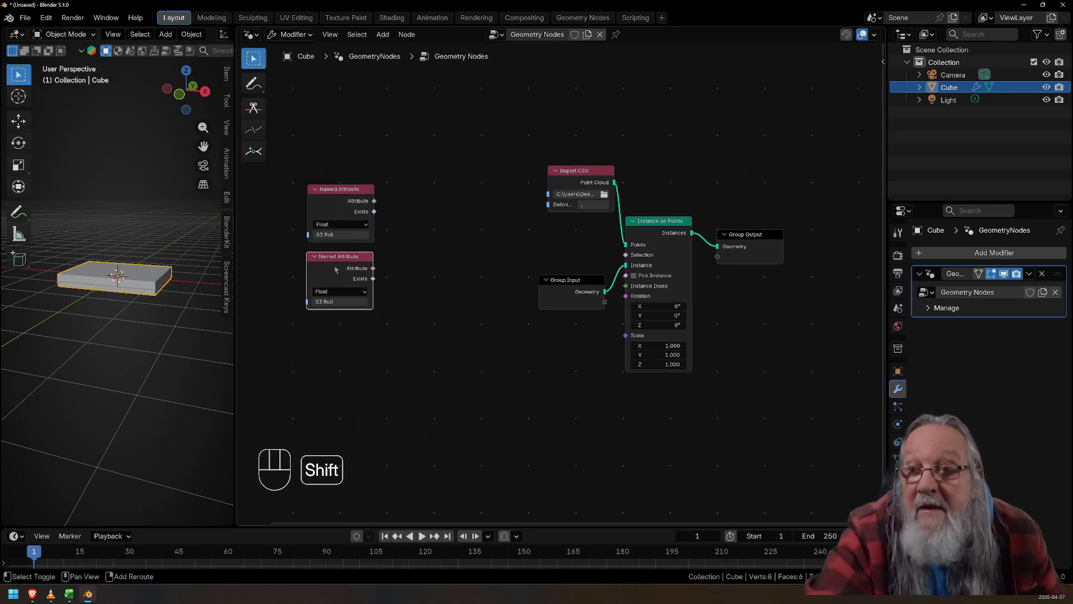
key(shift+r)
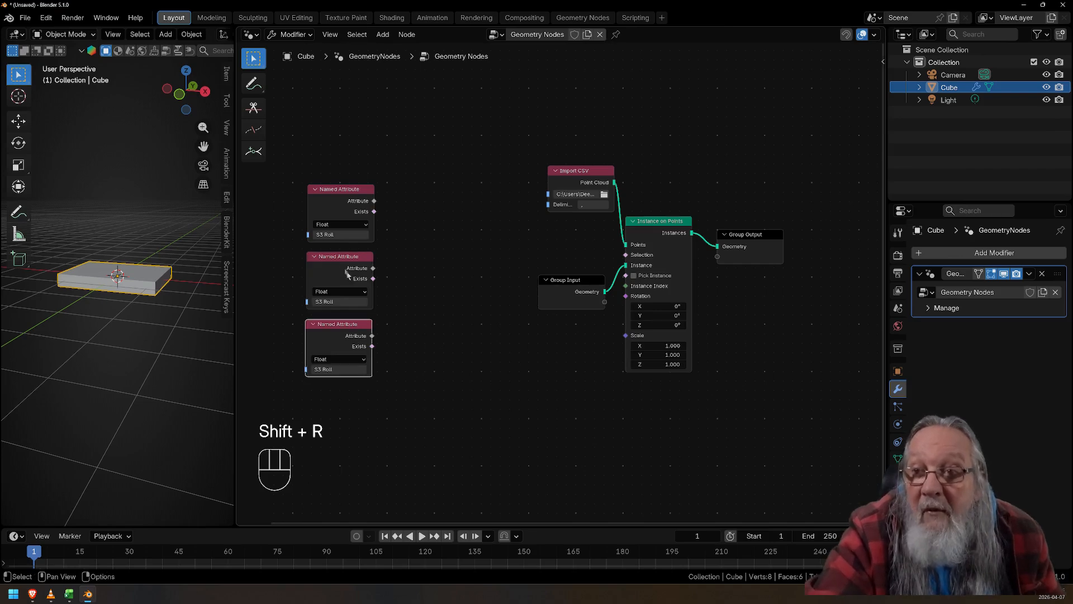
Set the middle Named Attribute node's name to the S3 Pitch attribute
click(338, 302)
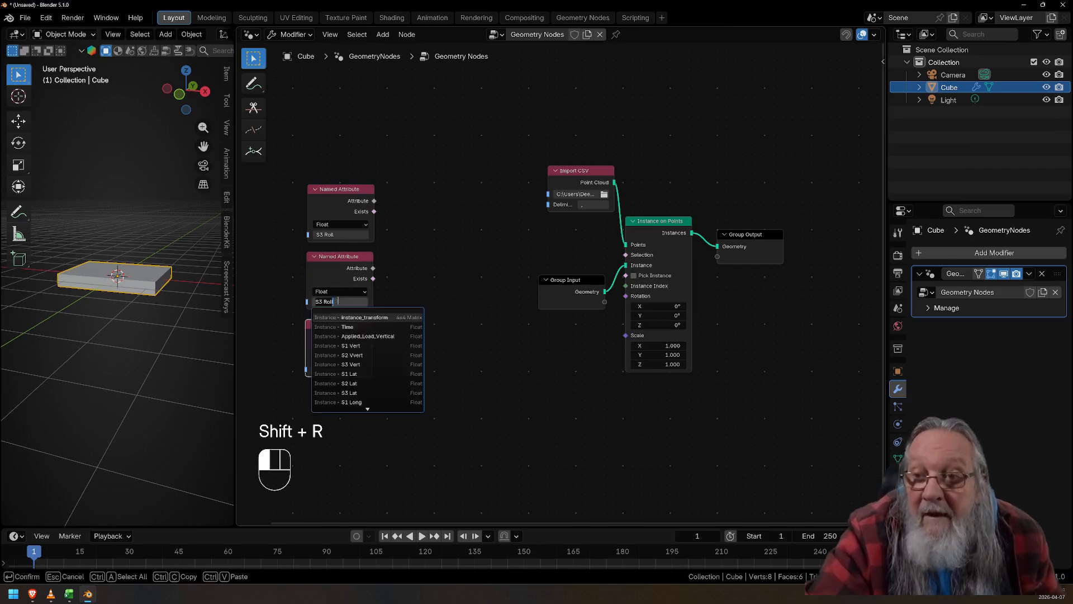
scroll(364, 404, down, 7)
click(363, 406)
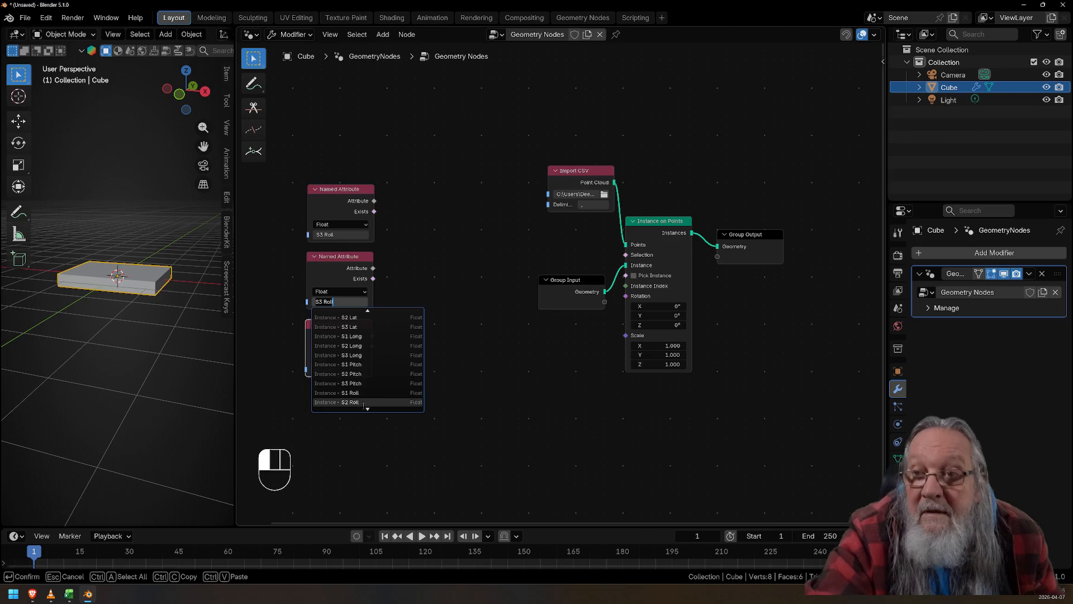
scroll(370, 380, down, 7)
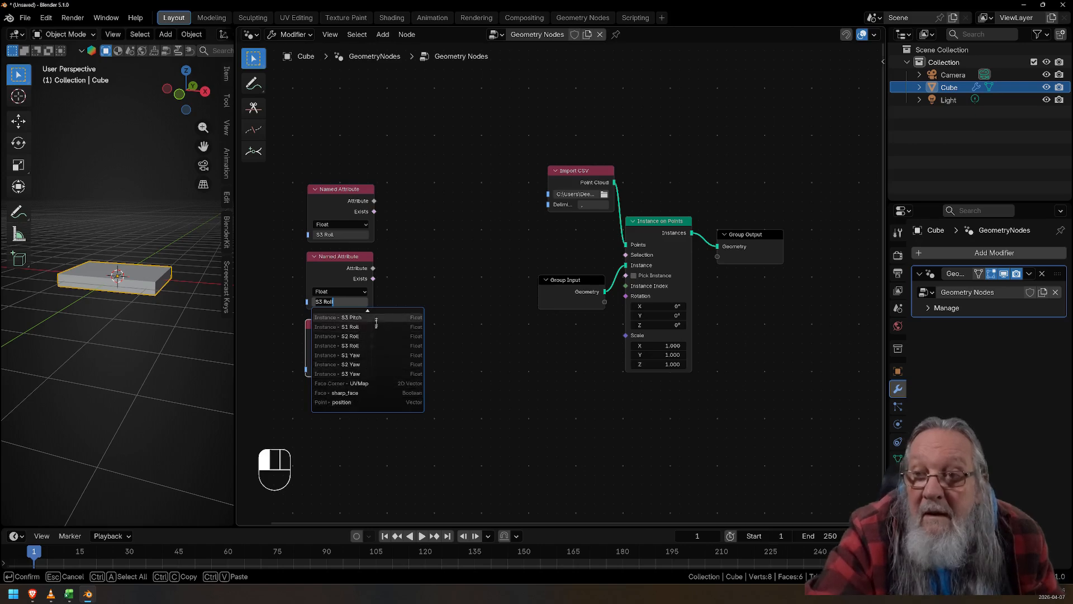
click(376, 317)
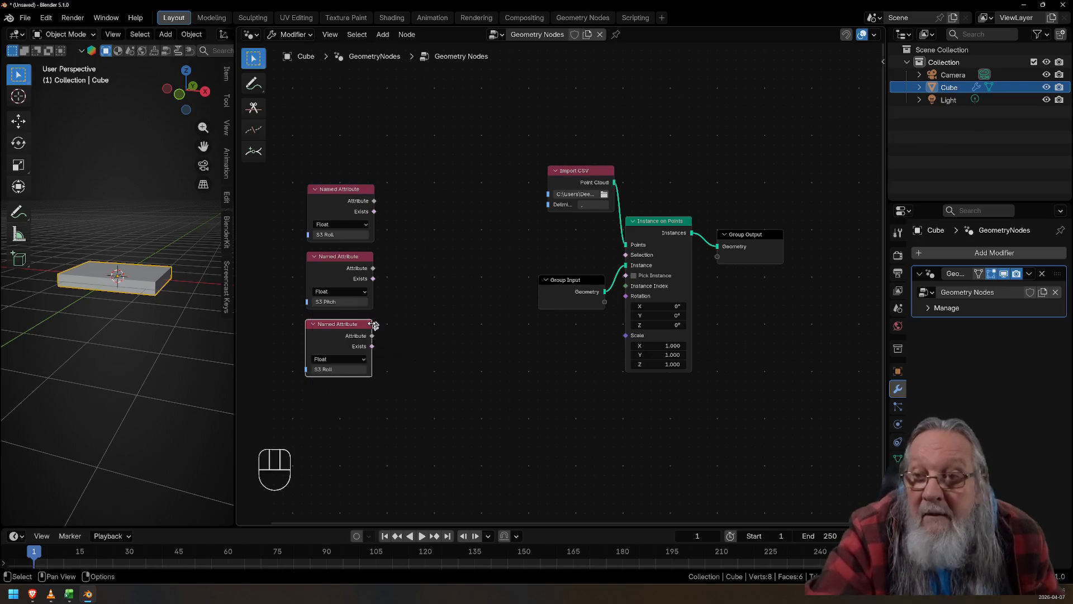
Set the lowest Named Attribute node's name to the S3 Yaw attribute
click(343, 370)
scroll(346, 436, down, 5)
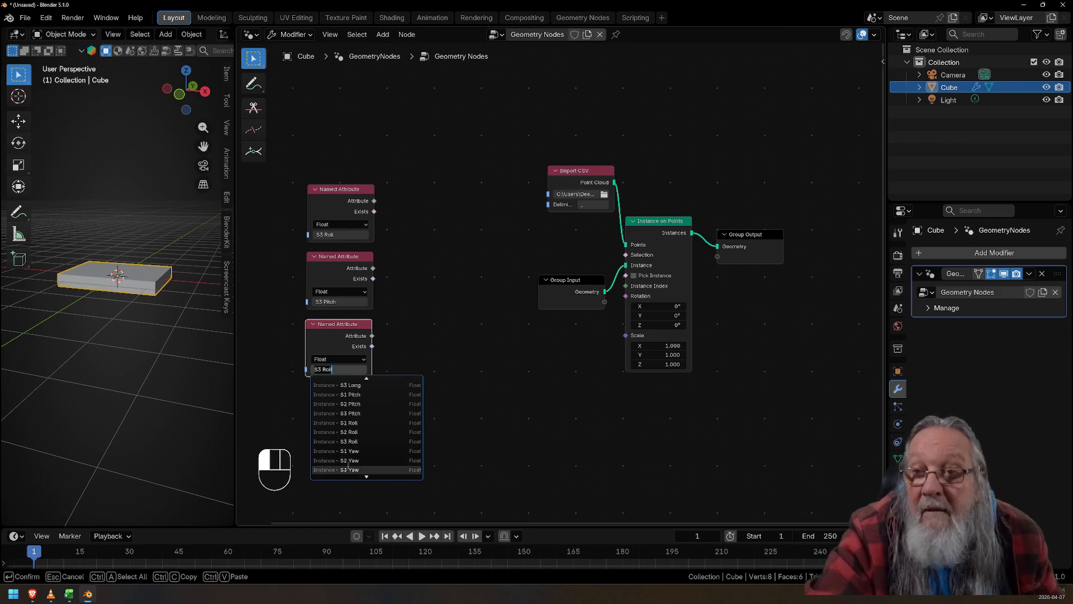
click(348, 468)
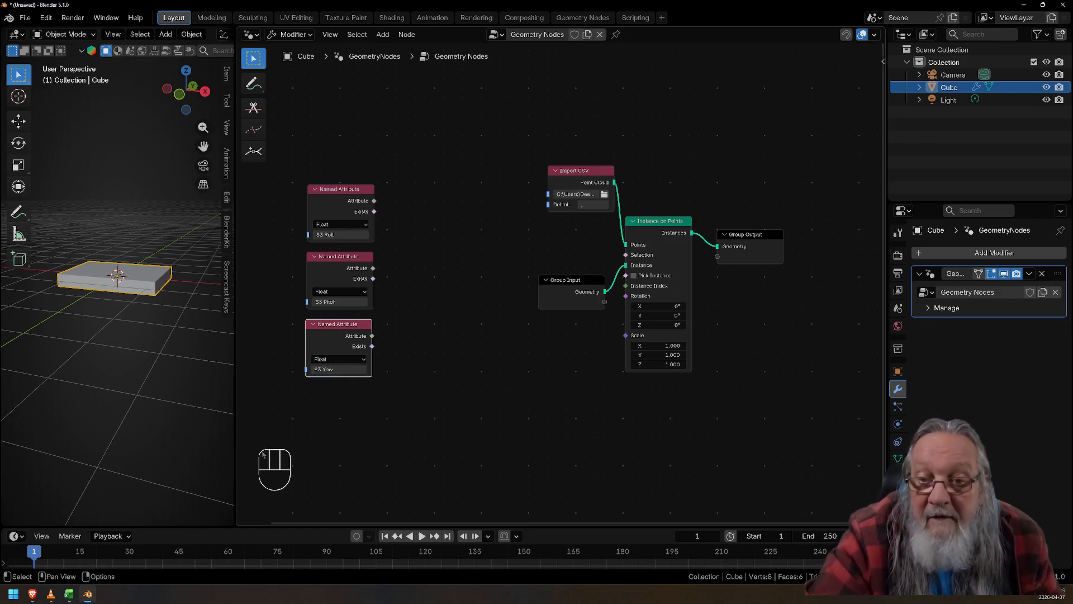
Switch to Excel to examine the columns of the CSV Data sheet, and return to Blender
click(69, 593)
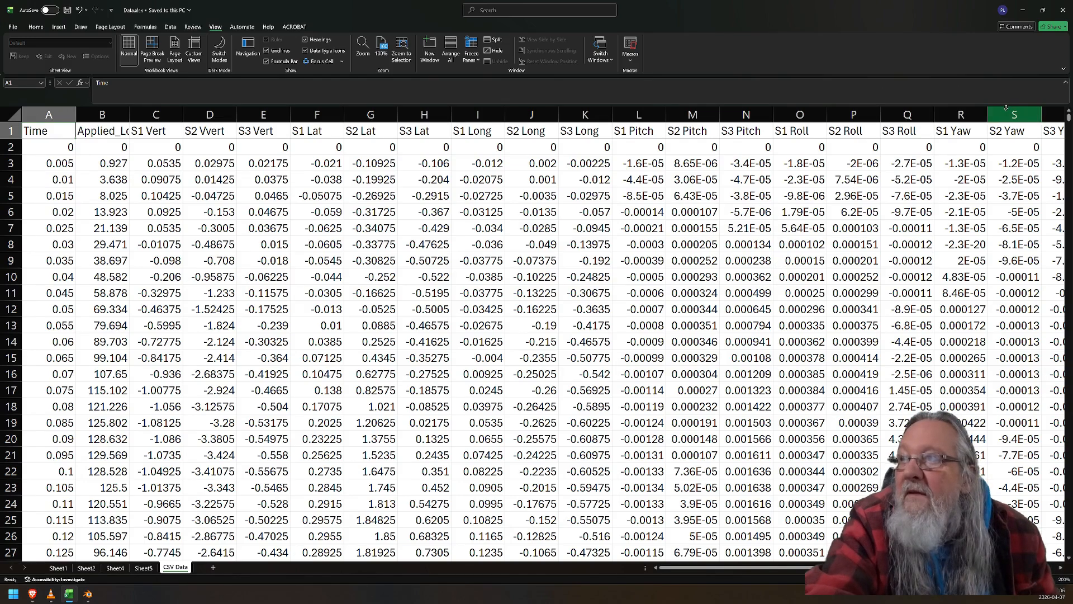
click(1022, 10)
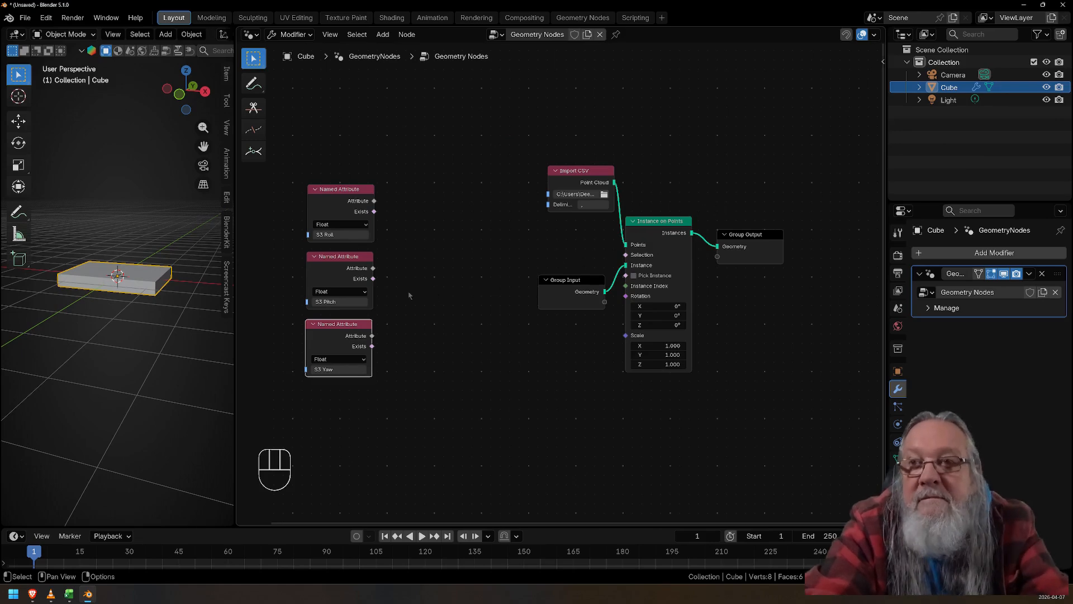
Add a Math node beside the S3 Roll Named Attribute node and set its operation to Multiply
click(390, 217)
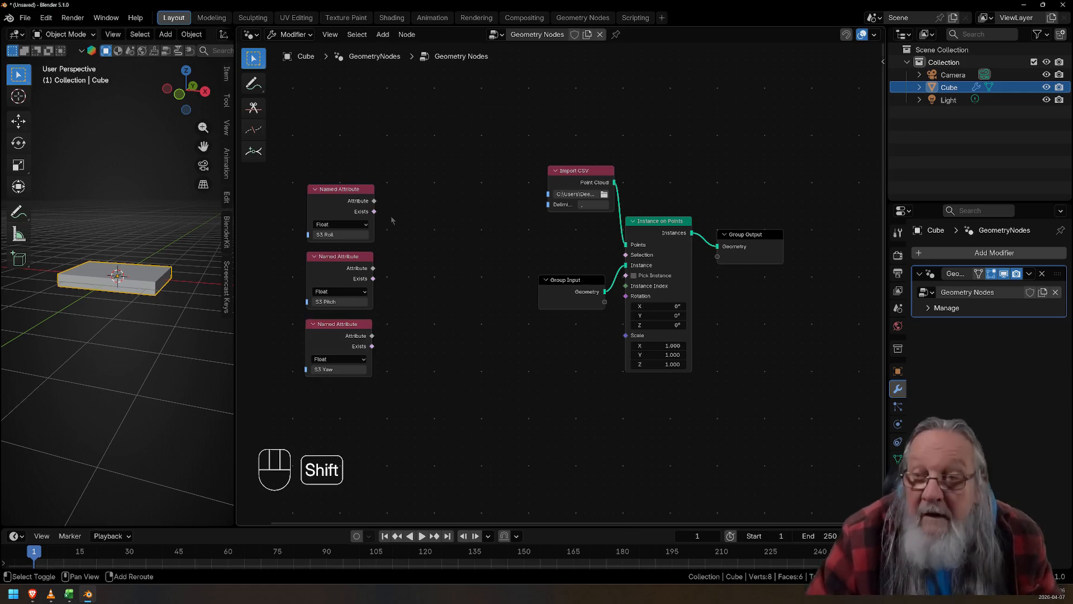
key(shift+a)
text(m)
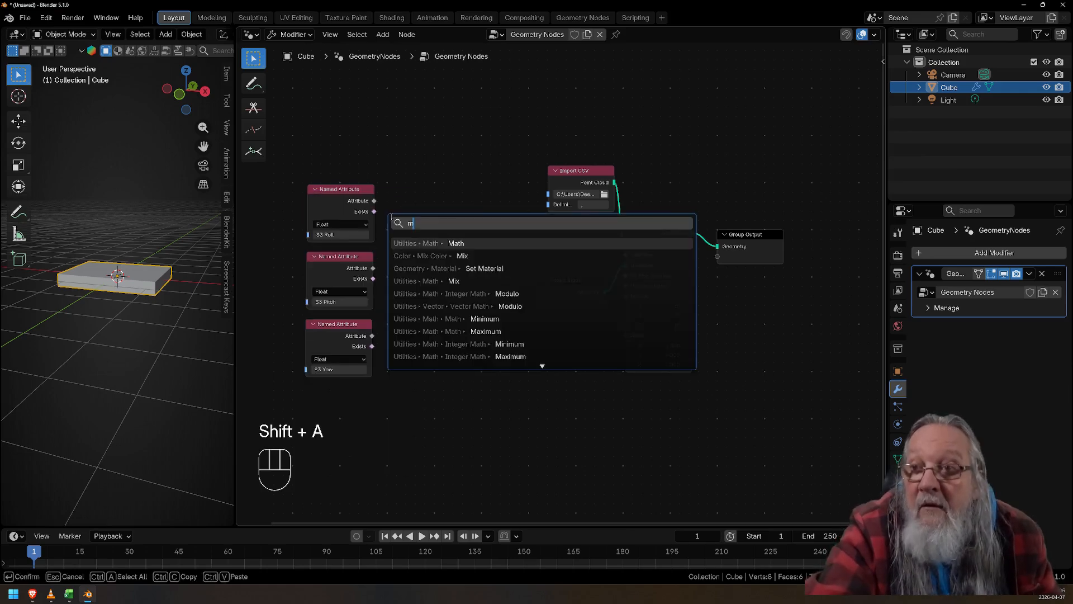
click(418, 243)
click(412, 207)
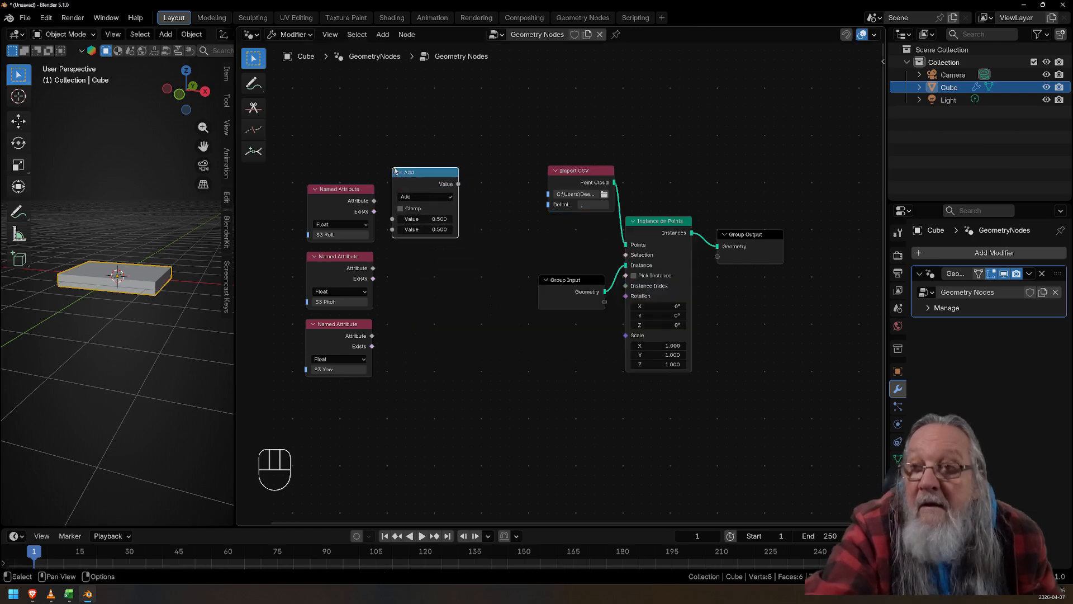
click(424, 197)
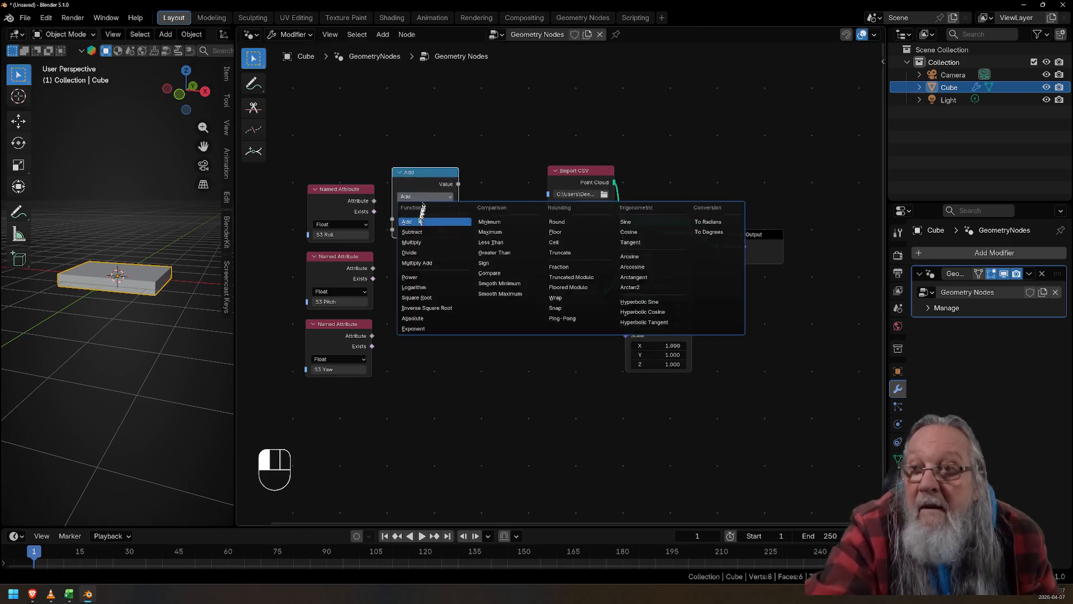
click(413, 242)
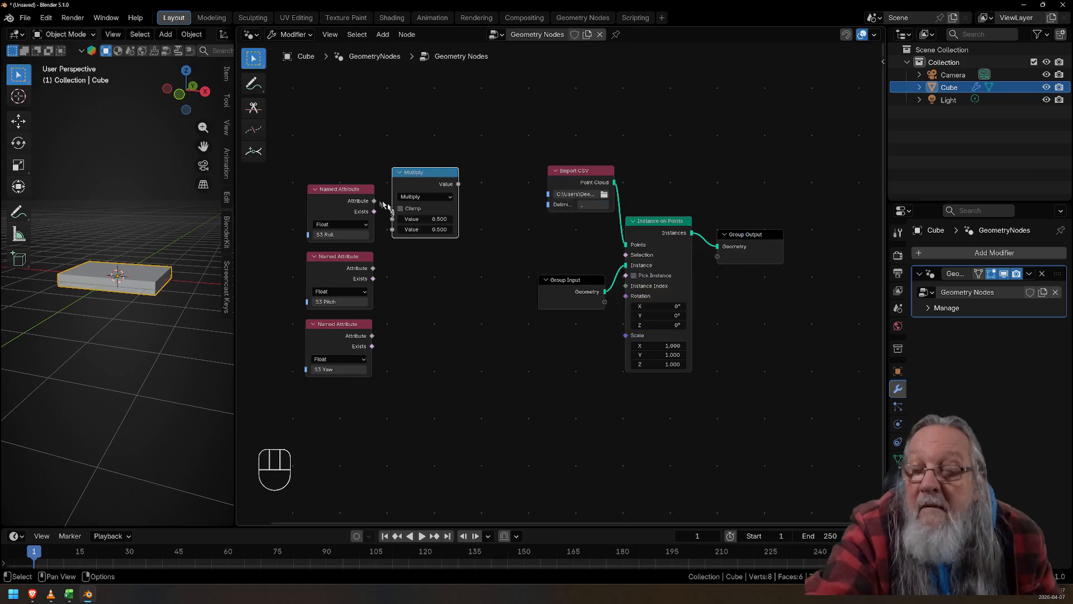
Connect the S3 Roll attribute to the Multiply node's first value and set its second value to 50
drag(375, 201, 393, 218)
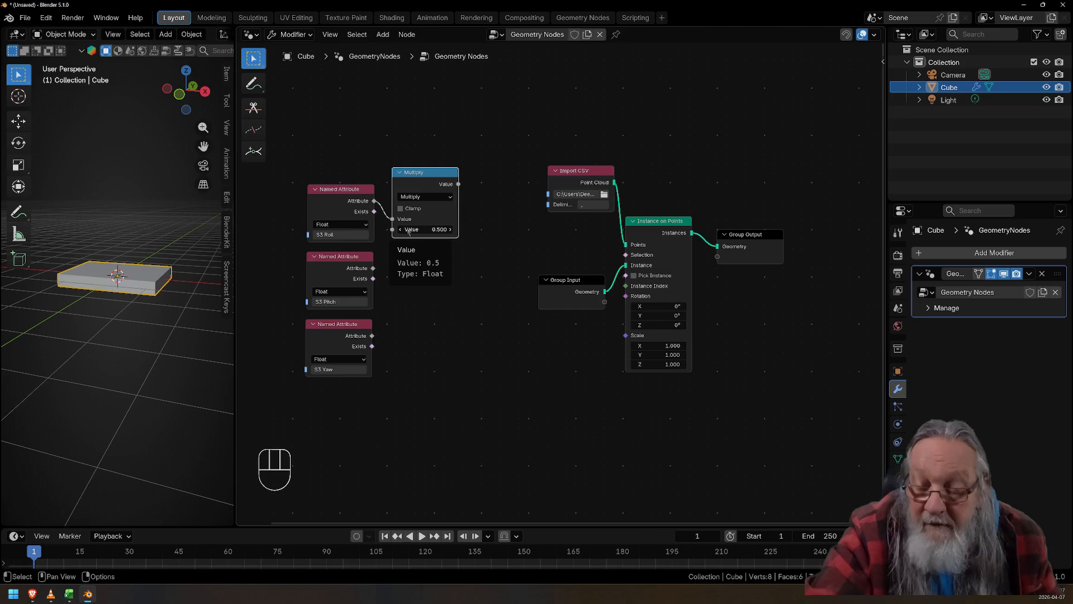
click(408, 230)
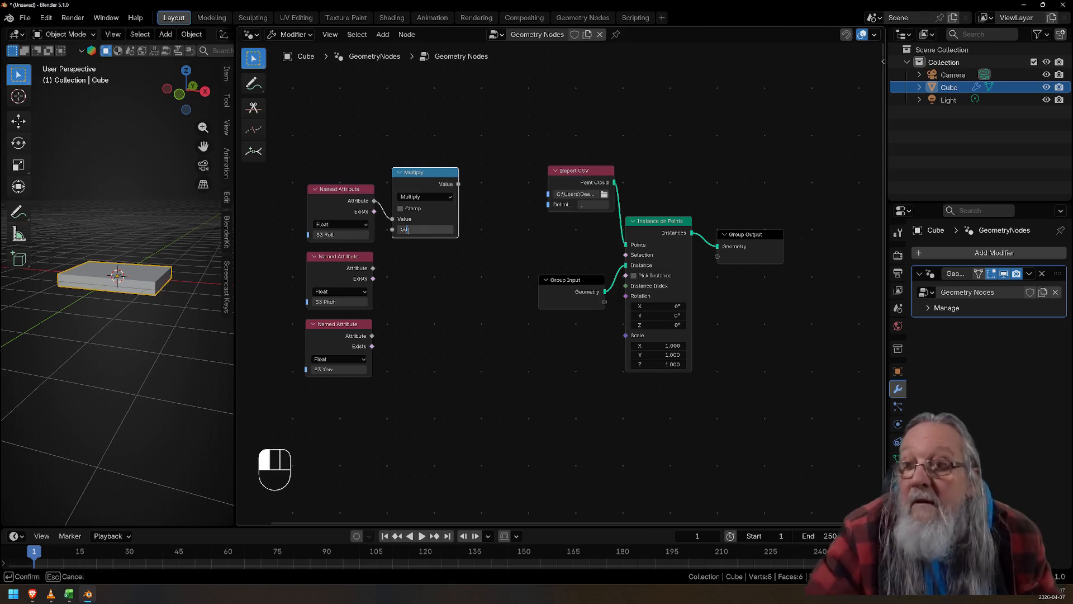
key(Return)
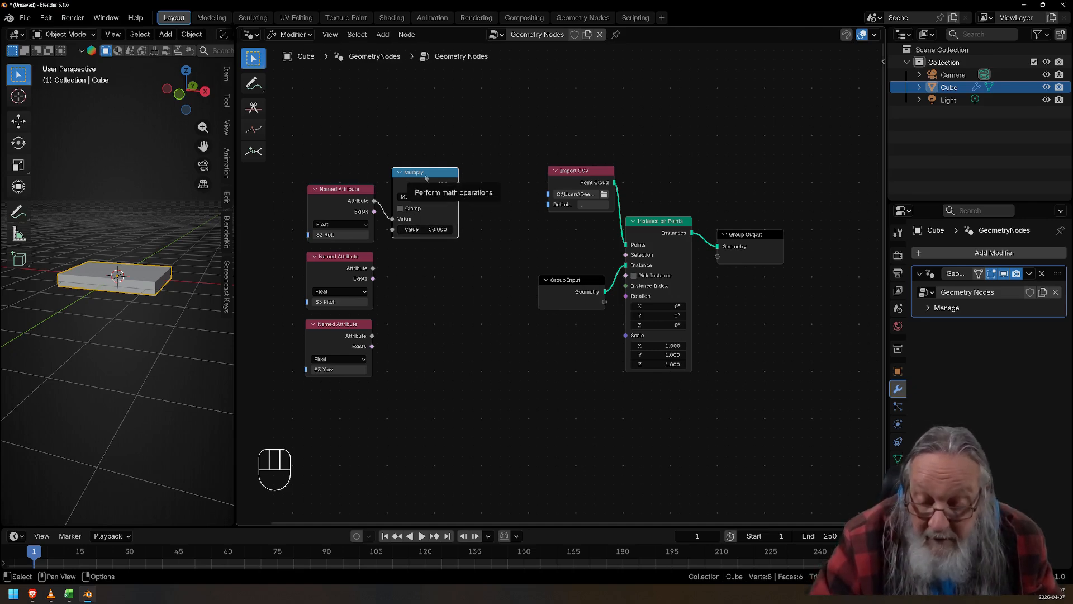
Duplicate the Multiply node twice, stacking the copies below it beside the S3 Pitch and S3 Yaw nodes
key(shift)
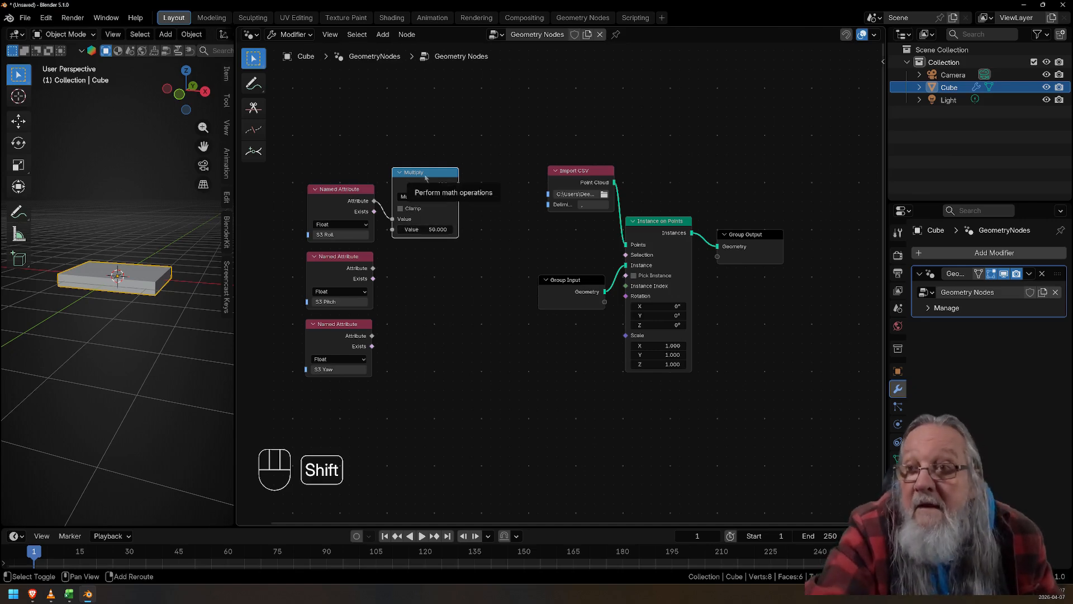
key(shift+d)
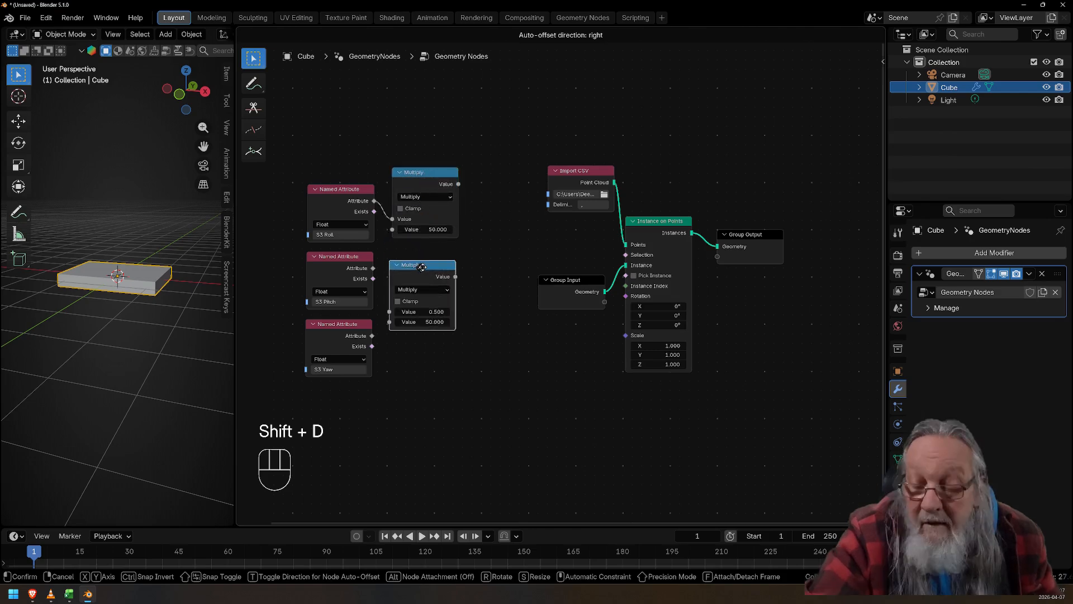
click(425, 255)
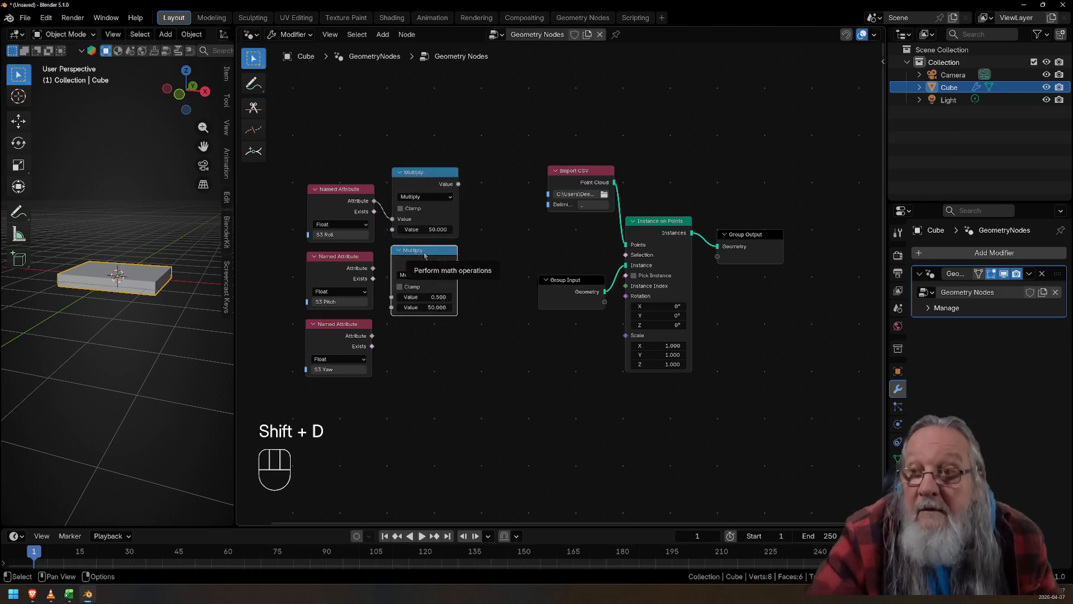
key(shift+r)
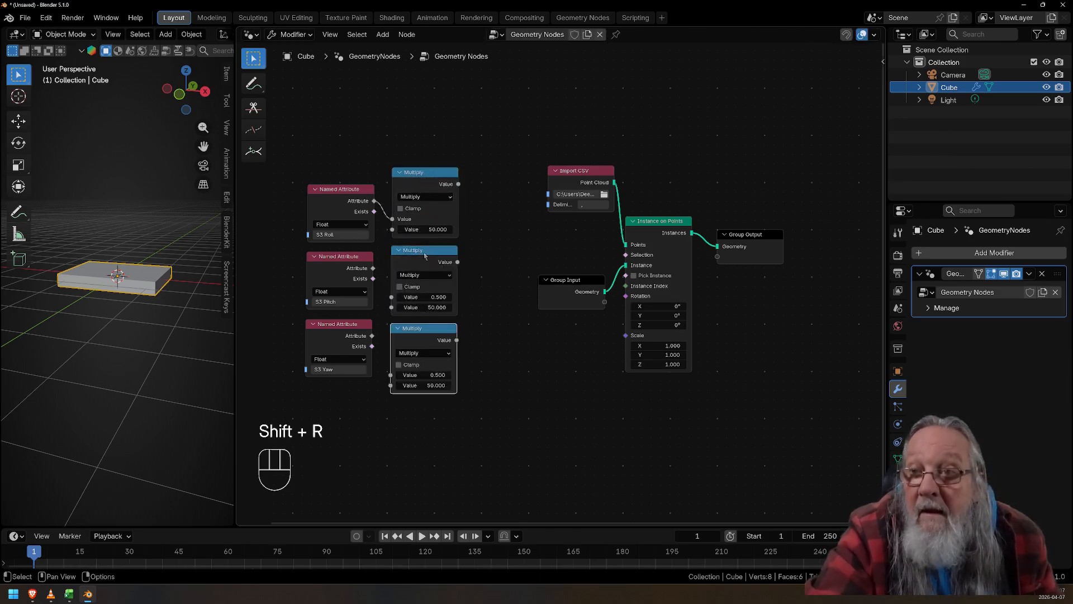
Connect the S3 Pitch and S3 Yaw attributes to their Multiply nodes, and shift all attribute and Multiply nodes farther from Import CSV
drag(373, 269, 391, 297)
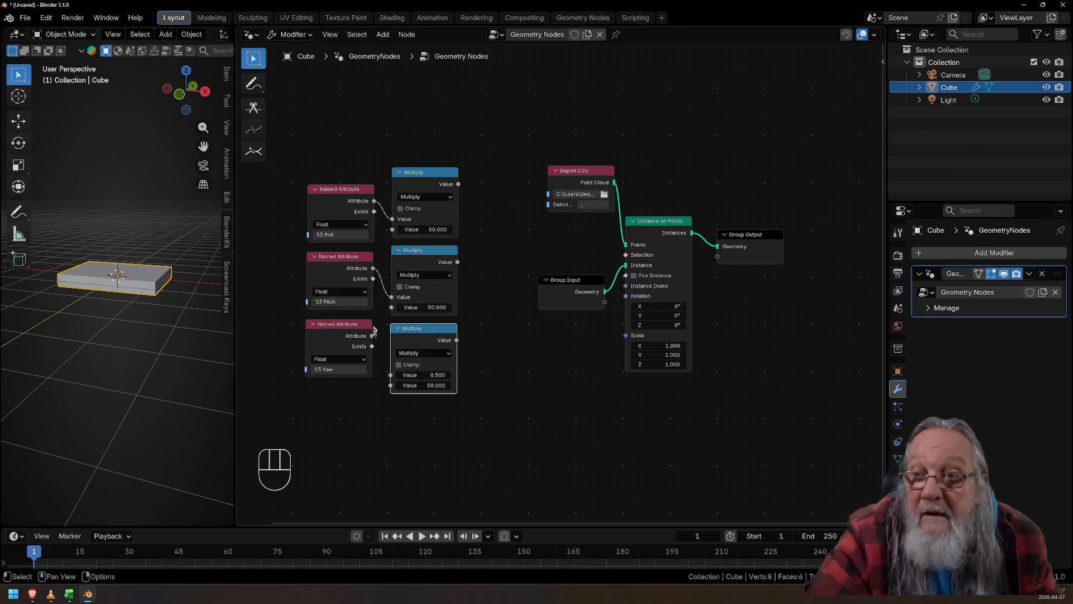
drag(372, 336, 392, 375)
drag(343, 138, 427, 363)
drag(427, 173, 377, 173)
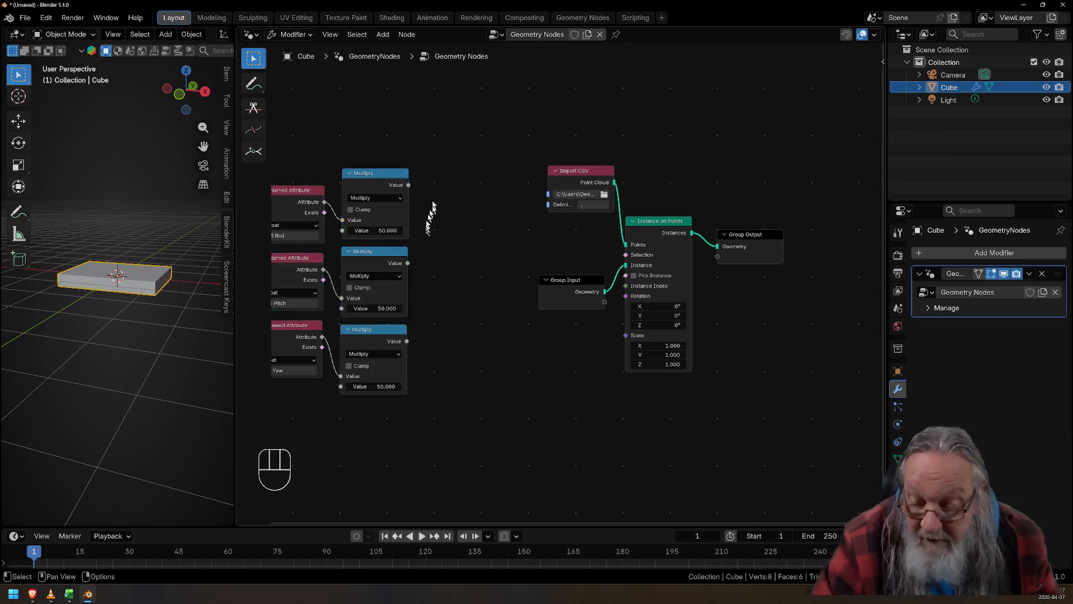
Add a Combine XYZ node in the space between the Multiply nodes and the Group Input node
key(shift)
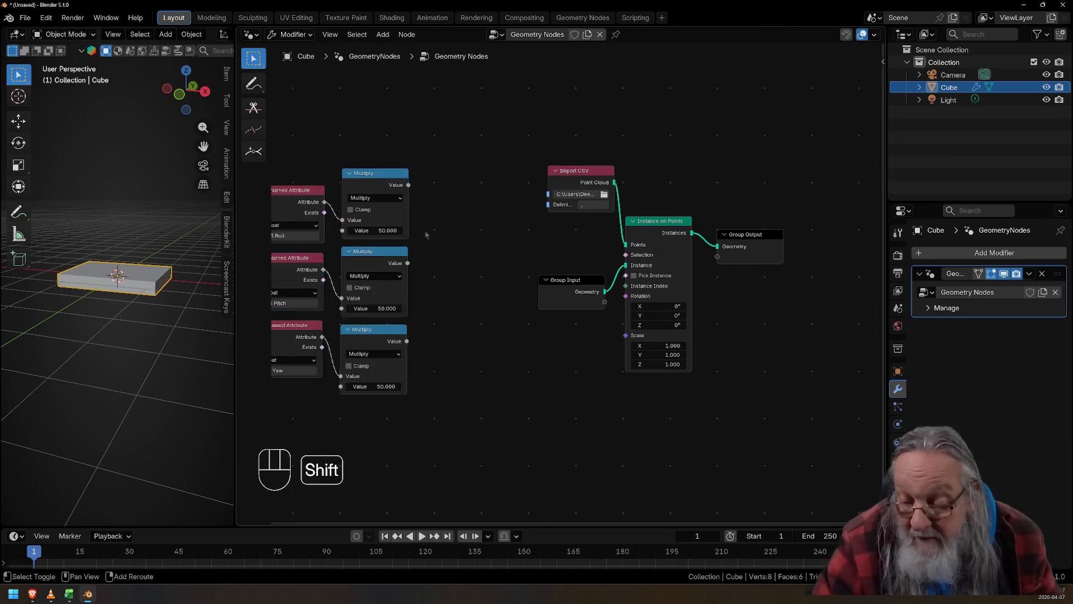
key(shift+a)
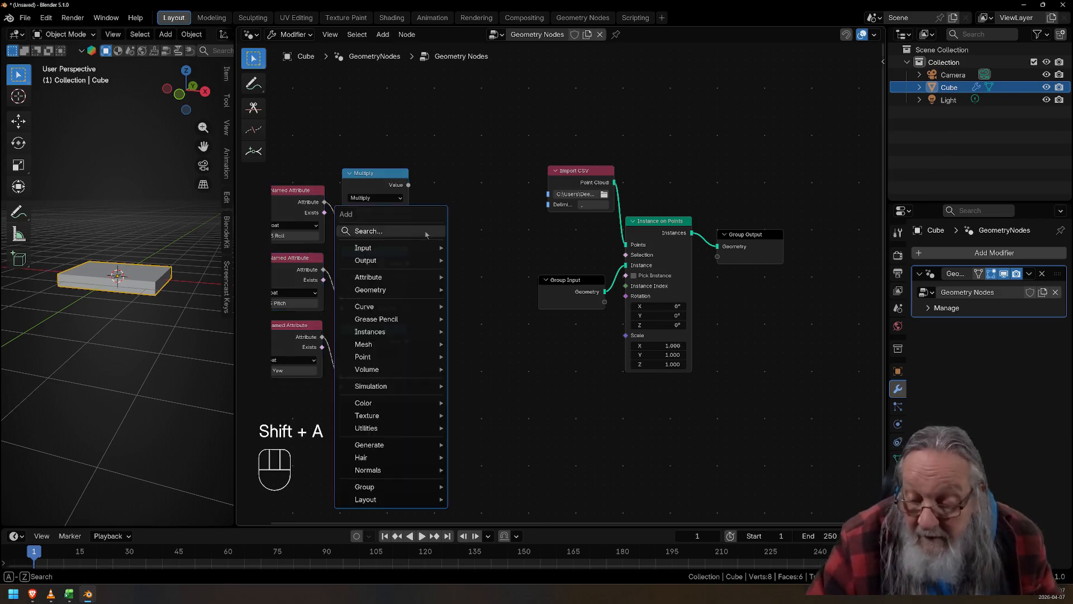
text(co)
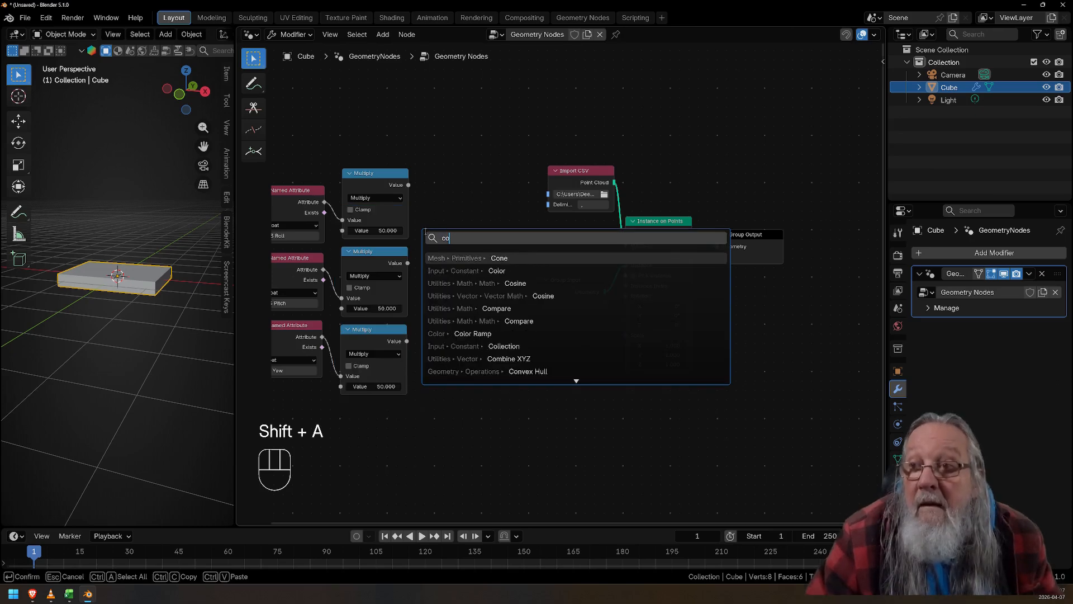
text(m)
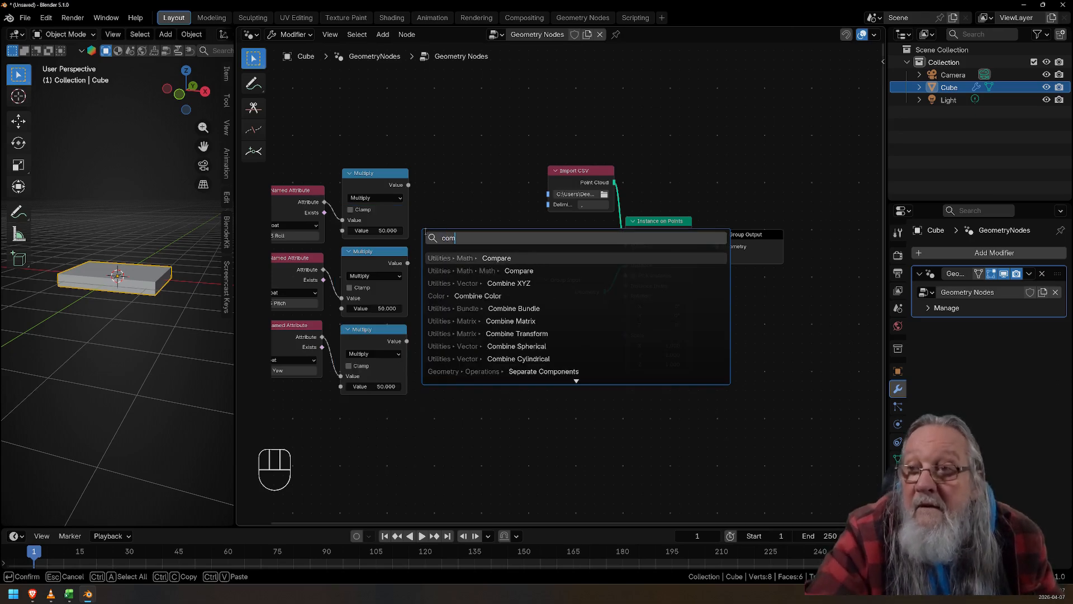
click(447, 280)
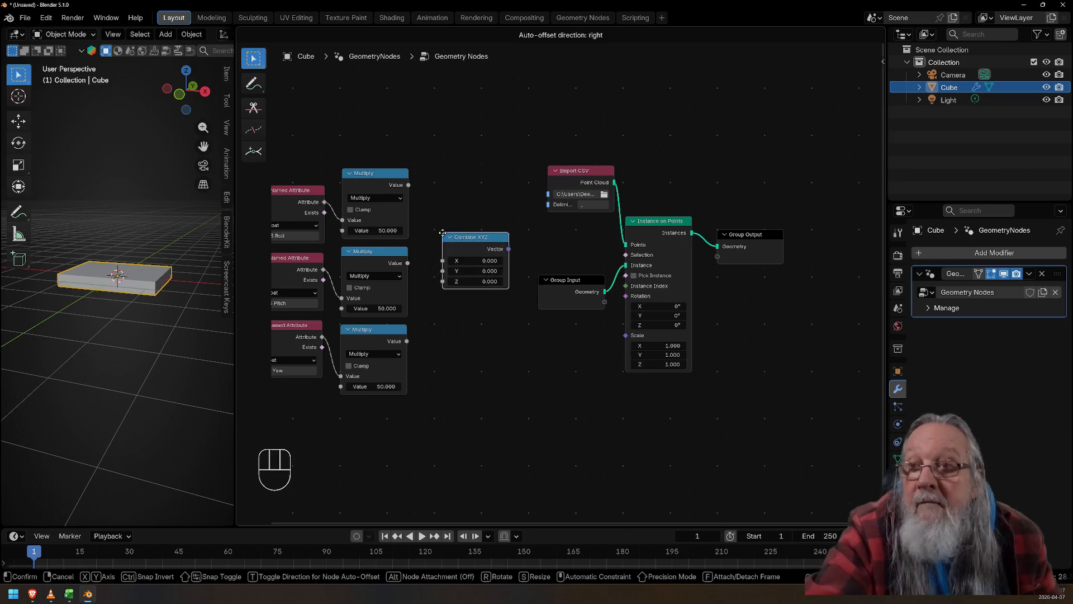
click(442, 233)
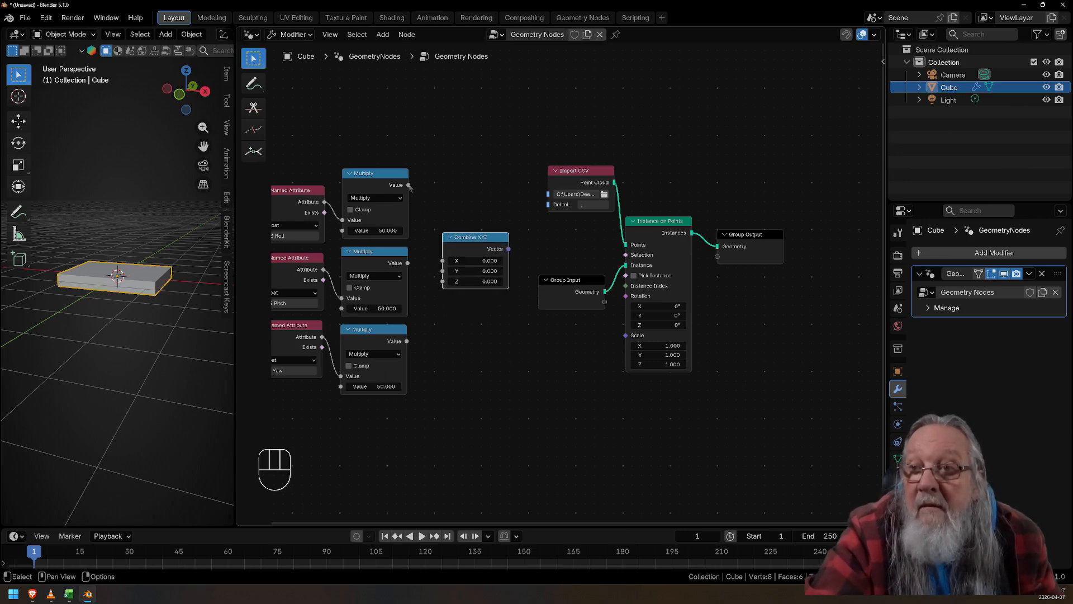
Connect the roll, pitch and yaw Multiply outputs to Combine XYZ's X, Y and Z, and move that node down level with Group Input
drag(409, 185, 442, 271)
drag(408, 341, 442, 282)
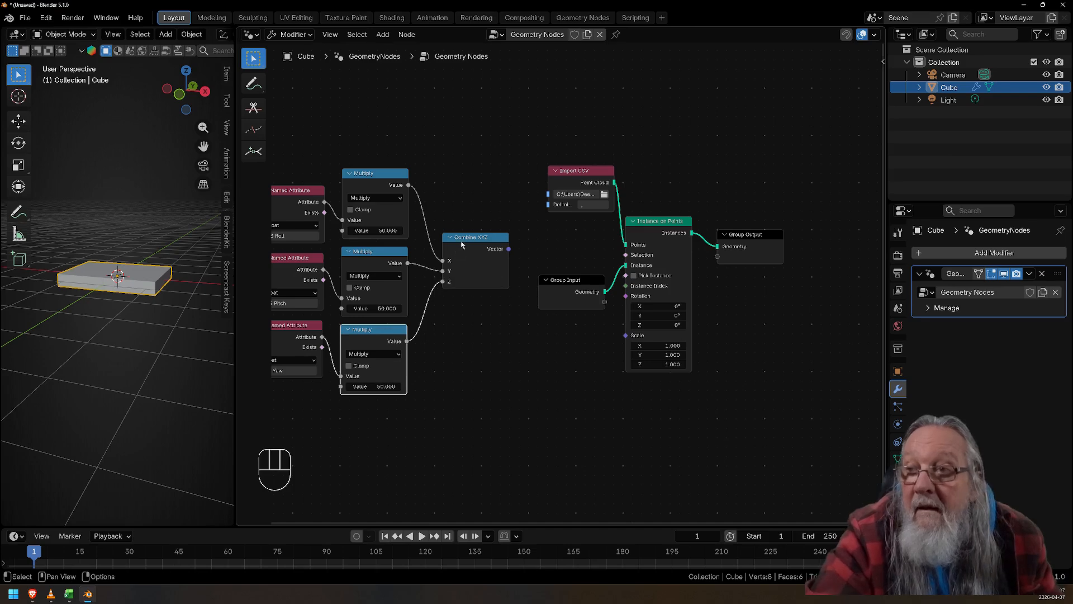
drag(462, 245, 460, 291)
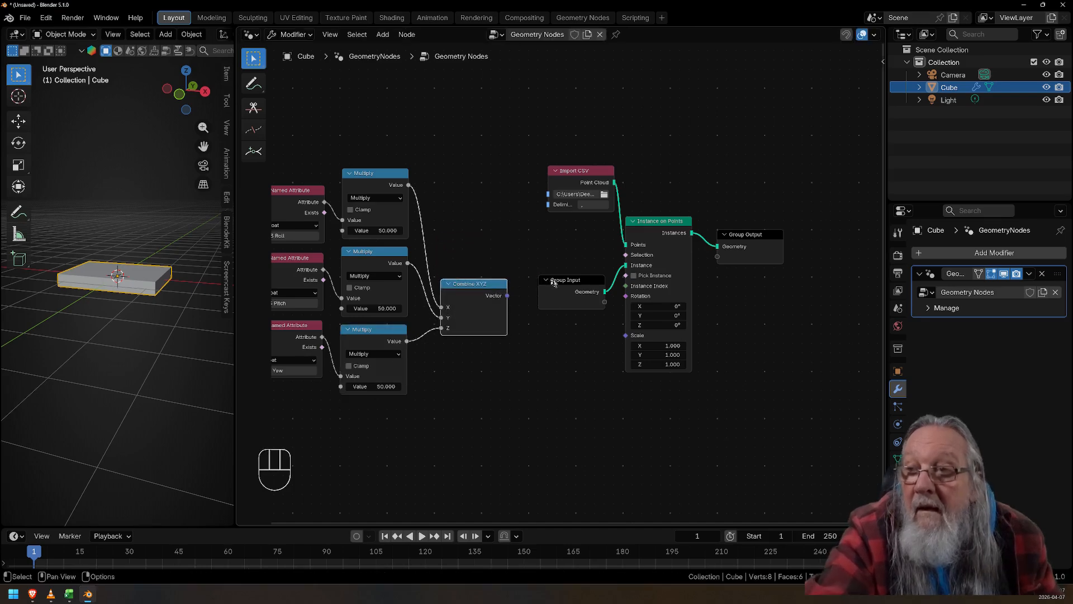
Move Group Input up beneath Import CSV and wire an Euler to Rotation node between Combine XYZ's Vector and Instance on Points' Rotation
drag(554, 282, 558, 225)
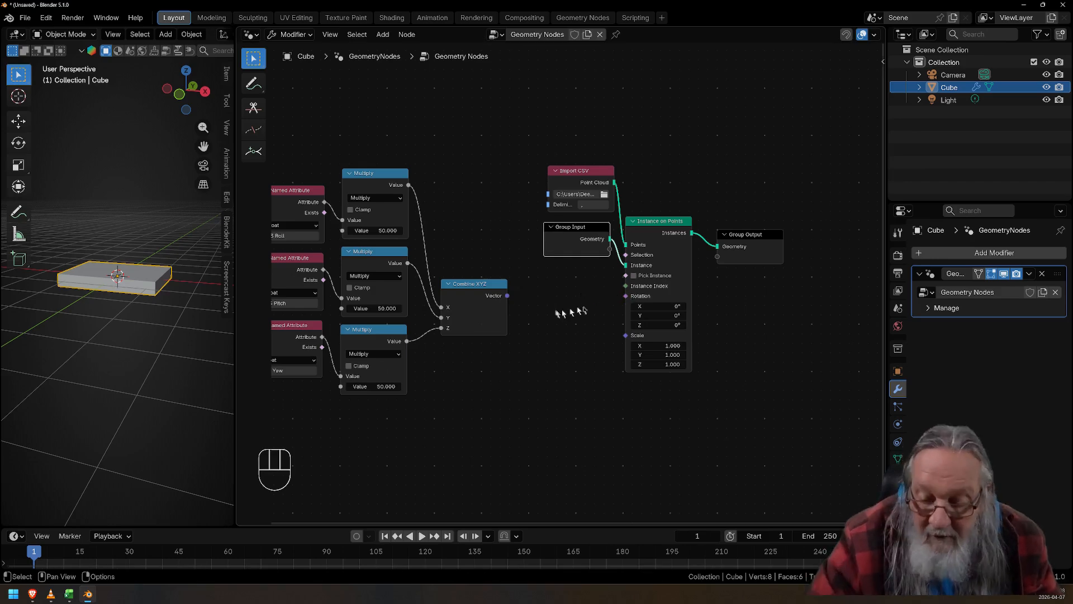
click(528, 307)
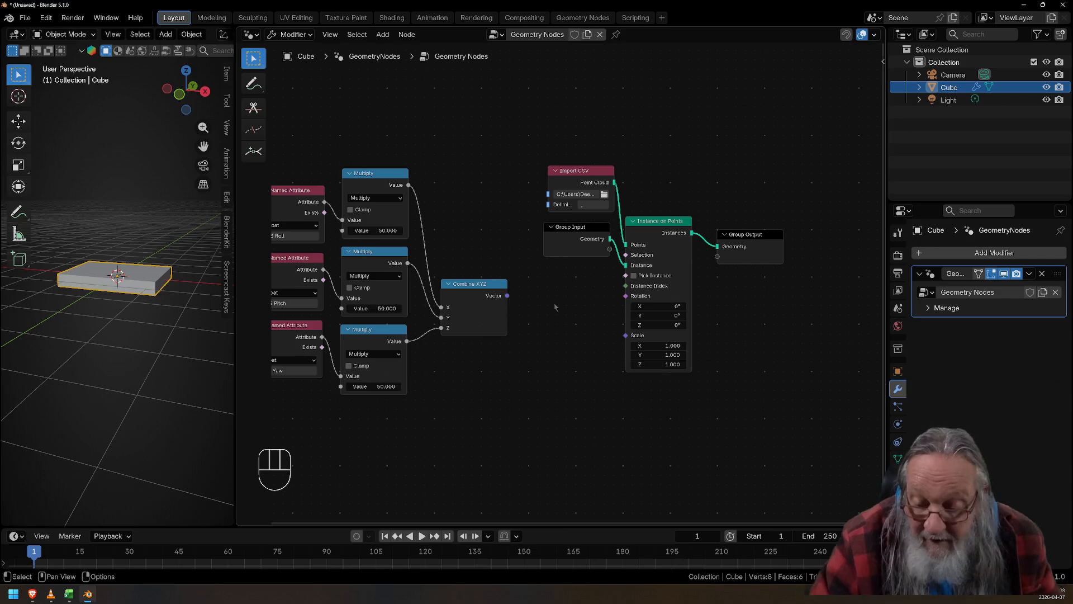
key(shift+a)
text(e)
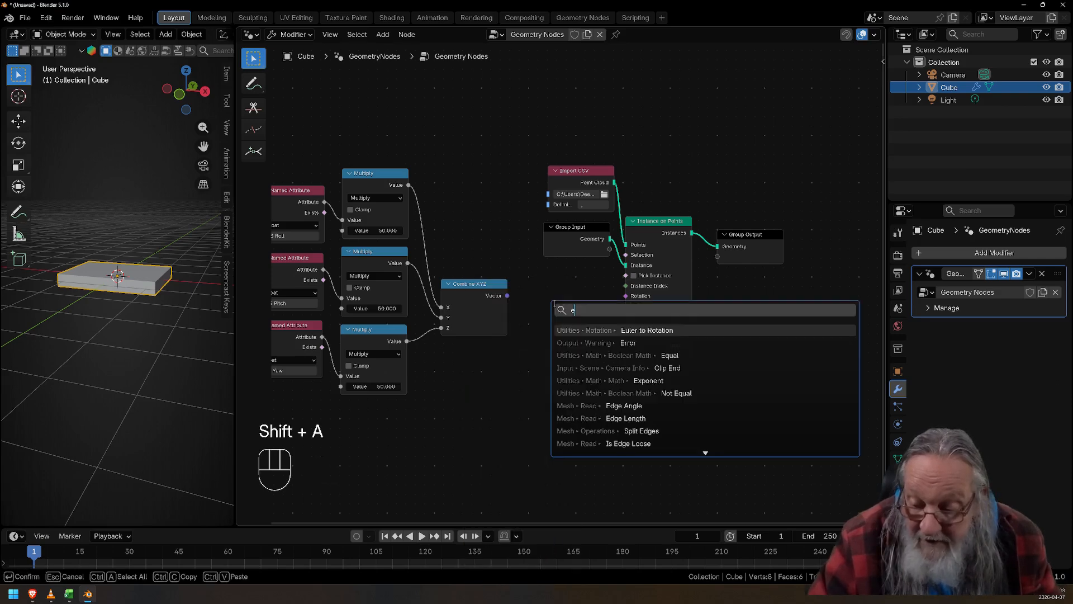
text(u)
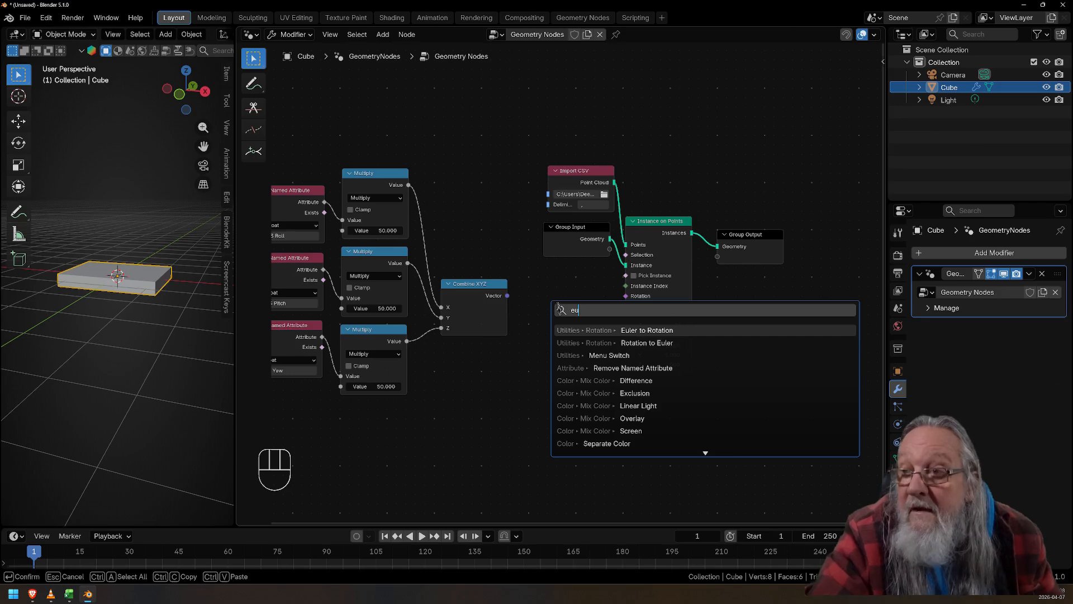
key(Return)
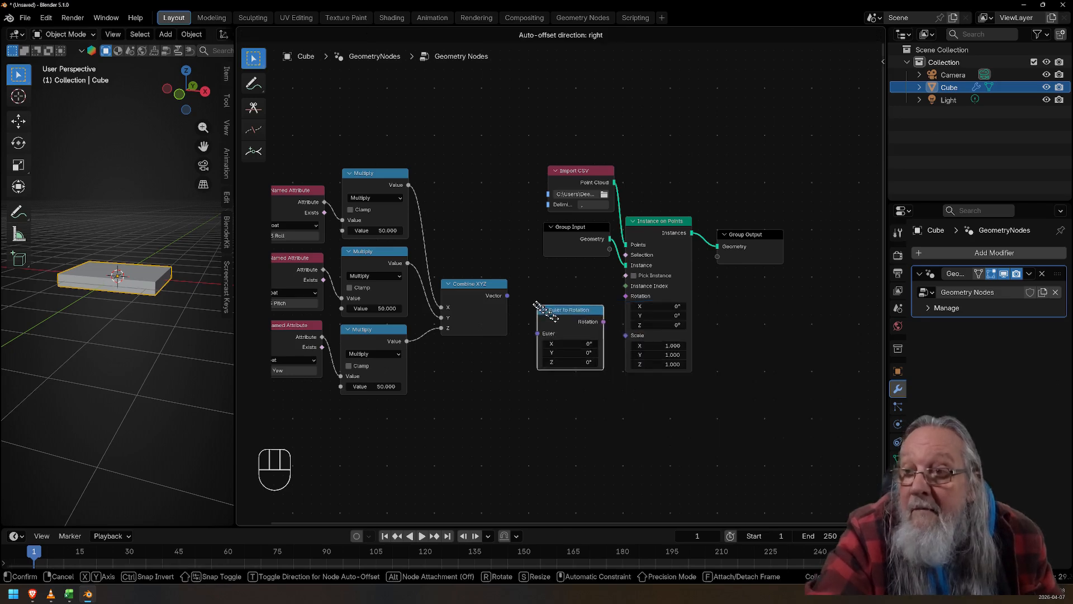
click(528, 273)
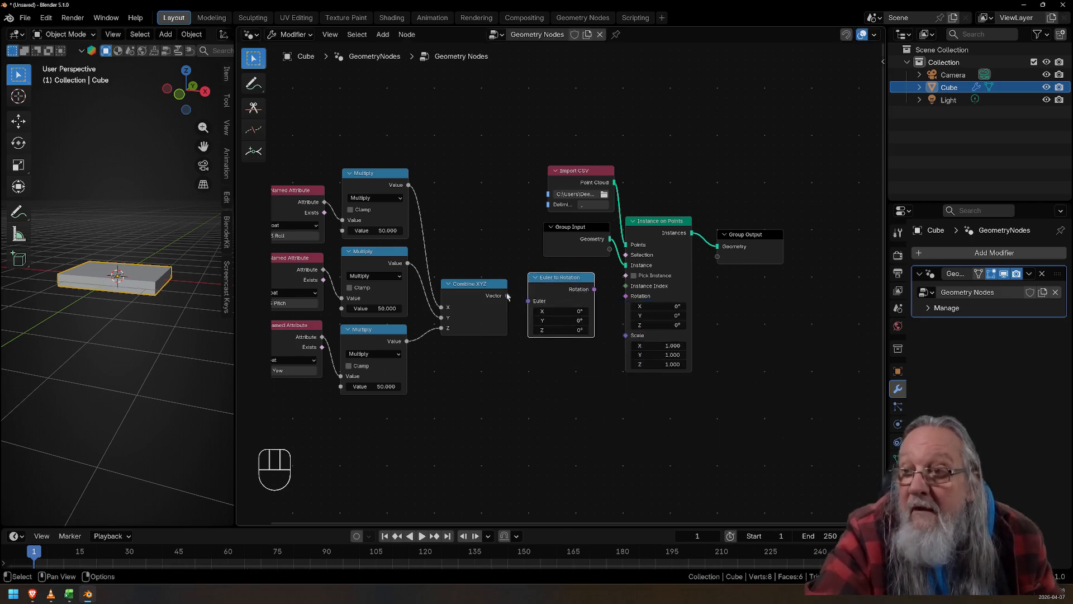
drag(507, 295, 527, 303)
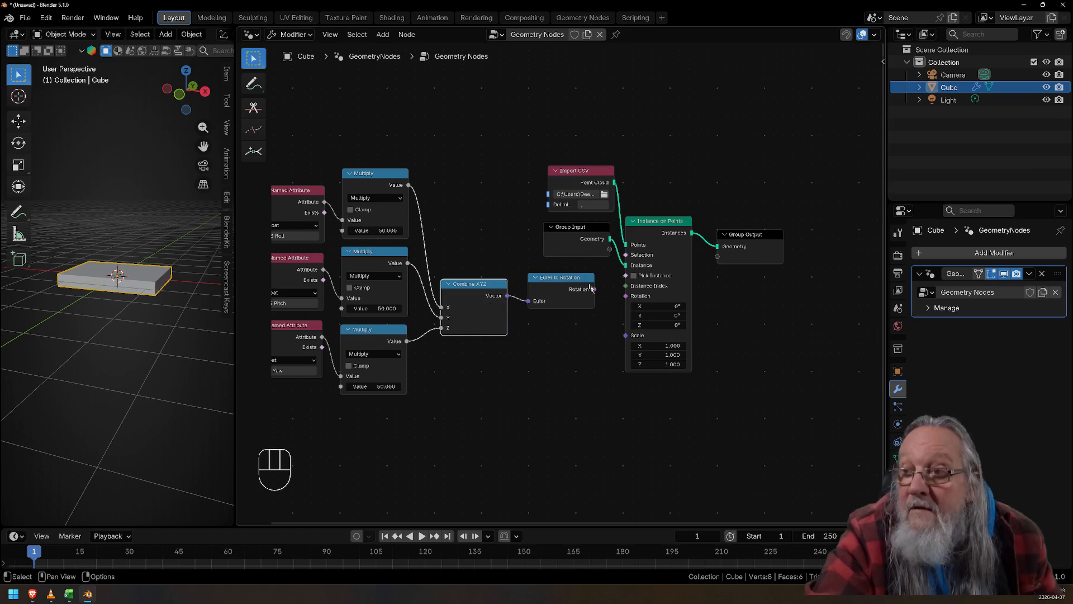
drag(594, 291, 627, 297)
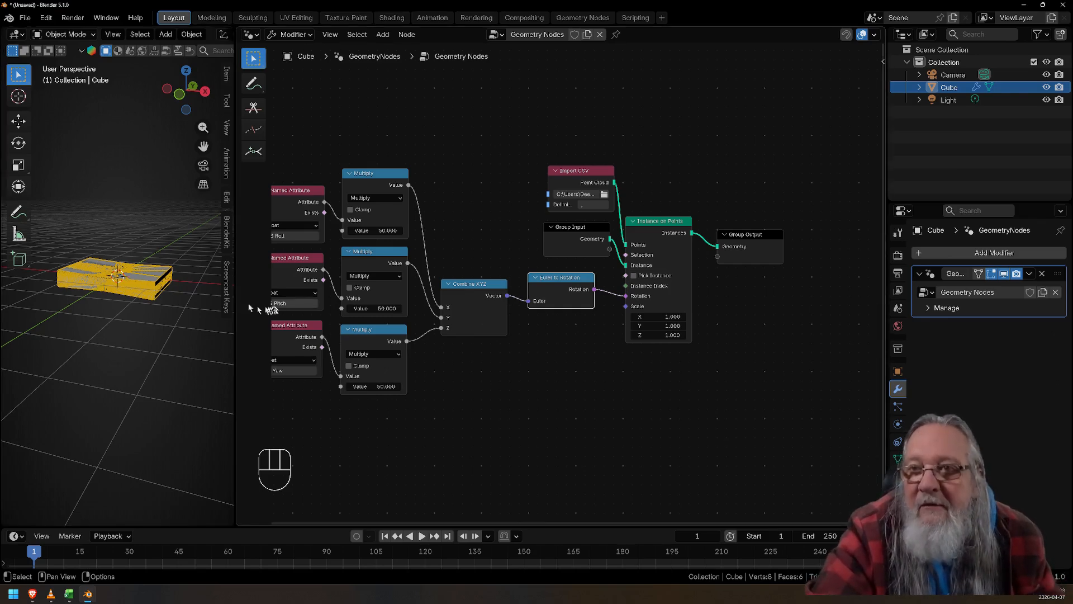
Duplicate the three Named Attribute nodes, their Multiply nodes and Combine XYZ as a group, placing the copies below the originals
middle_drag(347, 423, 437, 394)
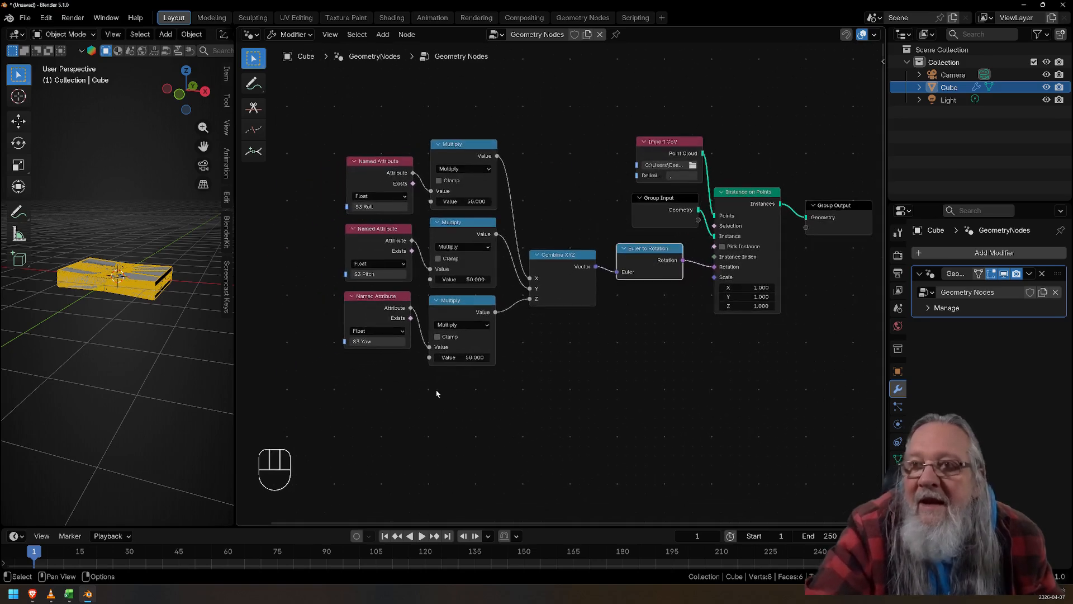
drag(319, 97, 587, 411)
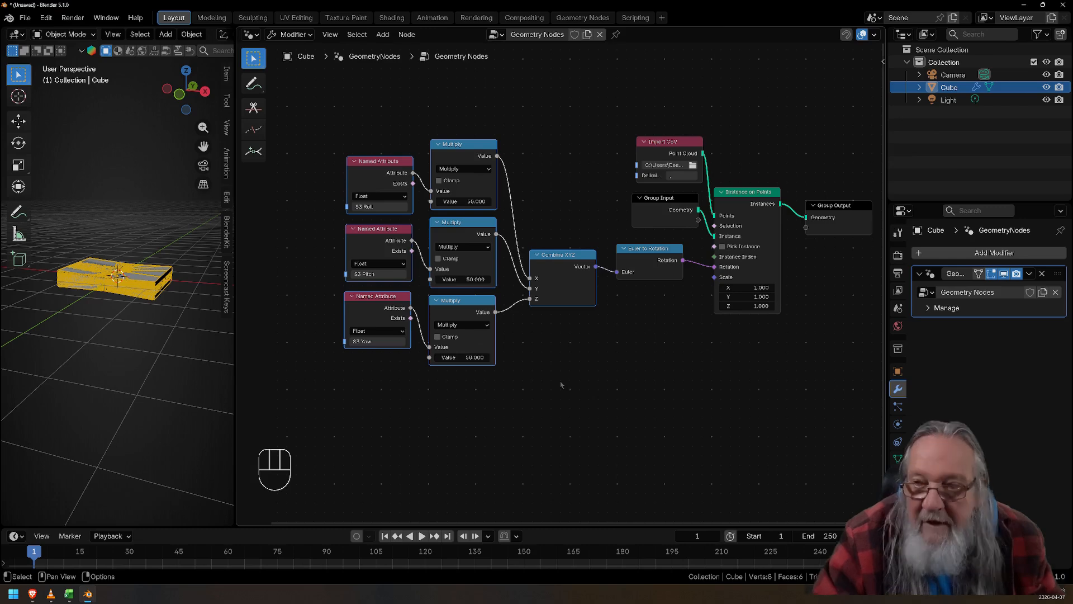
key(shift+d)
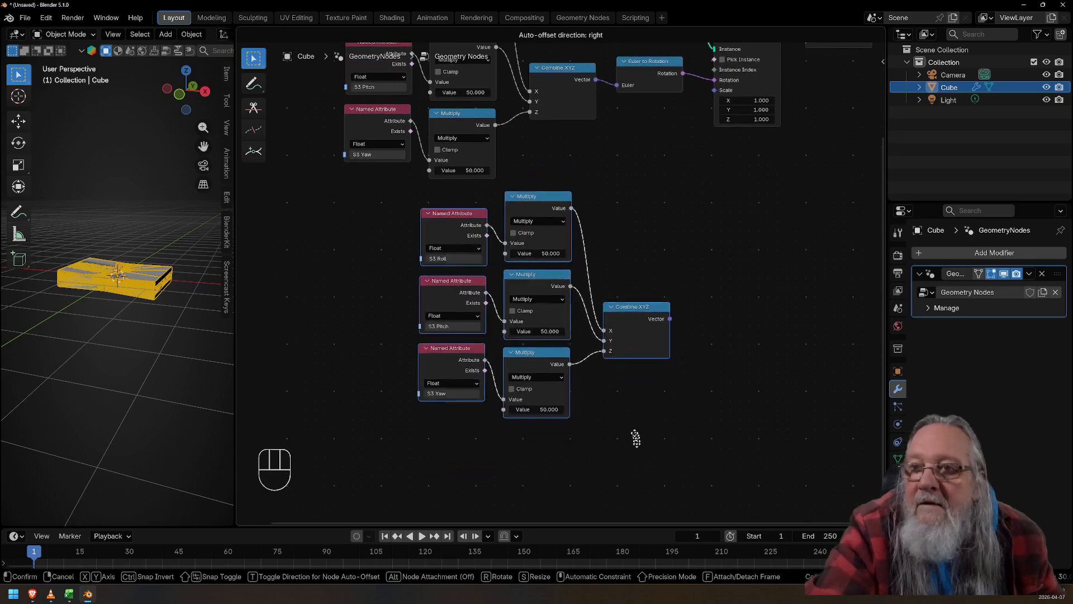
click(634, 432)
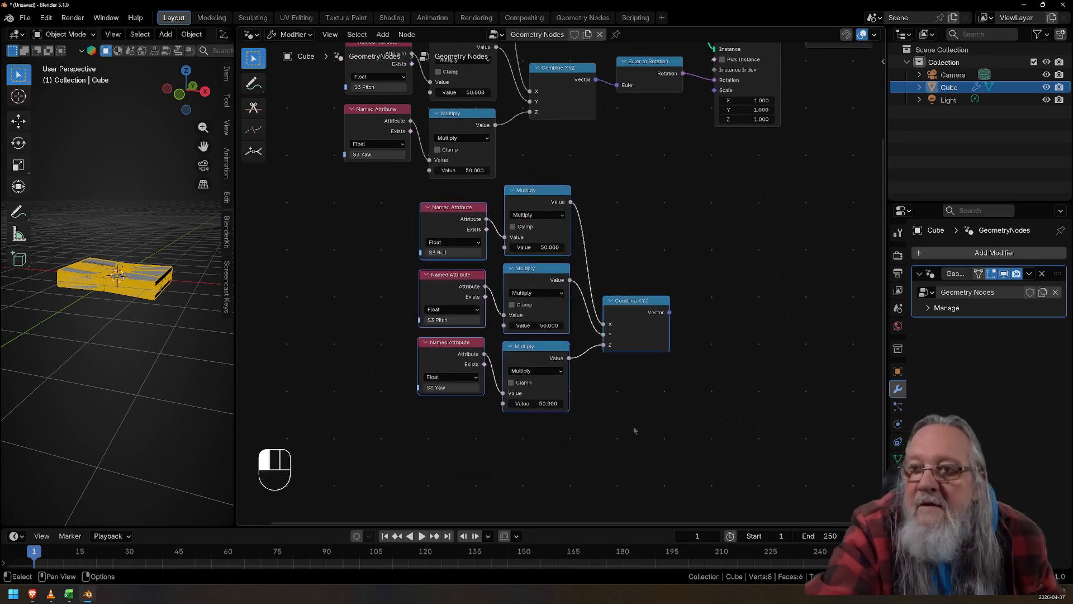
Set the duplicated Named Attribute nodes, in order from the uppermost, to S3 Long, S3 Lat and S3 Vert
click(441, 253)
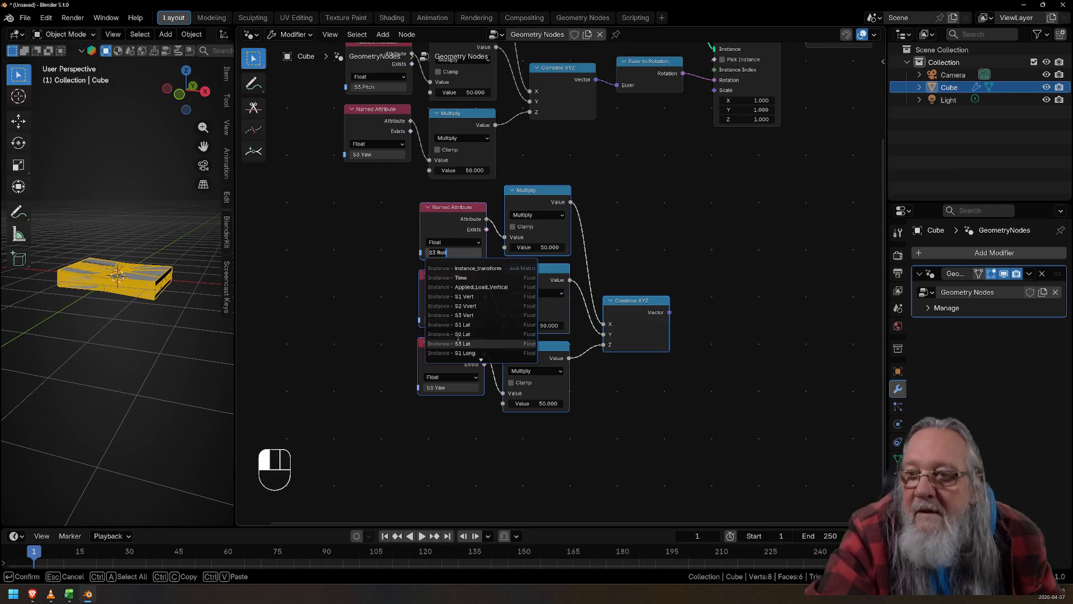
scroll(458, 338, down, 4)
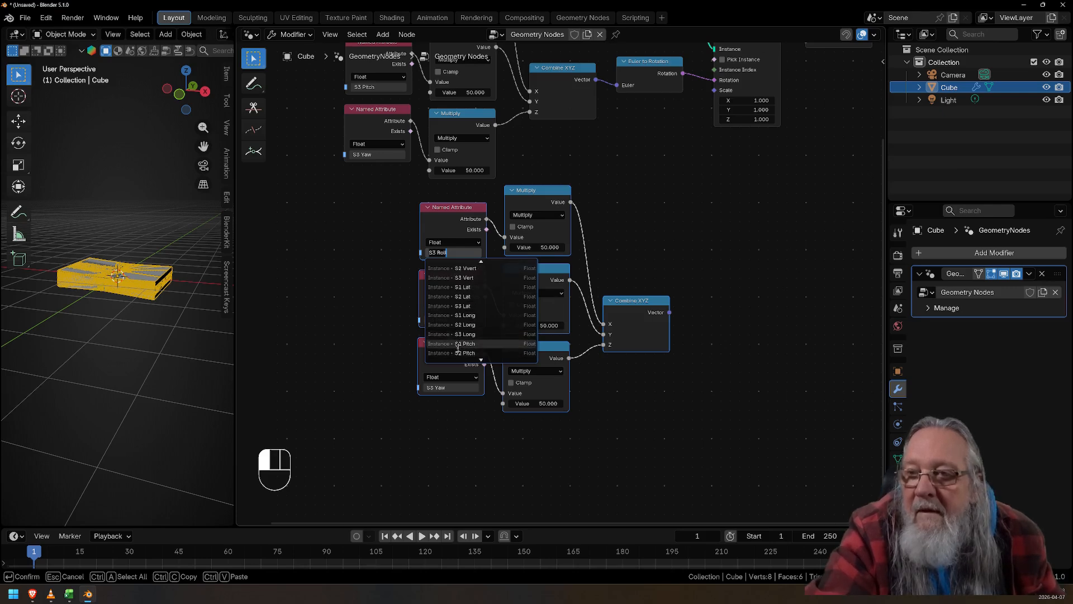
click(460, 334)
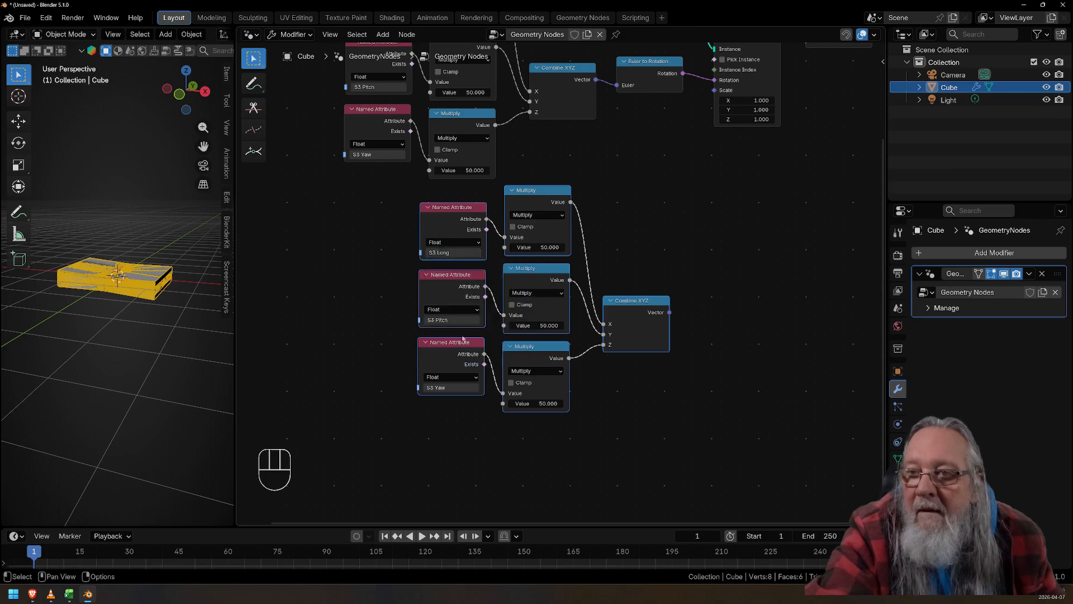
click(458, 319)
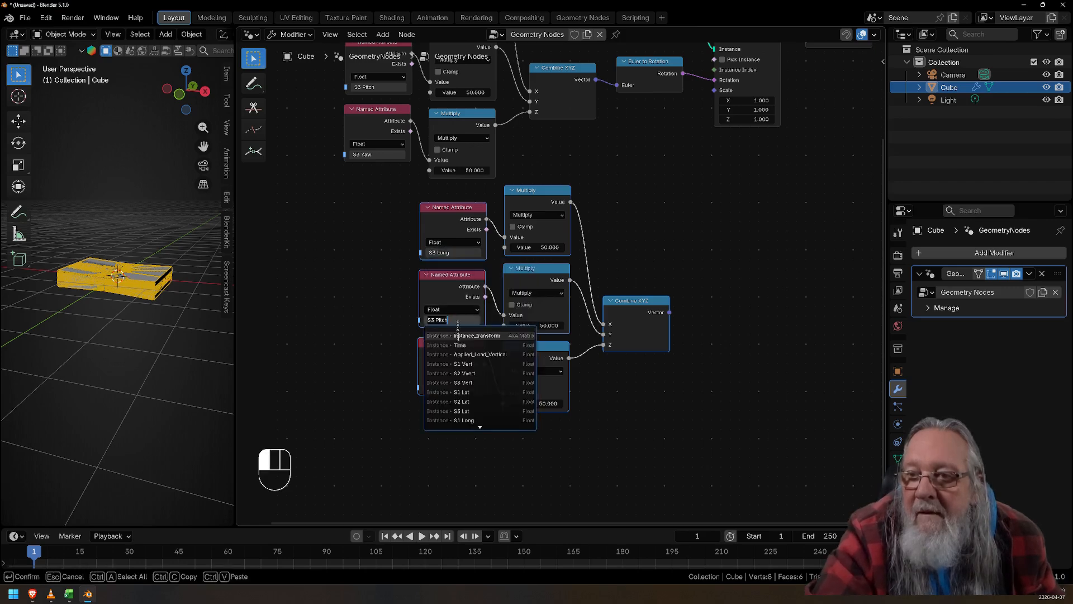
click(460, 411)
click(462, 388)
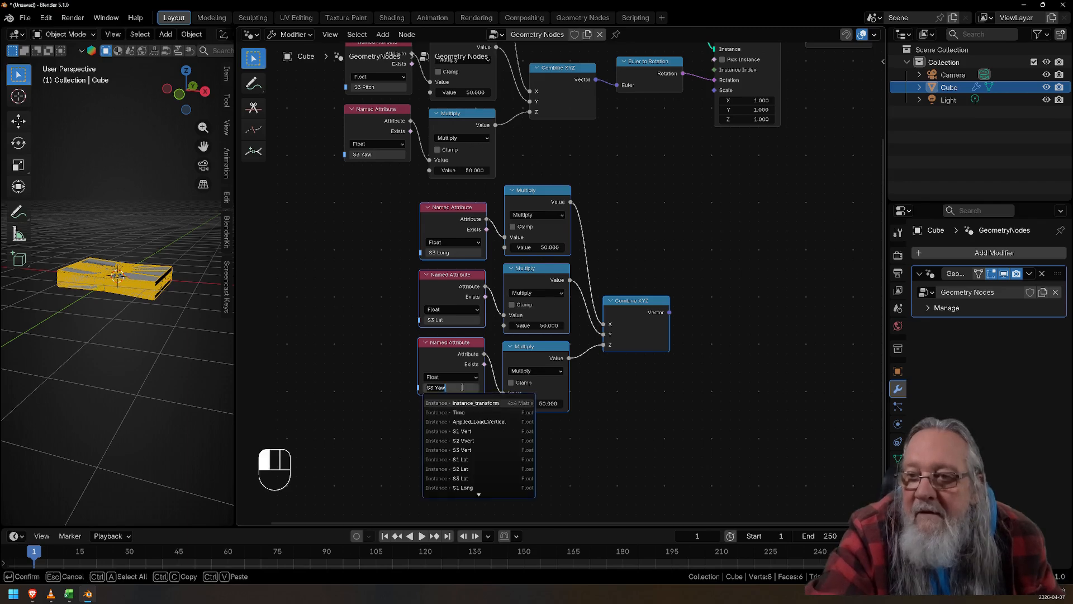
click(459, 450)
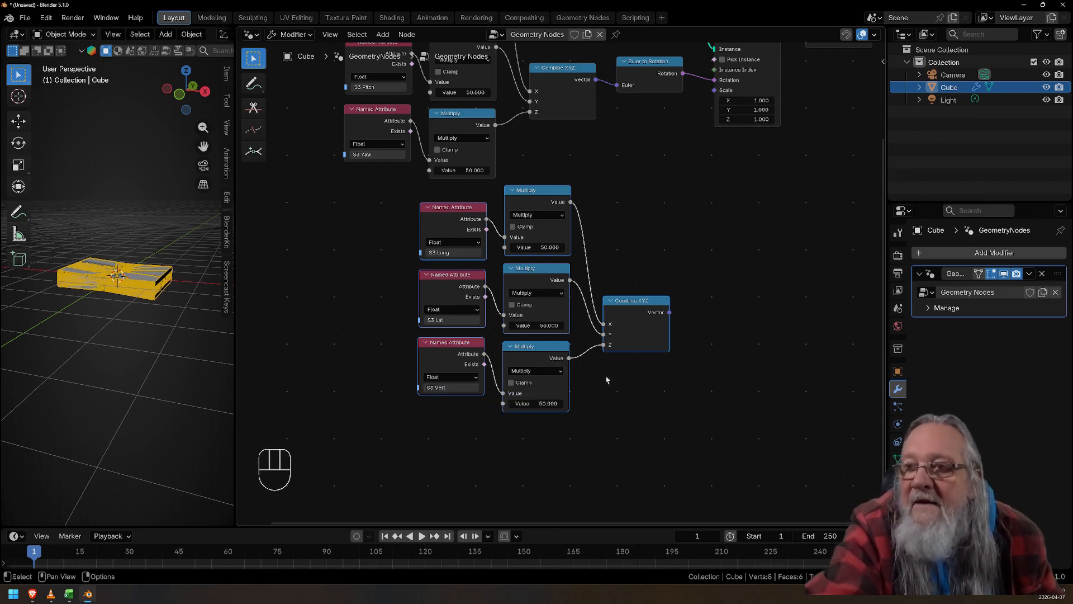
Move the duplicated Multiply and Combine XYZ nodes farther from their Named Attribute nodes, leaving room for another node column
drag(542, 291, 646, 439)
drag(547, 207, 637, 226)
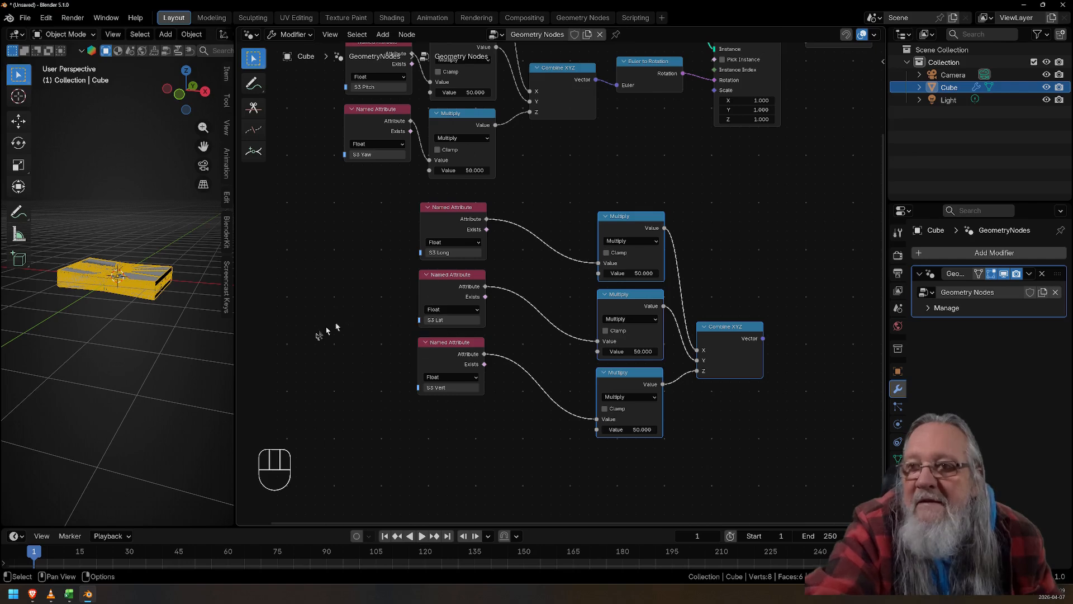
click(311, 315)
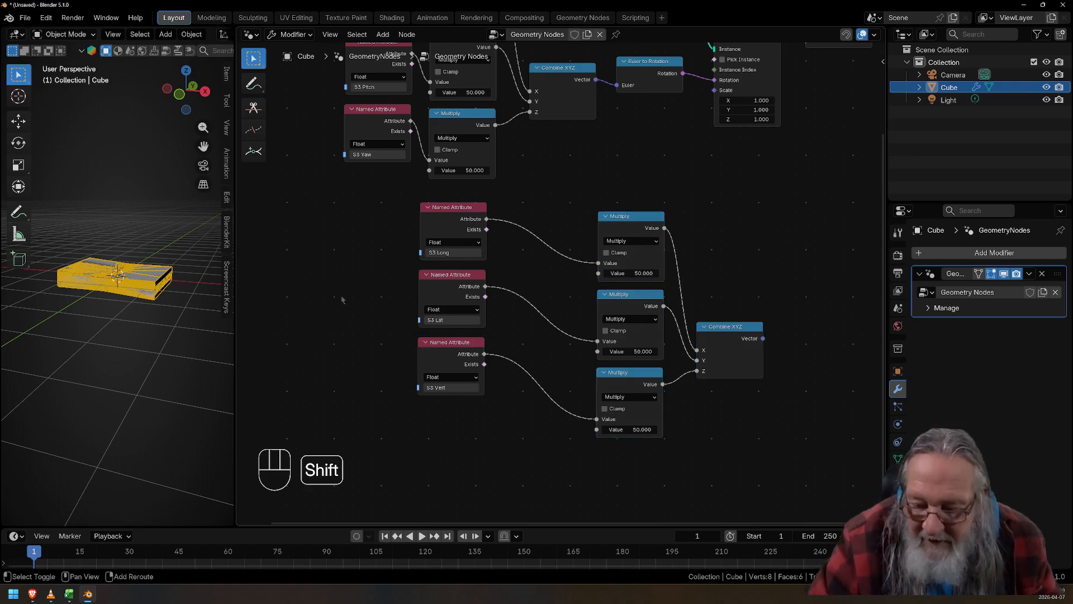
Insert a Math node into the link between the S3 Long attribute and its Multiply node
key(shift+a)
text(m)
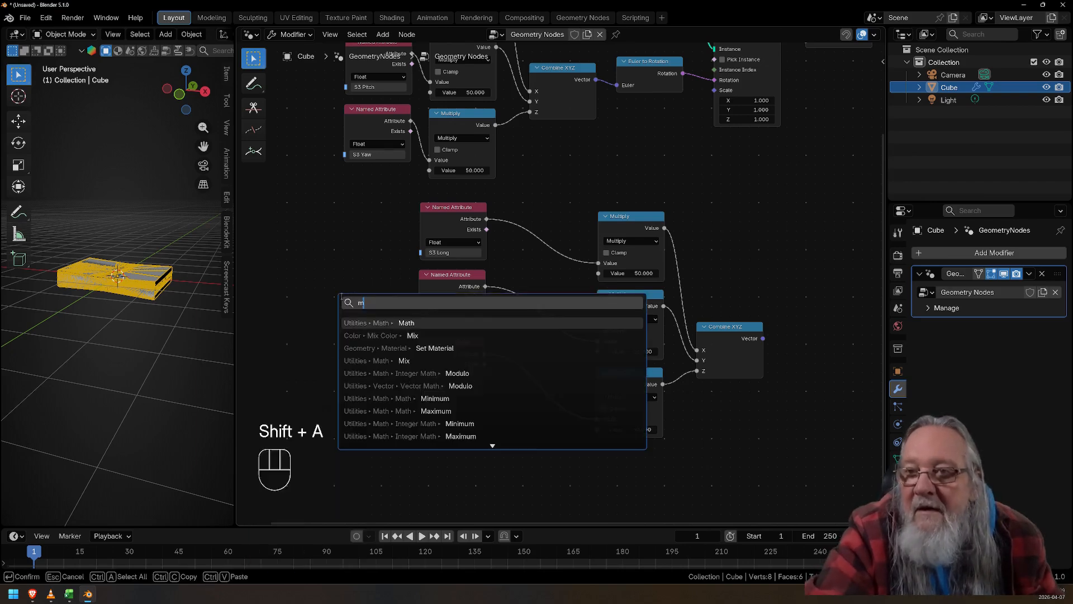
click(370, 327)
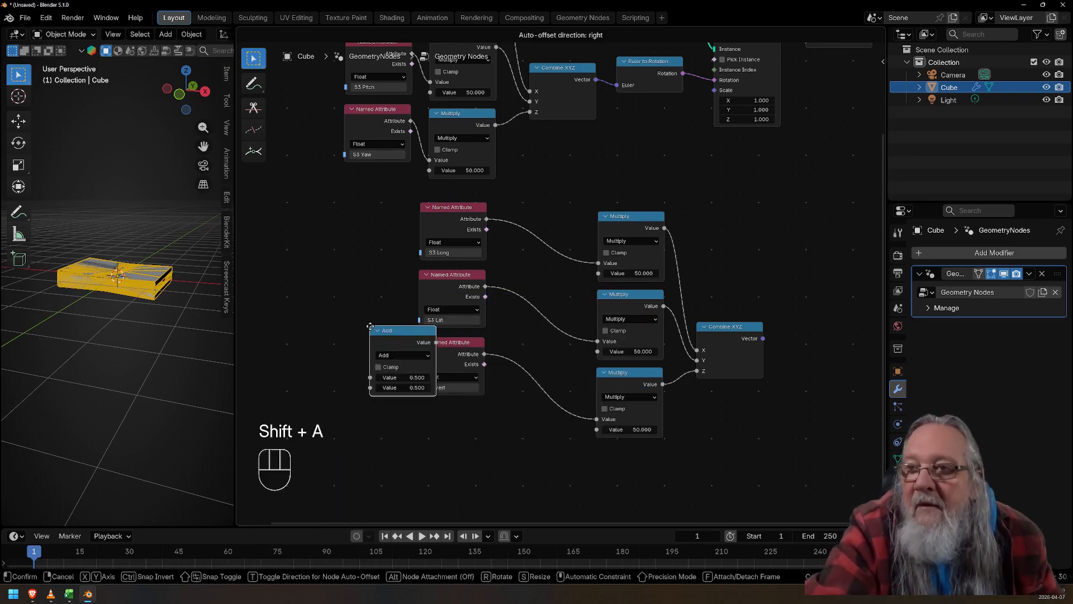
click(497, 212)
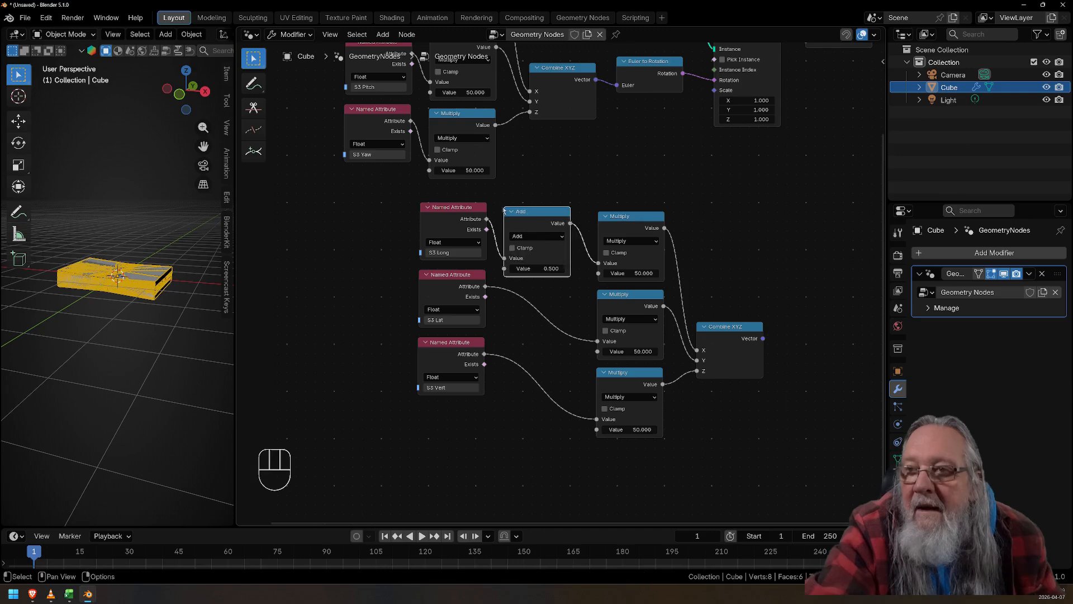
Change the new Math node's operation to Divide and set its divisor to 1000
click(535, 236)
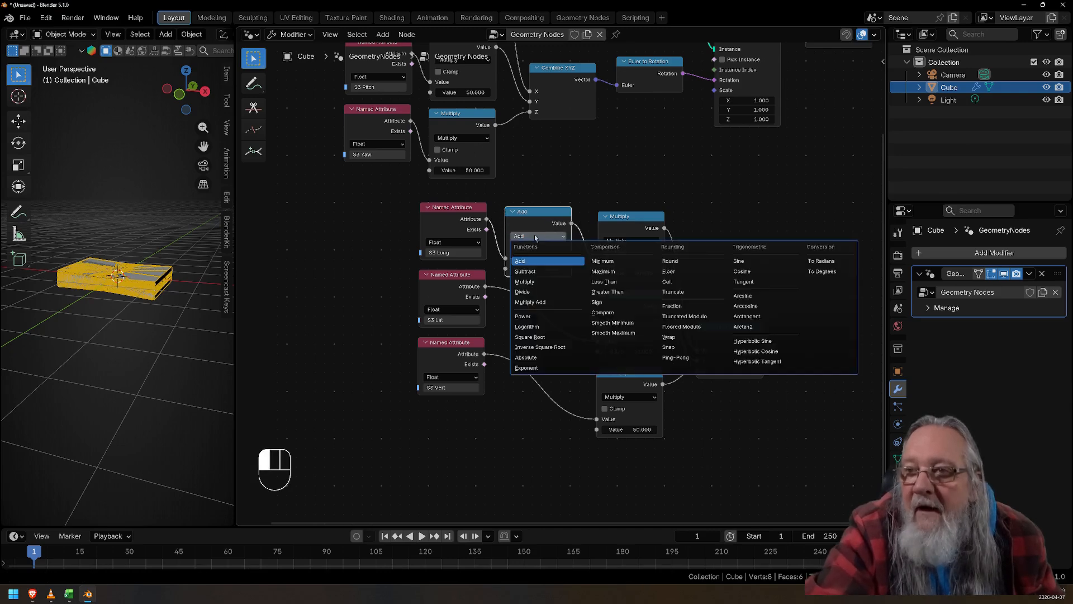
click(528, 292)
click(538, 269)
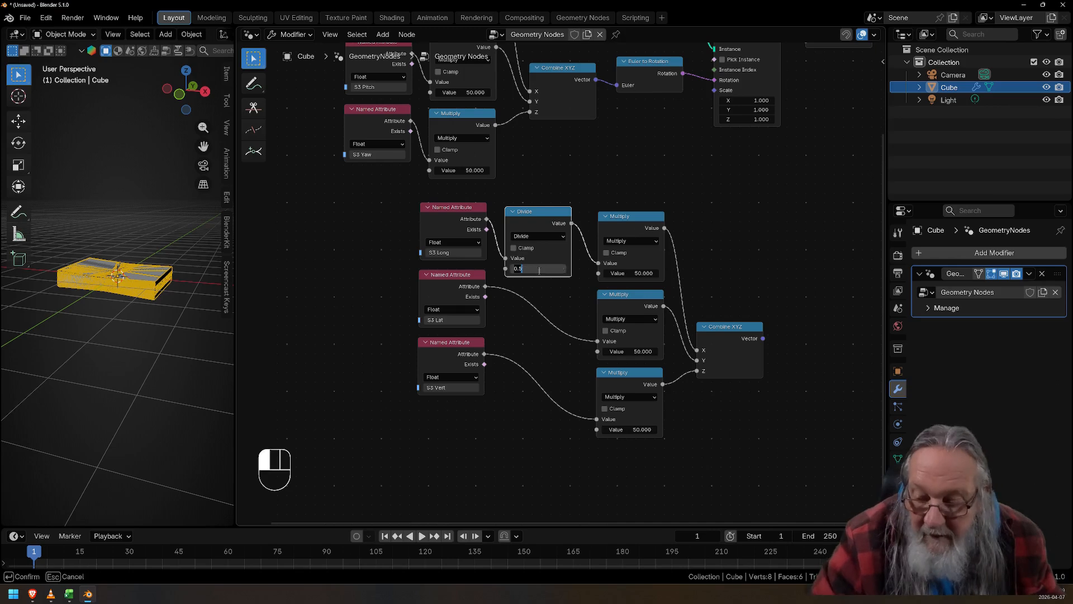
text(10)
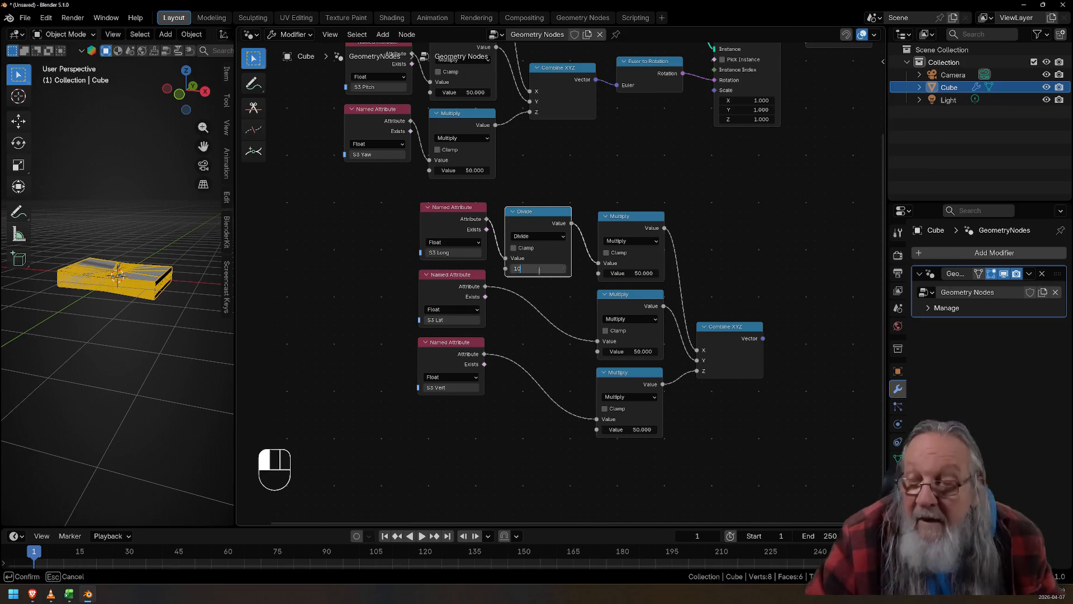
text(00)
key(Return)
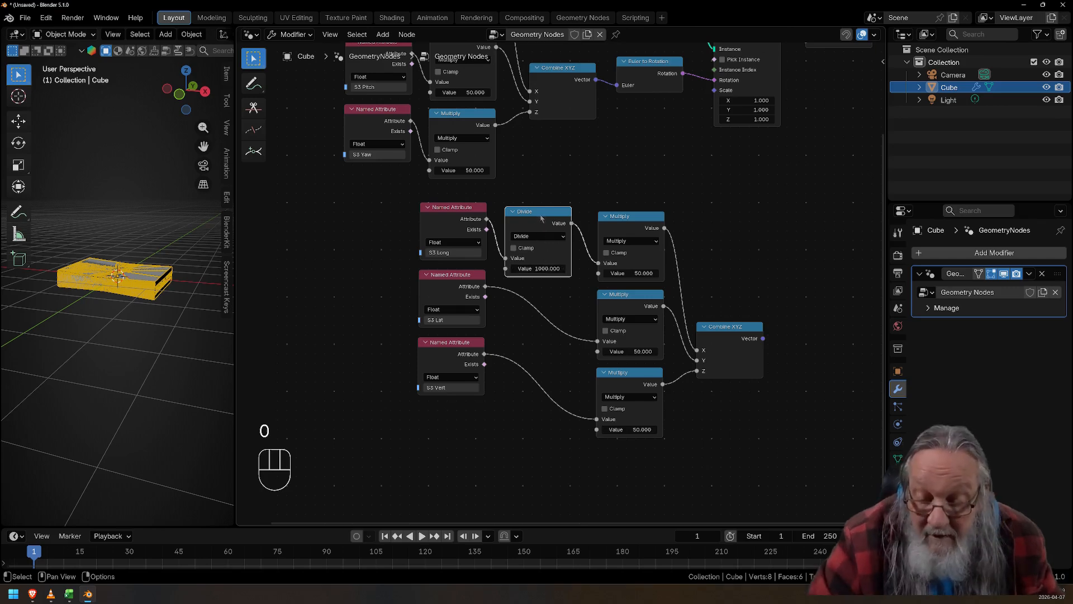
Duplicate the Divide node twice, inserting the copies into the links from S3 Lat and S3 Vert to their Multiply nodes
key(shift)
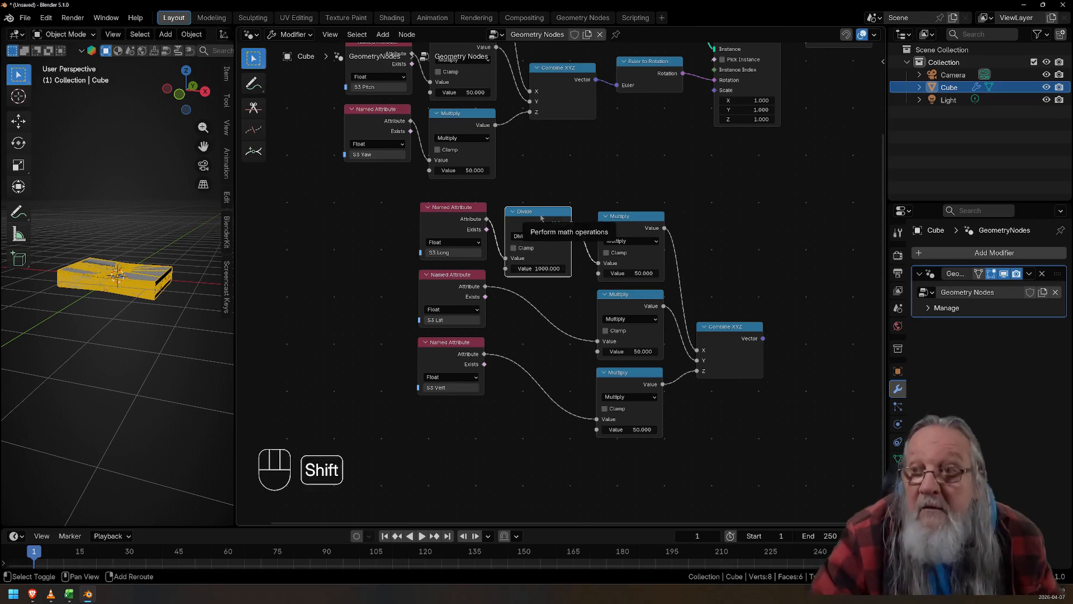
key(shift+d)
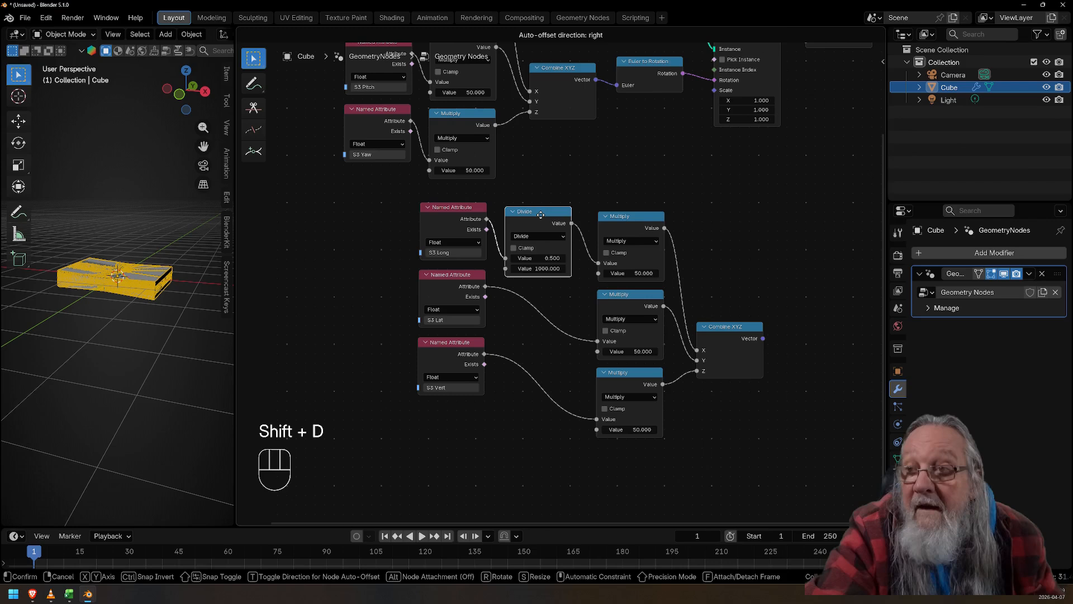
click(540, 287)
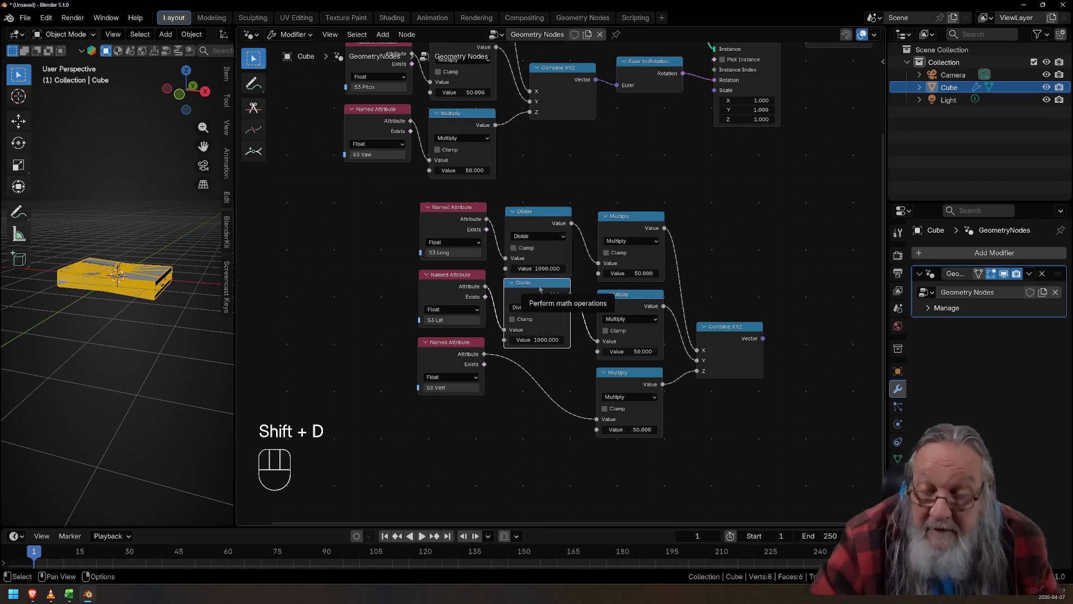
key(shift+d)
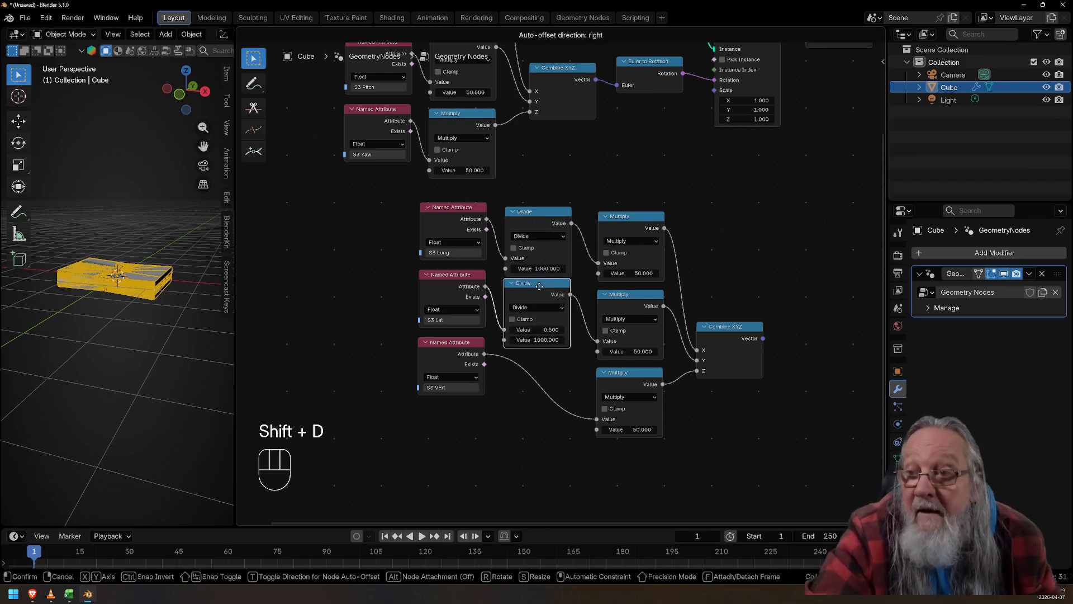
click(542, 352)
drag(542, 354, 541, 363)
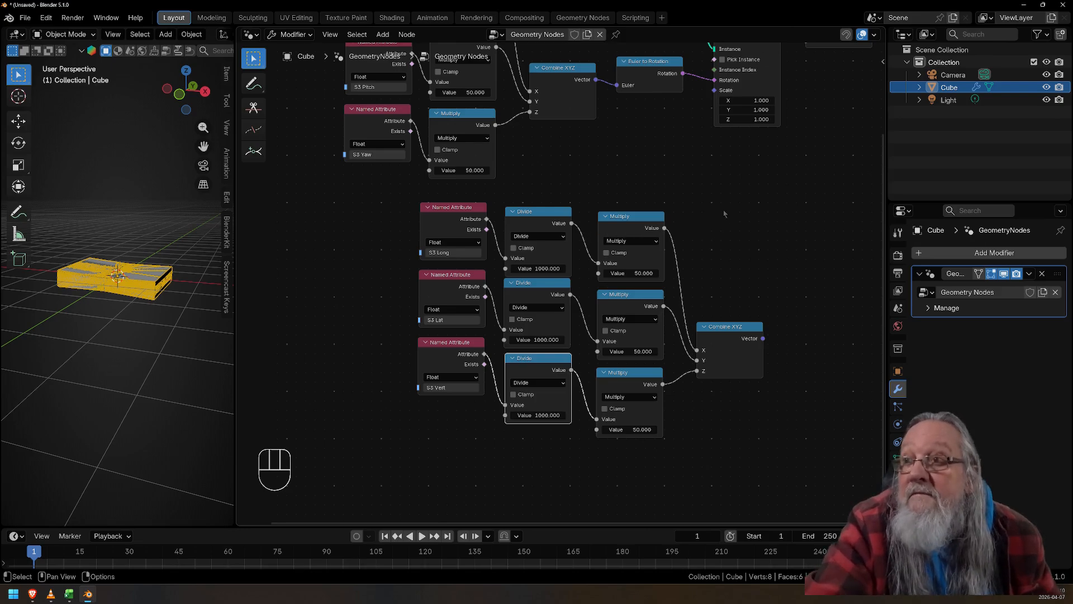
Move the Group Output node farther from Instance on Points to make room for another node between them
middle_drag(718, 211, 593, 265)
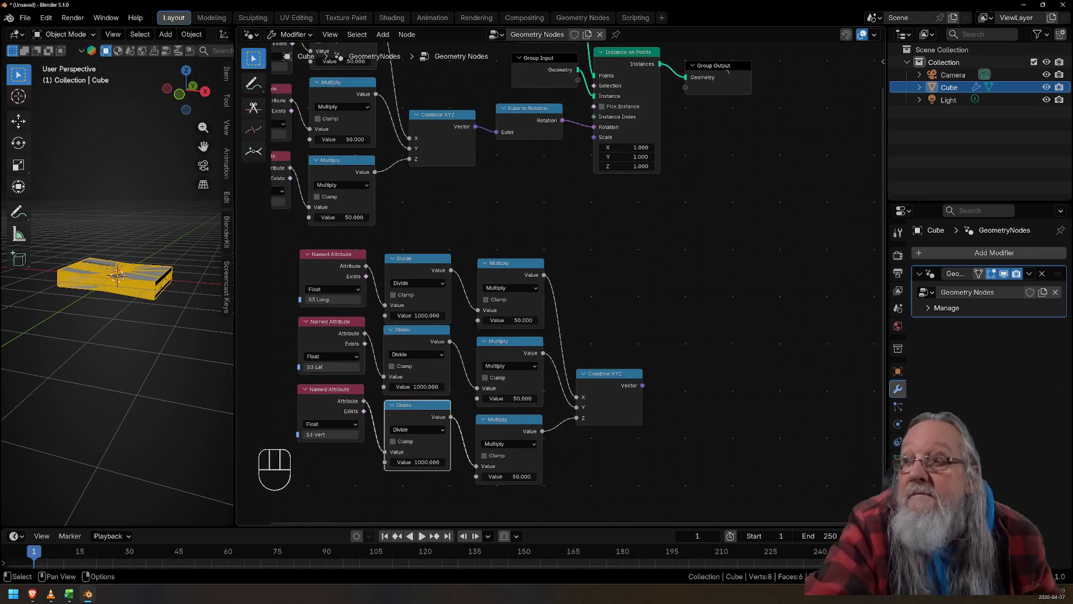
drag(728, 71, 847, 91)
click(683, 268)
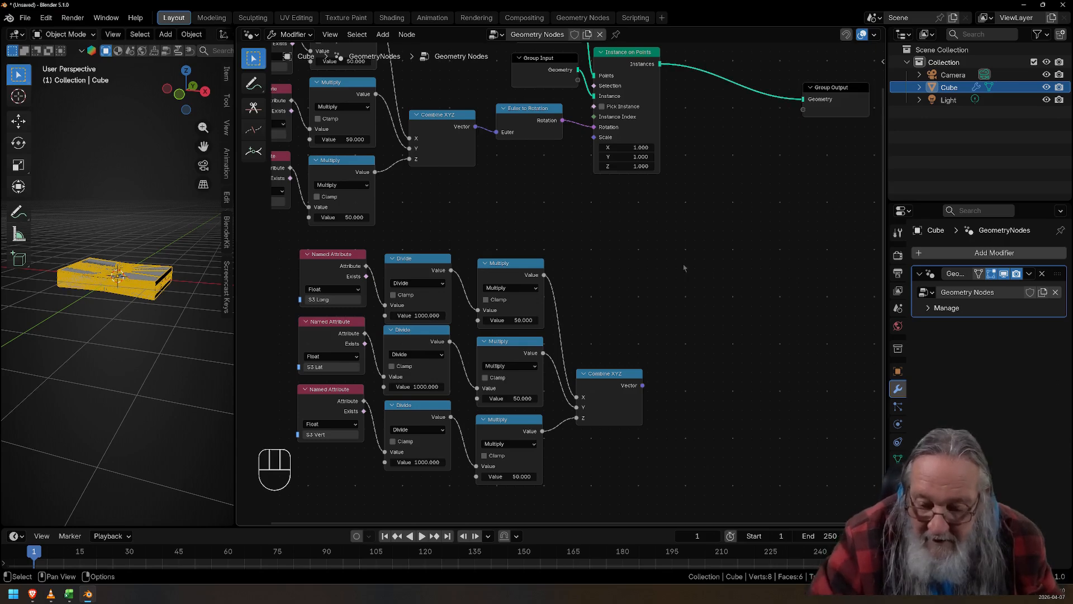
Insert a Set Position node between Instance on Points and Group Output, feeding its Offset from the Combine XYZ of the S3 Long, Lat and Vert attributes
key(shift+a)
text(s)
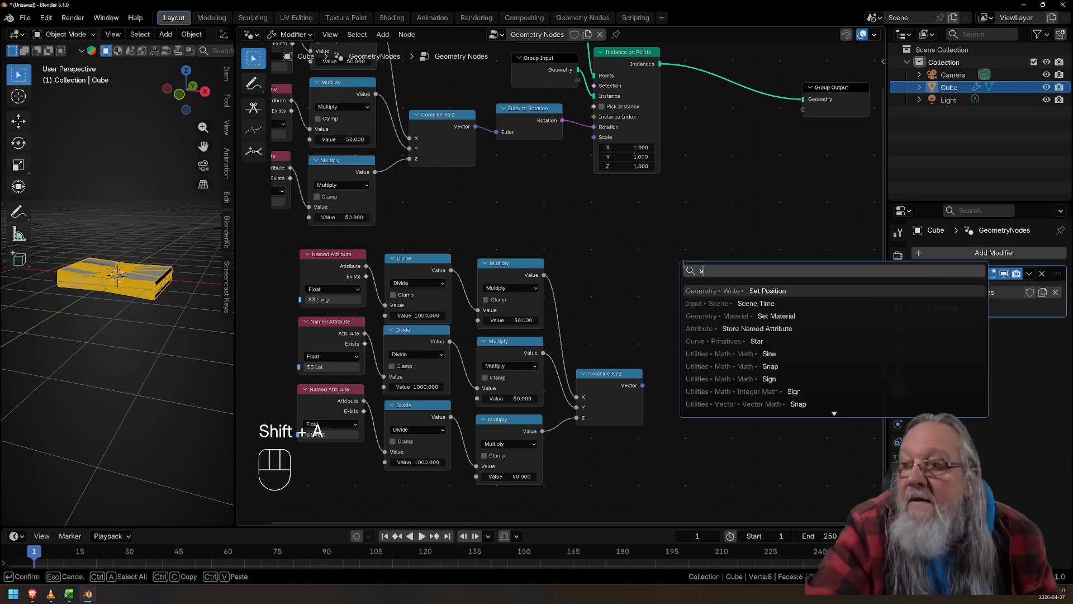
click(713, 290)
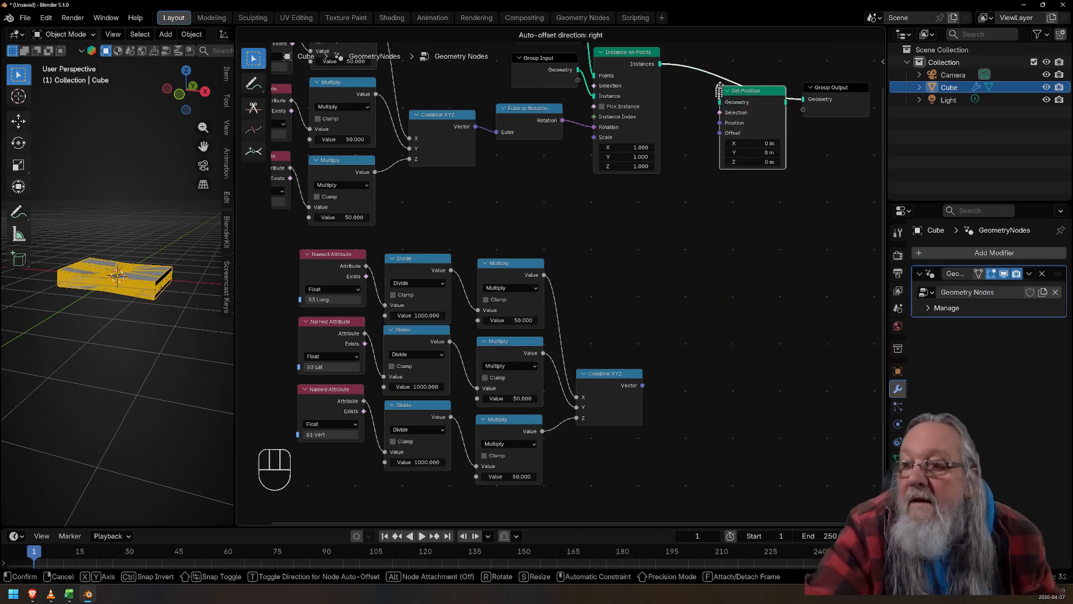
click(718, 70)
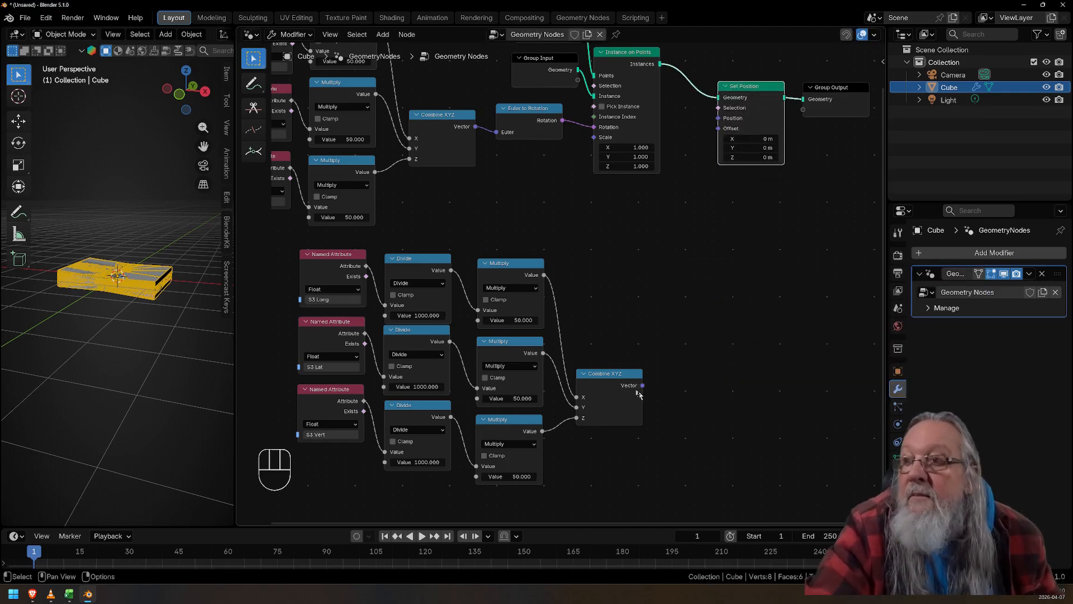
drag(642, 386, 714, 138)
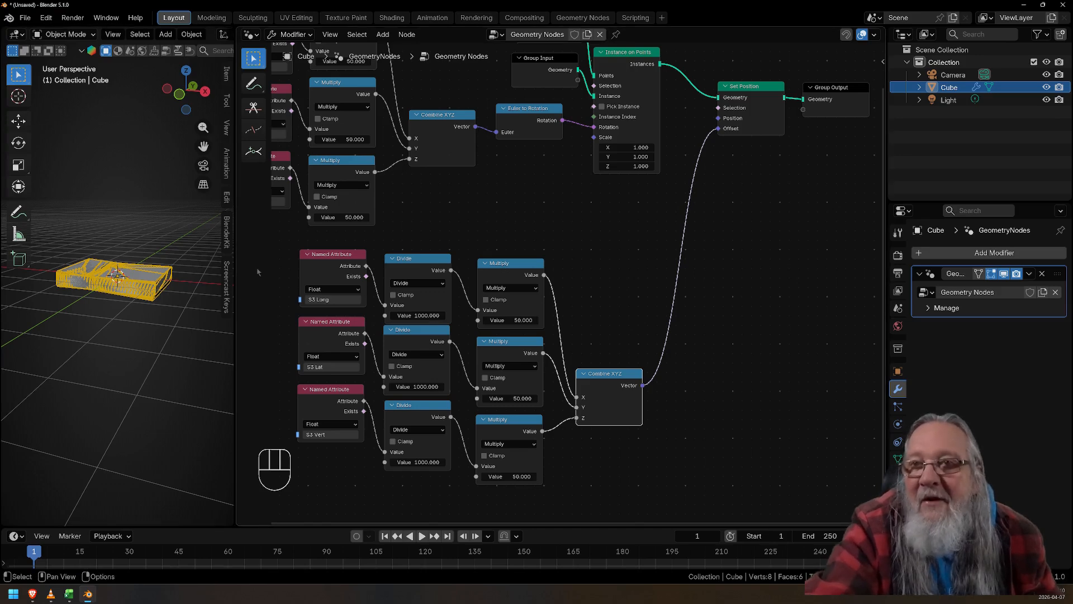
Add a Scene Time node in the empty space above the S3 Roll, Pitch and Yaw attribute nodes
middle_drag(257, 272, 393, 468)
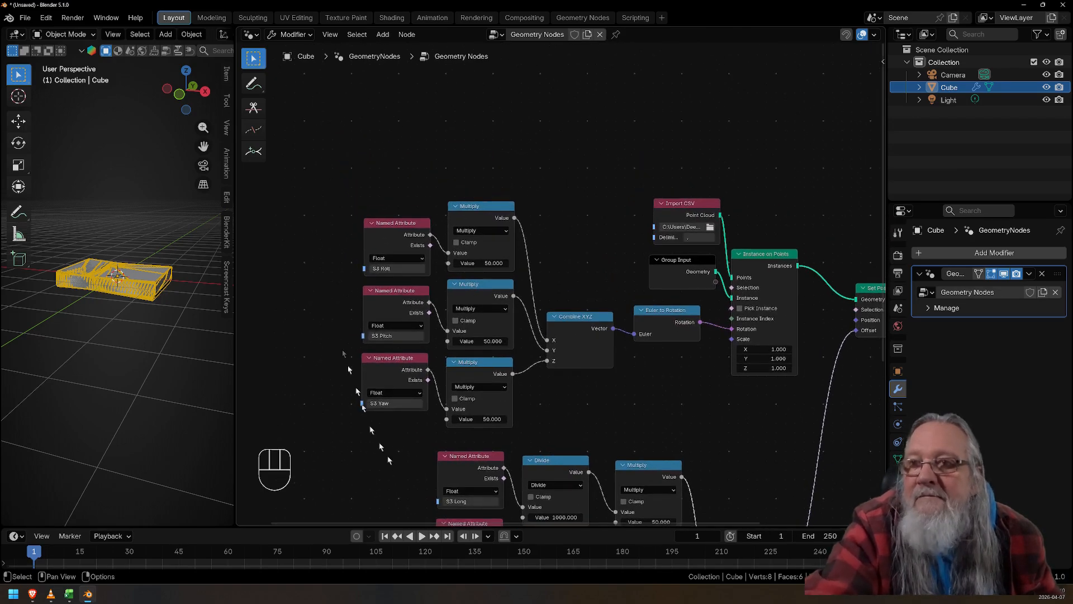
middle_drag(324, 270, 333, 316)
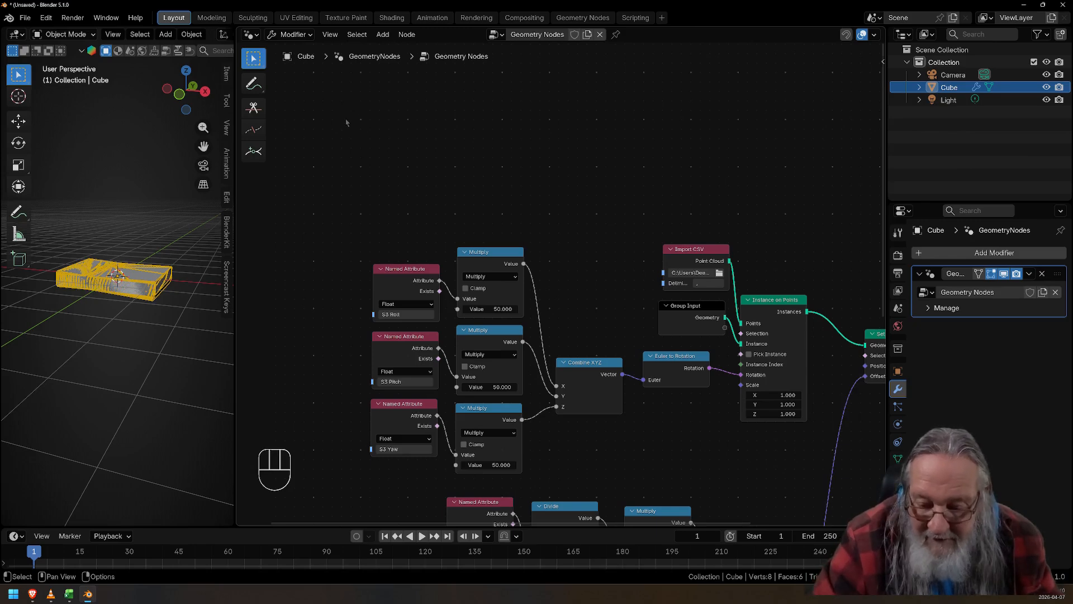
key(shift+a)
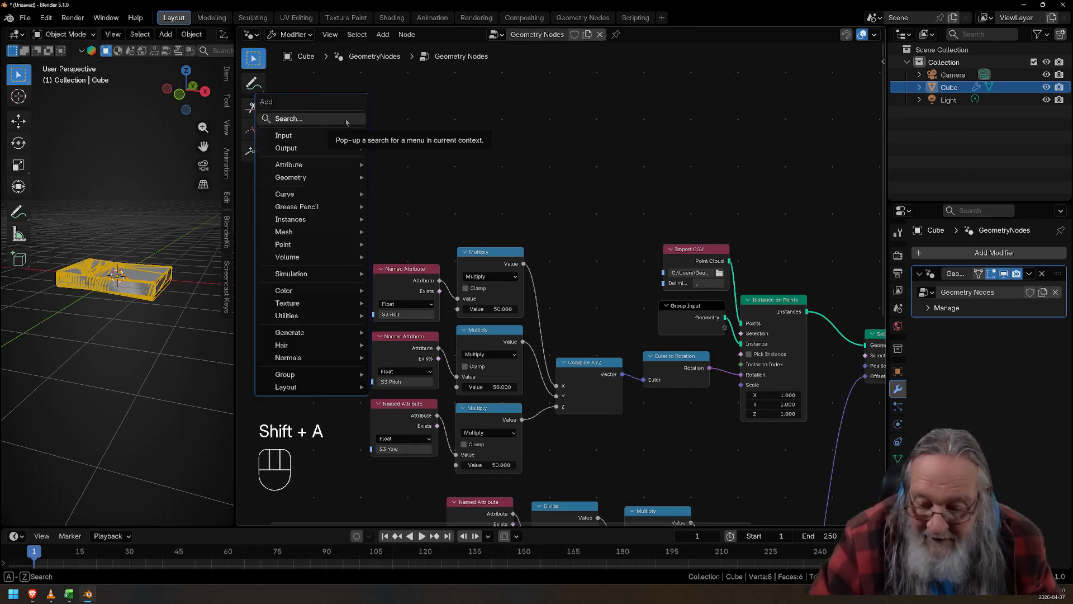
text(sc)
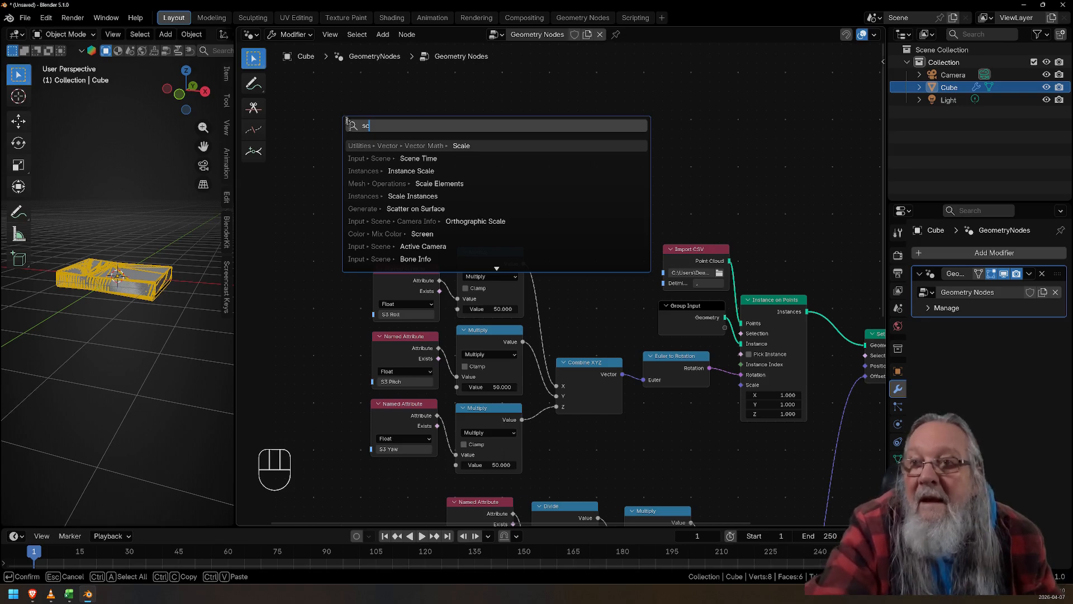
click(364, 159)
click(335, 143)
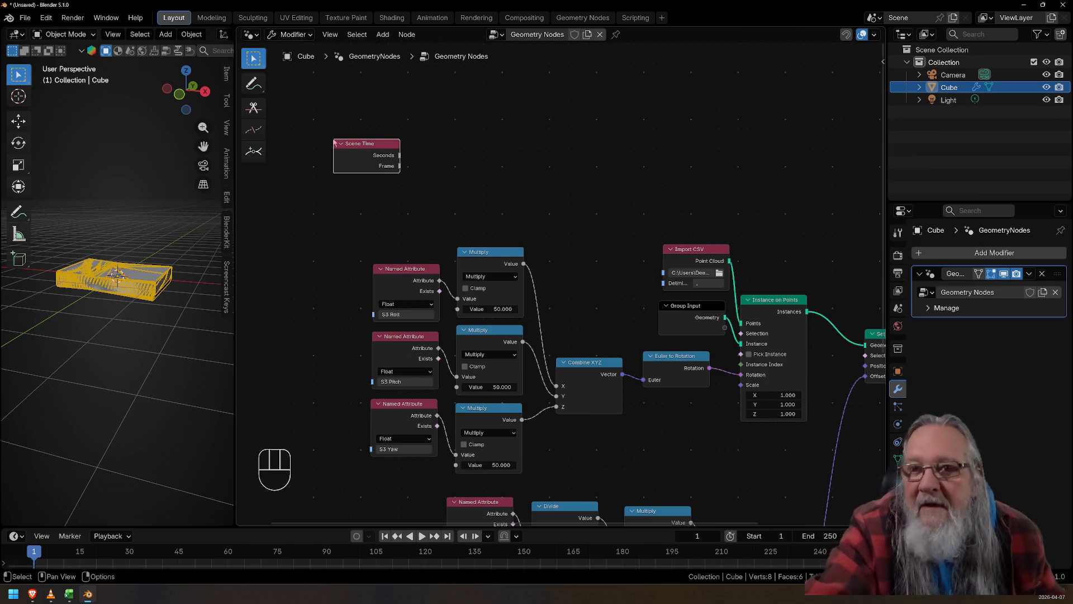
Check the scene's frame rate in the output properties, compare it with the Time column in the Excel CSV data, and return to Blender
mouse_move(399, 156)
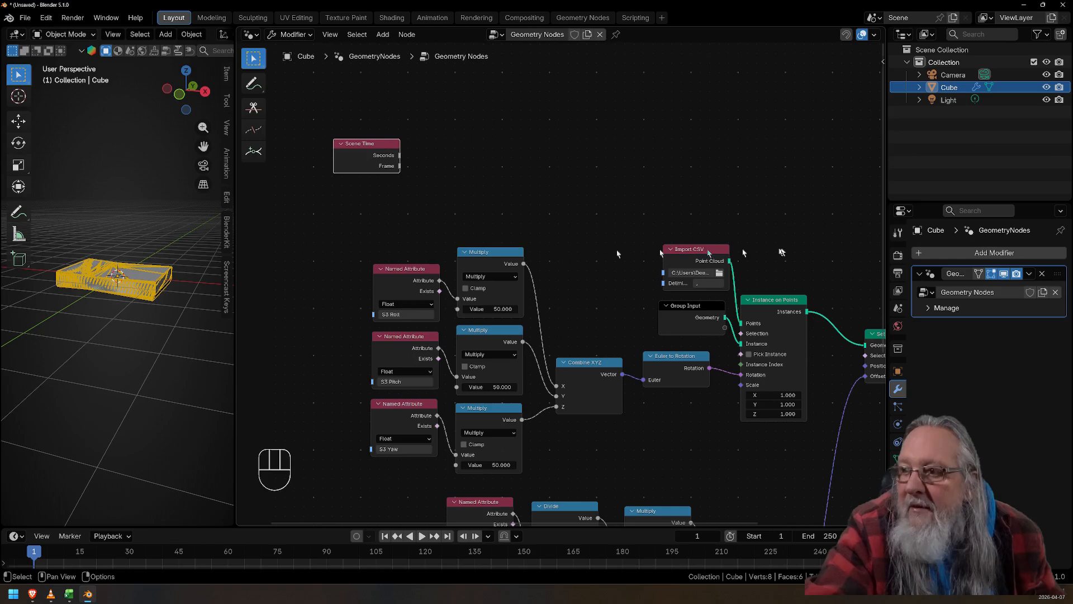
click(899, 274)
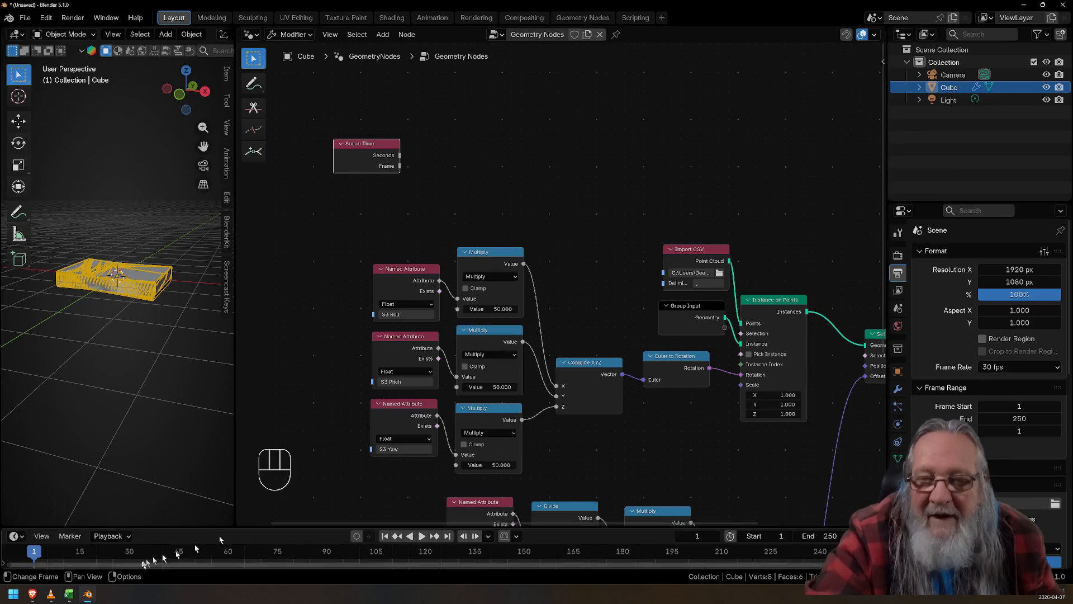
click(70, 593)
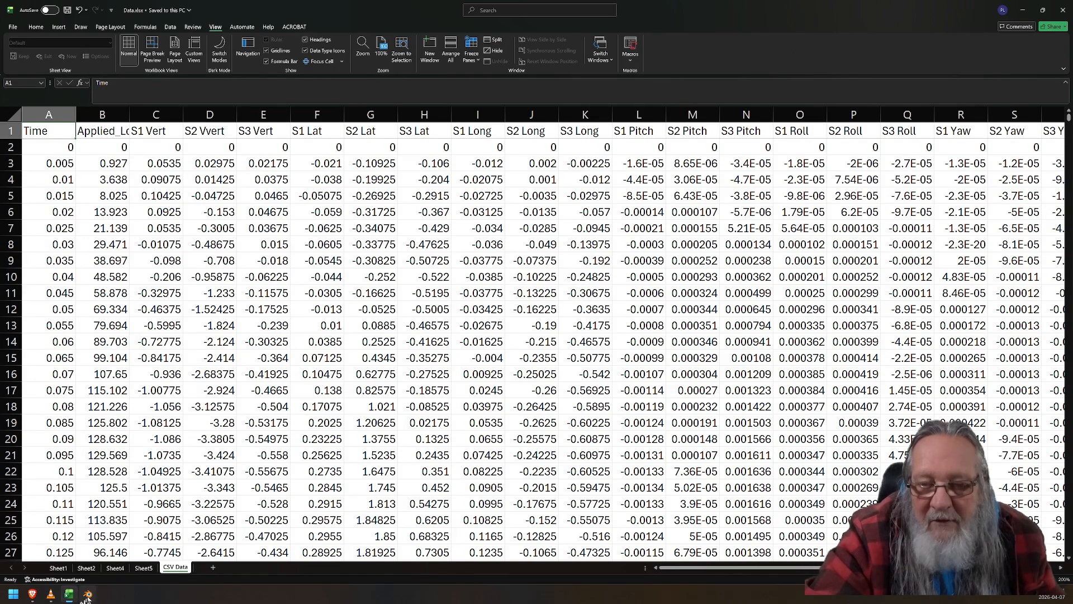
mouse_move(88, 595)
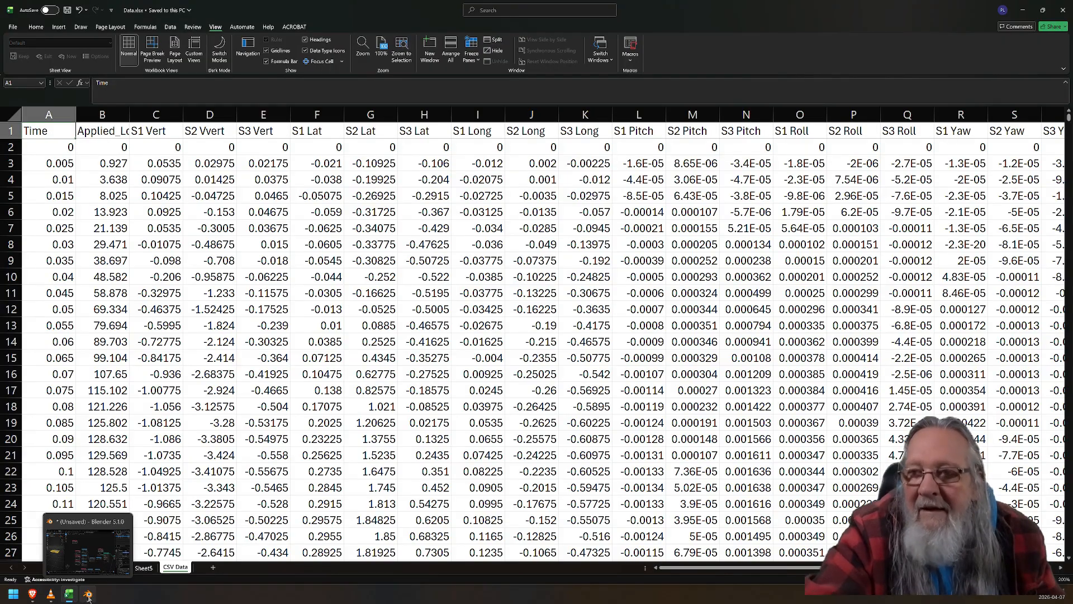
click(88, 596)
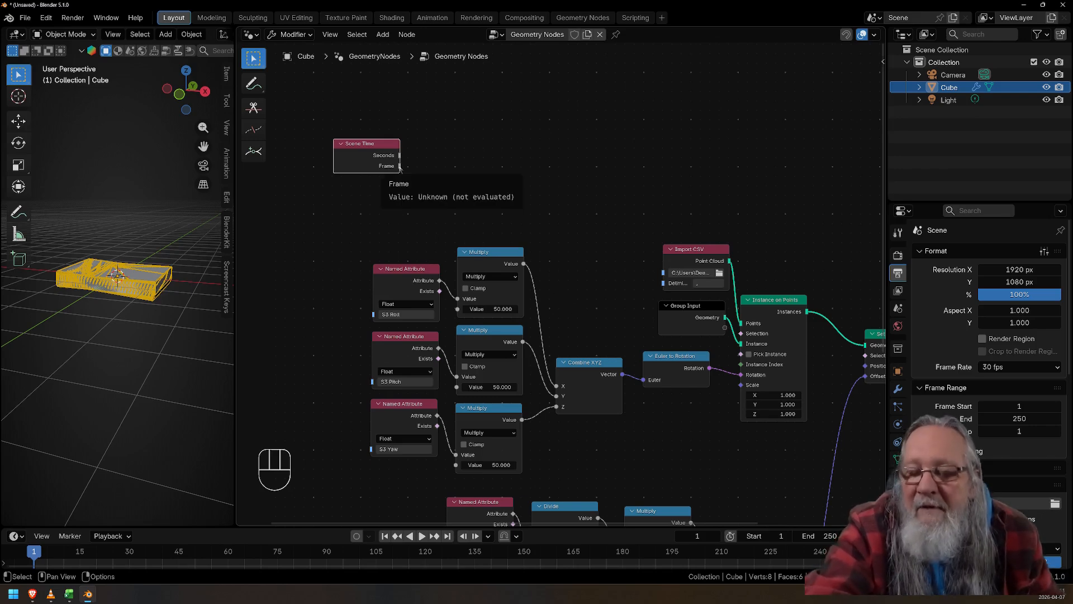
Add a Math node beside the Scene Time node
click(423, 170)
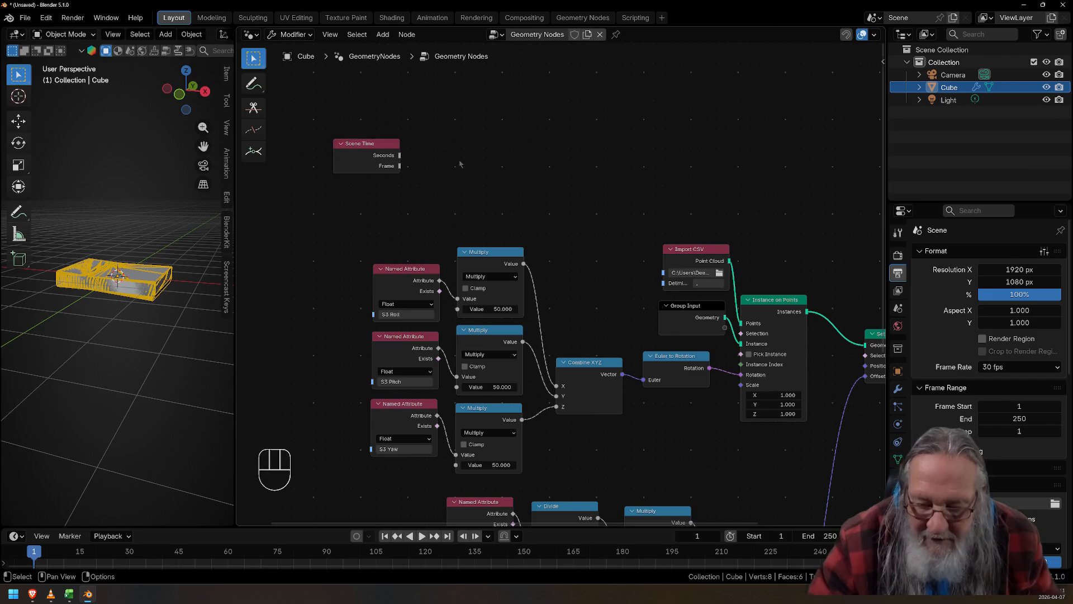
key(shift+a)
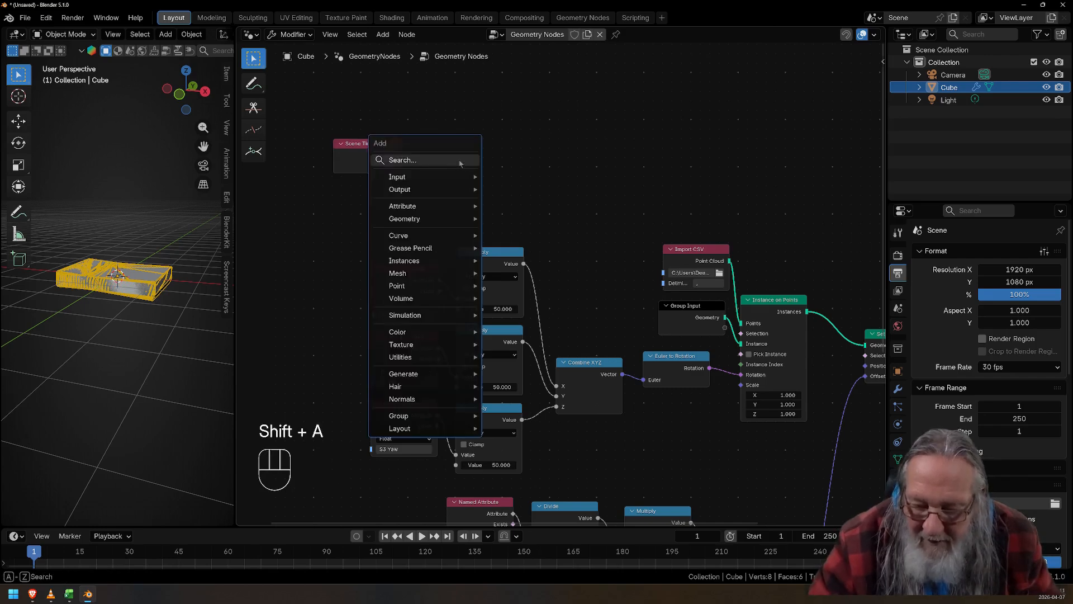
text(ma)
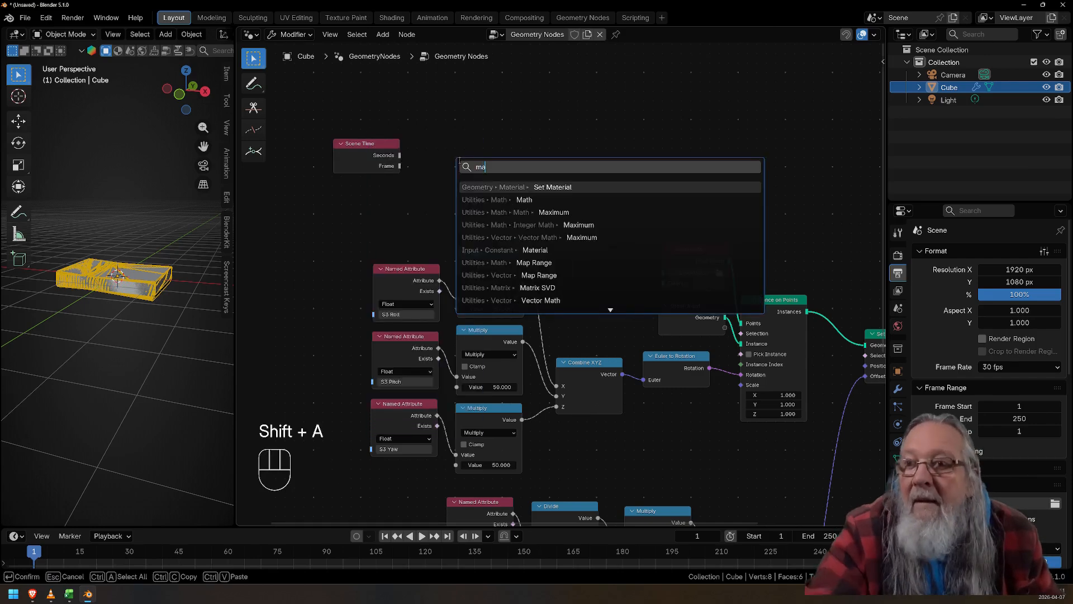
text(t)
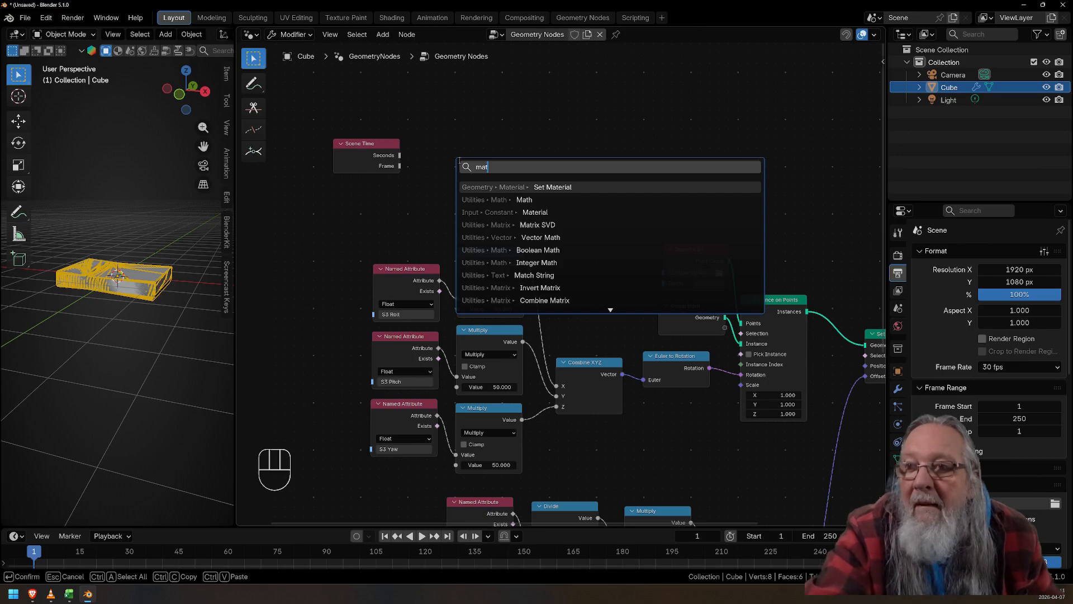
click(489, 199)
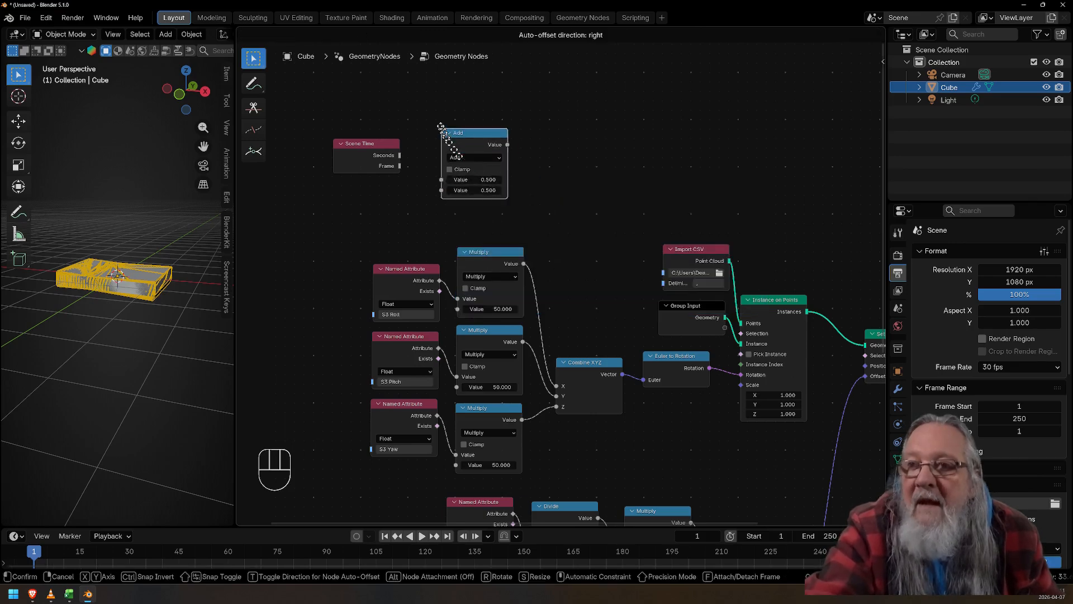
click(446, 132)
Set the new Math node to Subtract 1 and connect Scene Time's Frame output to its first value
click(473, 145)
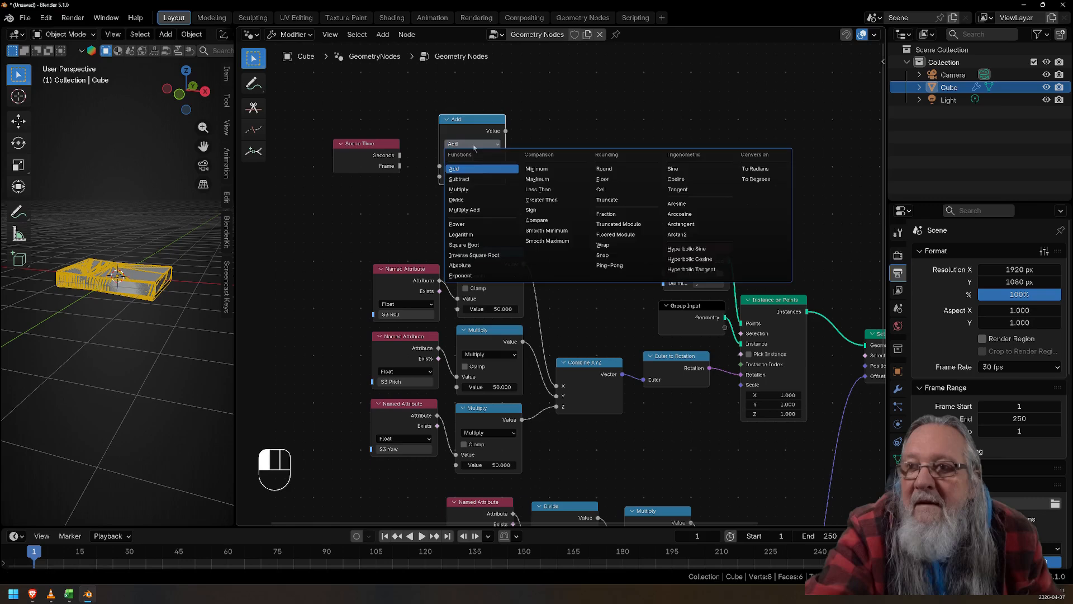
click(472, 179)
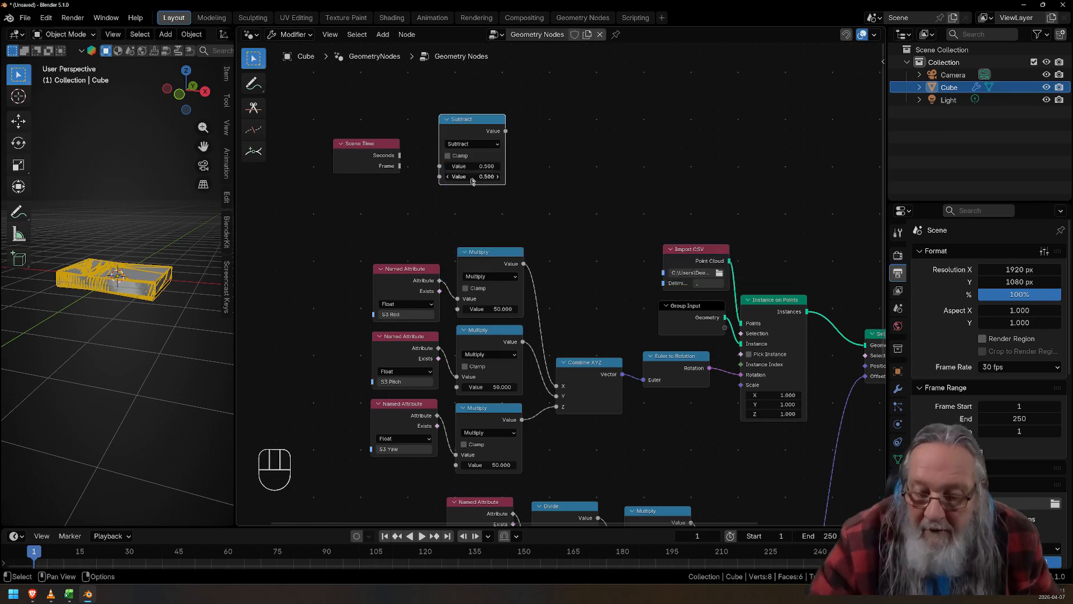
click(472, 177)
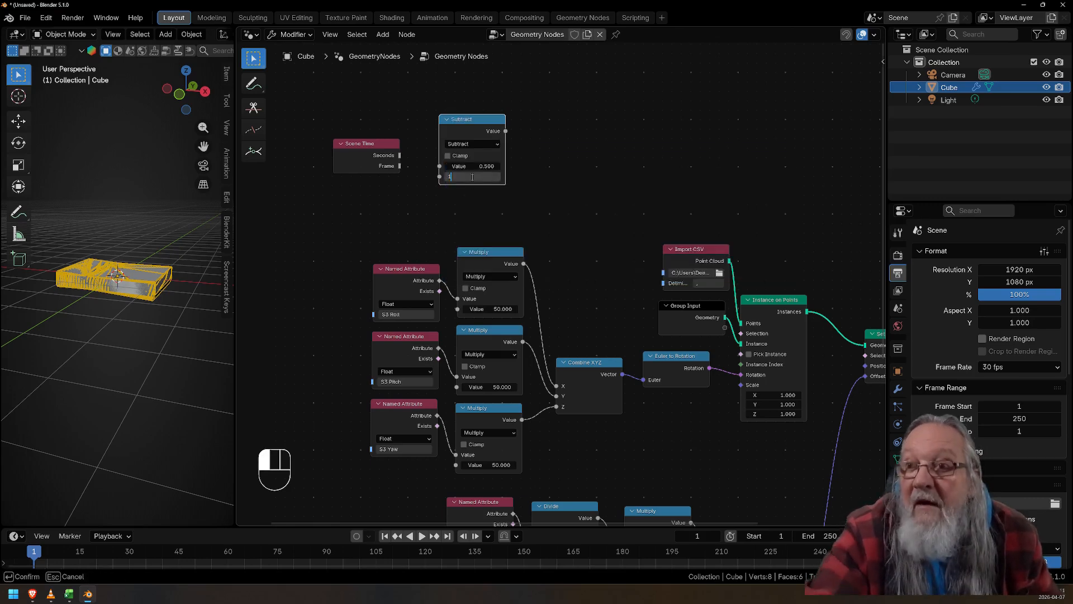
key(Return)
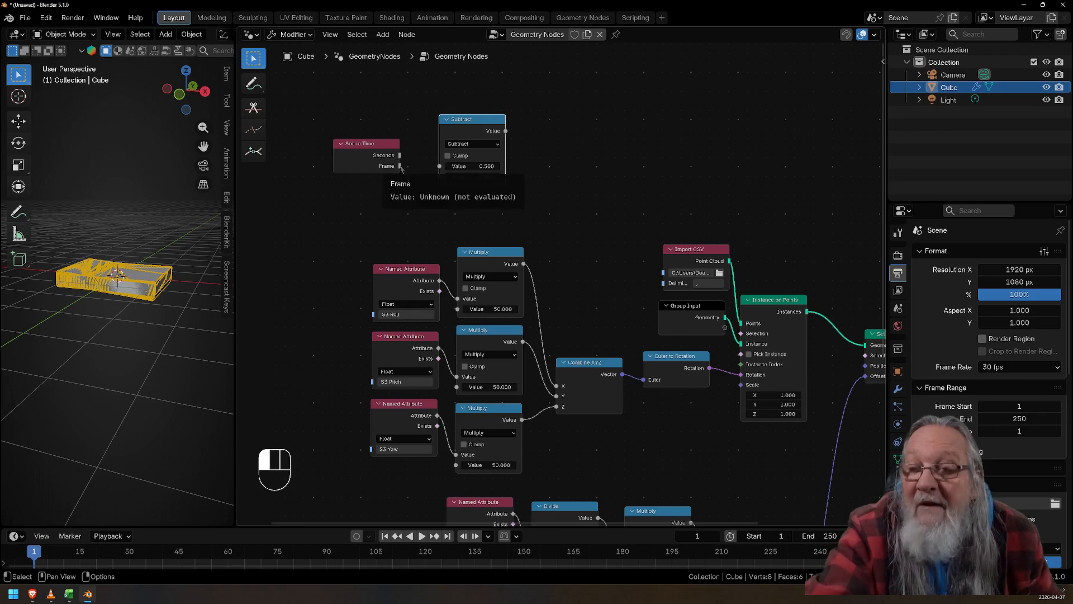
drag(399, 166, 439, 167)
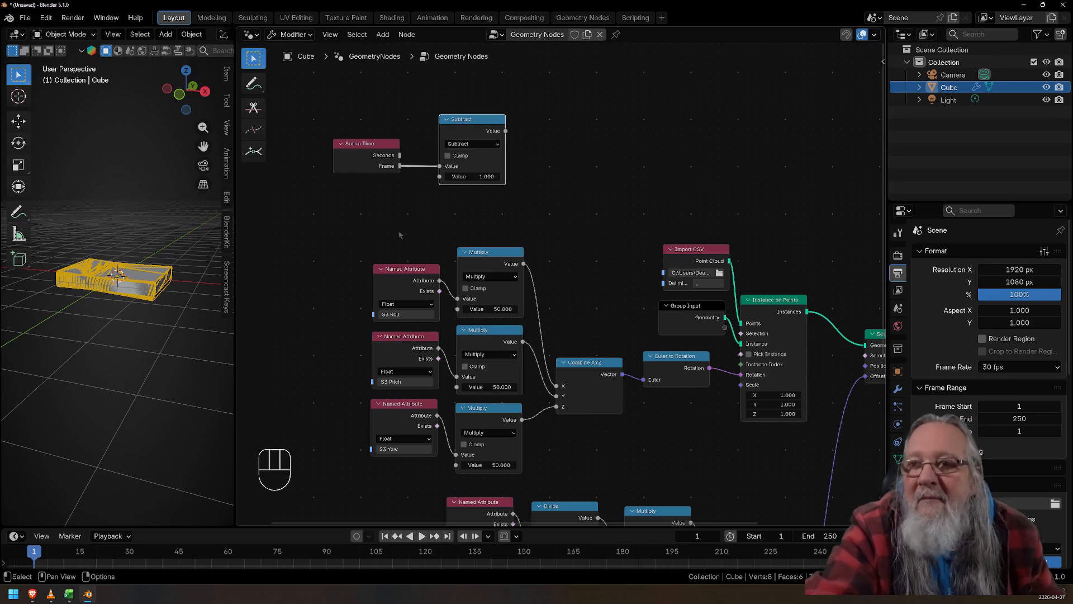
Add an Index node directly below the Subtract node
click(359, 231)
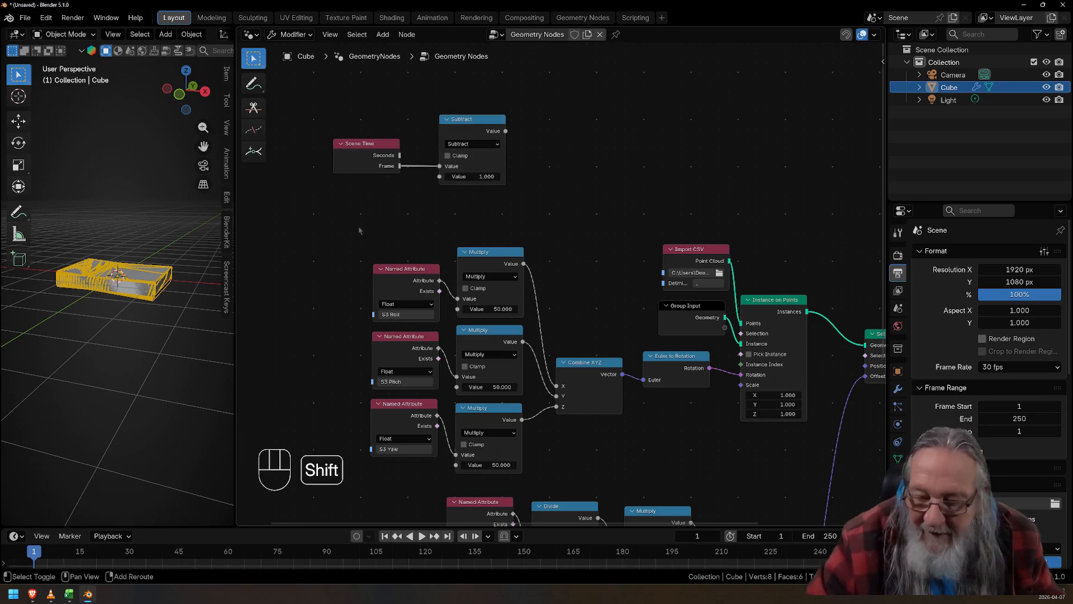
key(shift+a)
text(in)
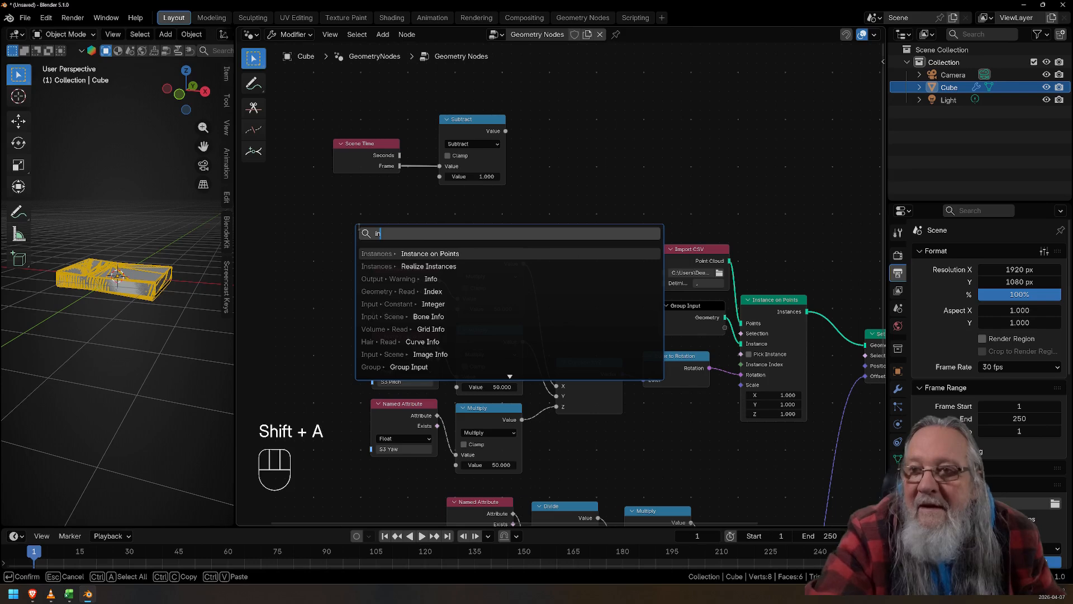
click(382, 291)
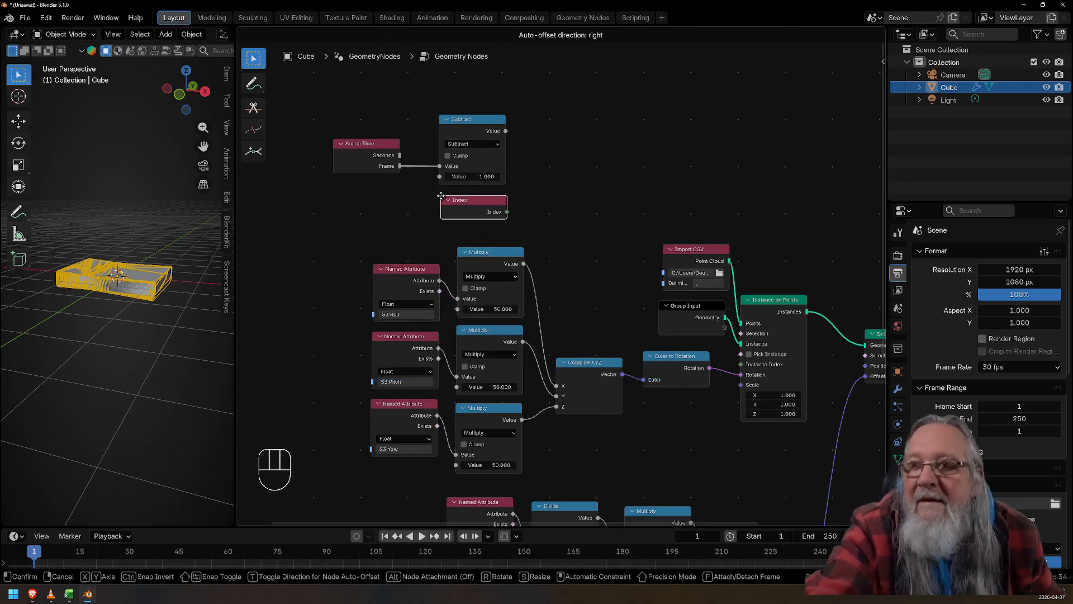
click(441, 195)
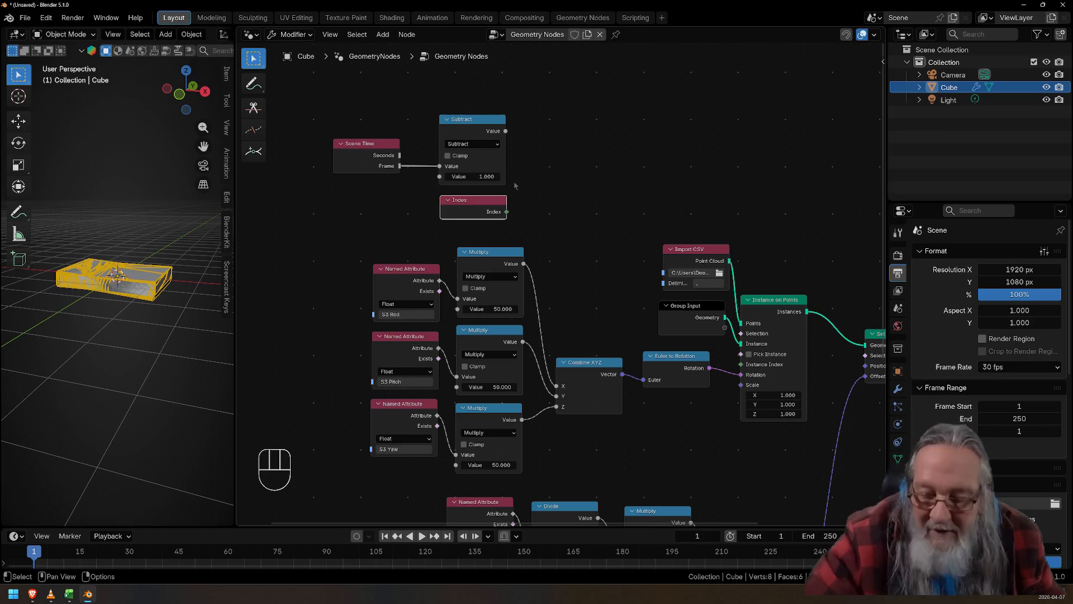
Add a Compare node from the Math utilities beside the Subtract and Index nodes
click(570, 170)
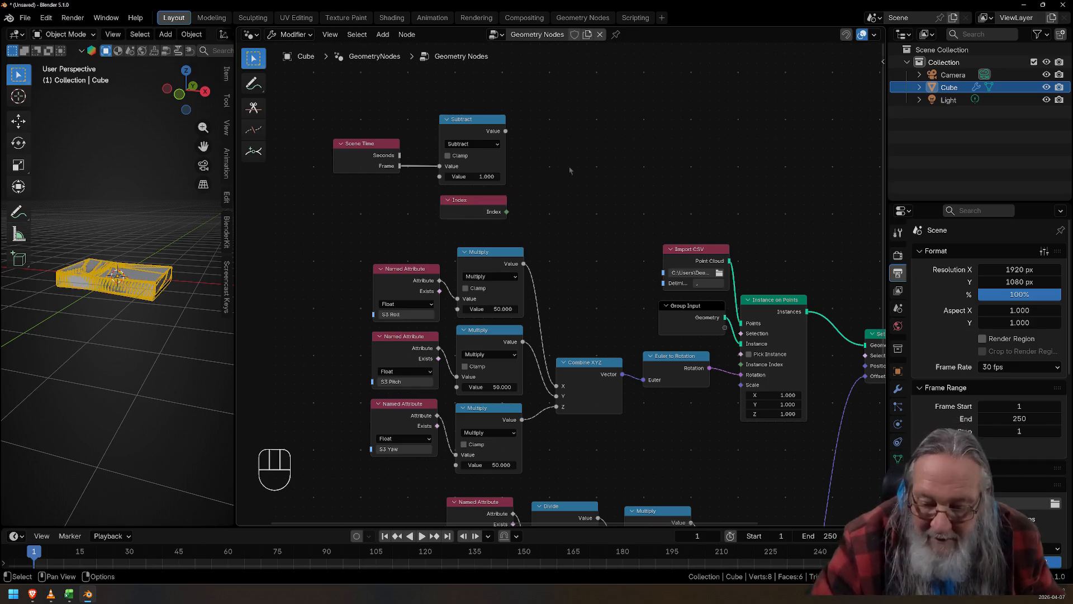
key(shift)
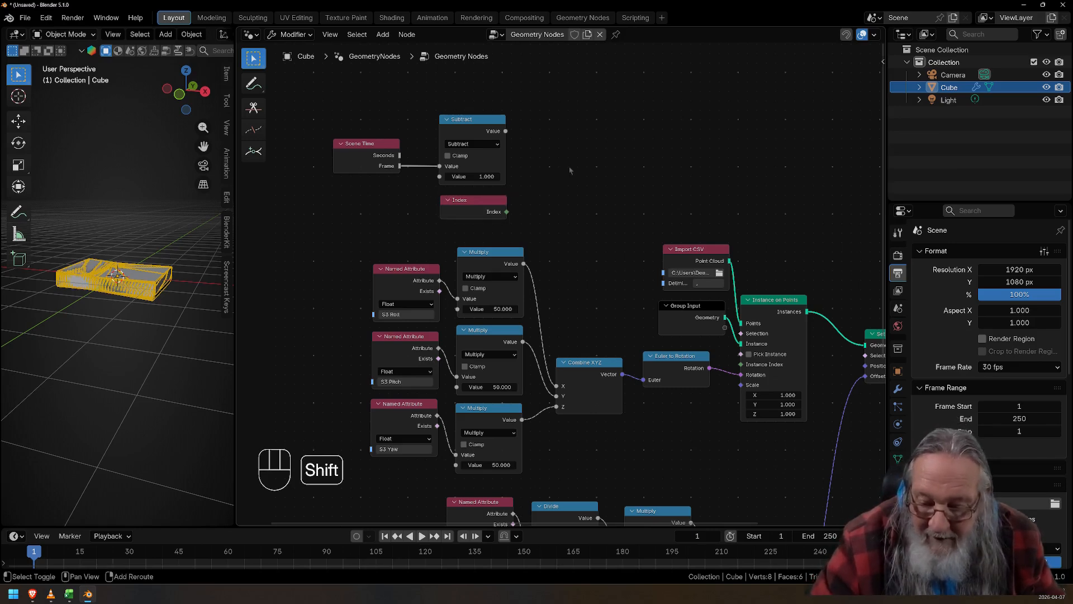
key(shift+a)
text(c)
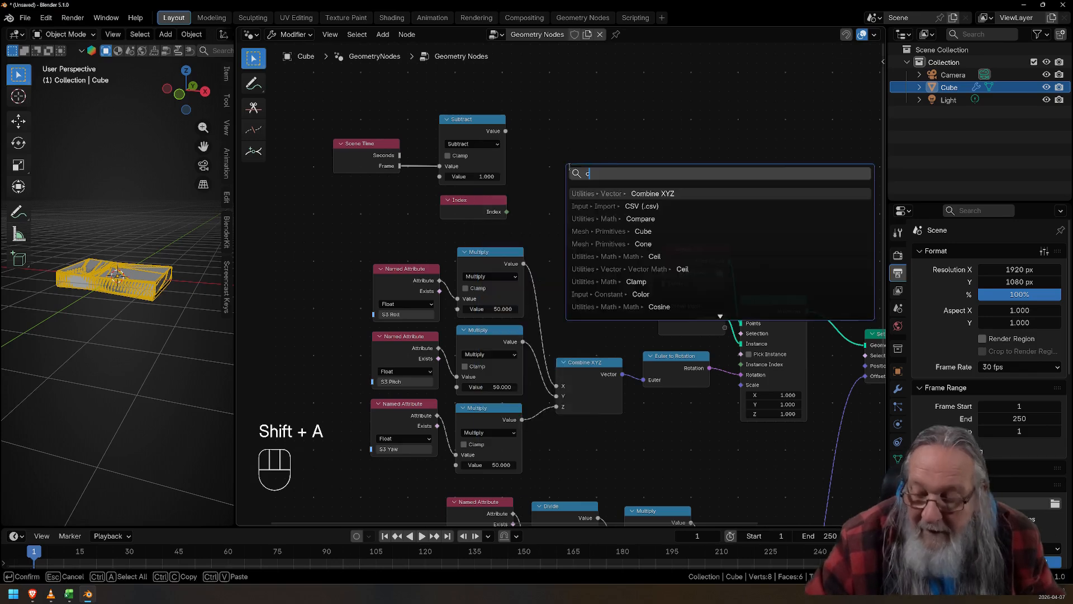
text(om)
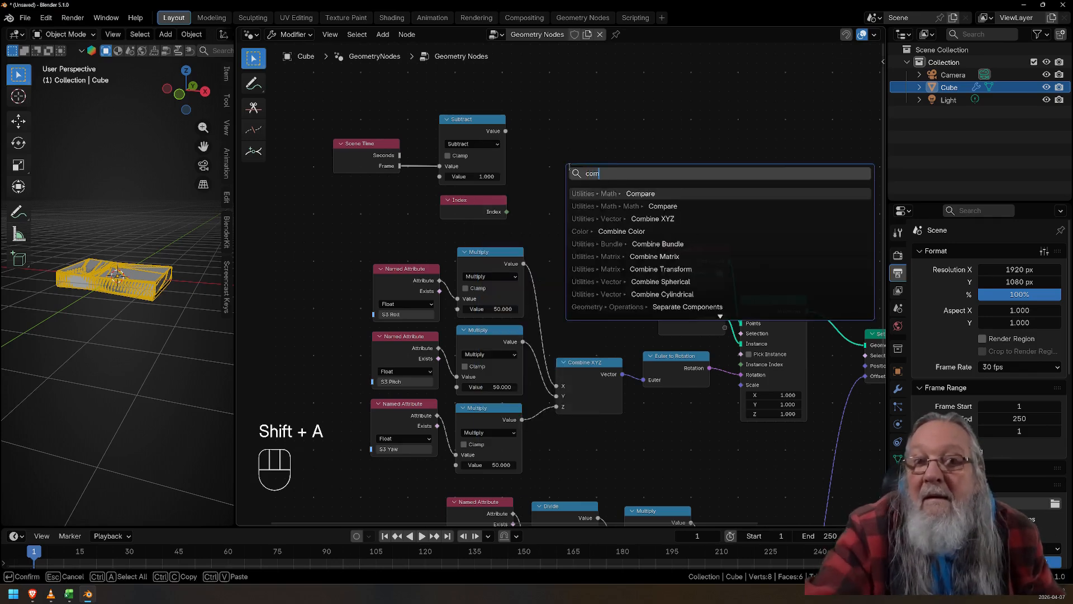
text(p)
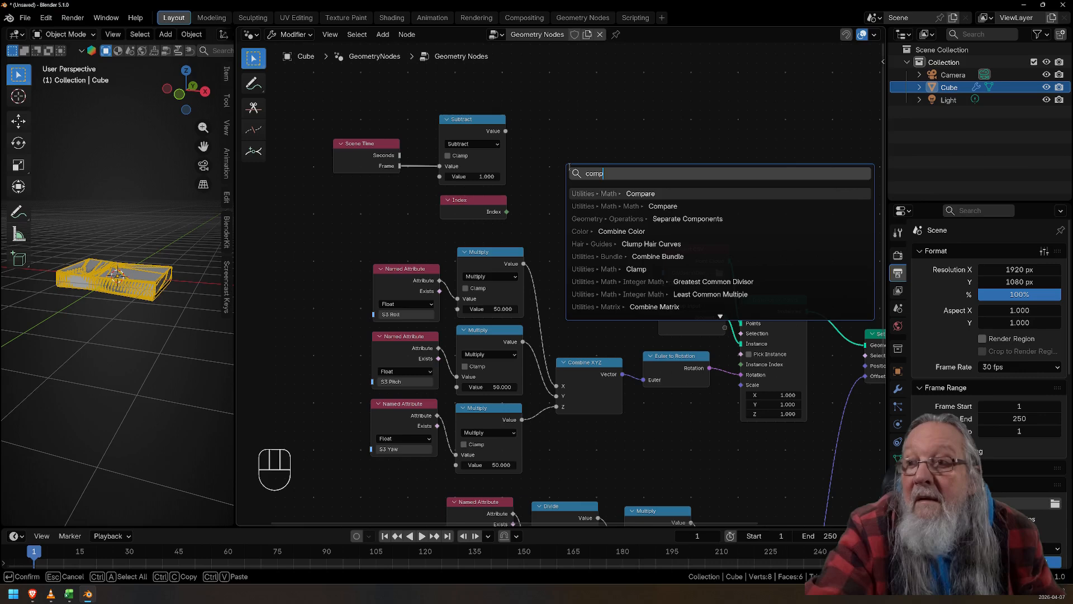
click(581, 193)
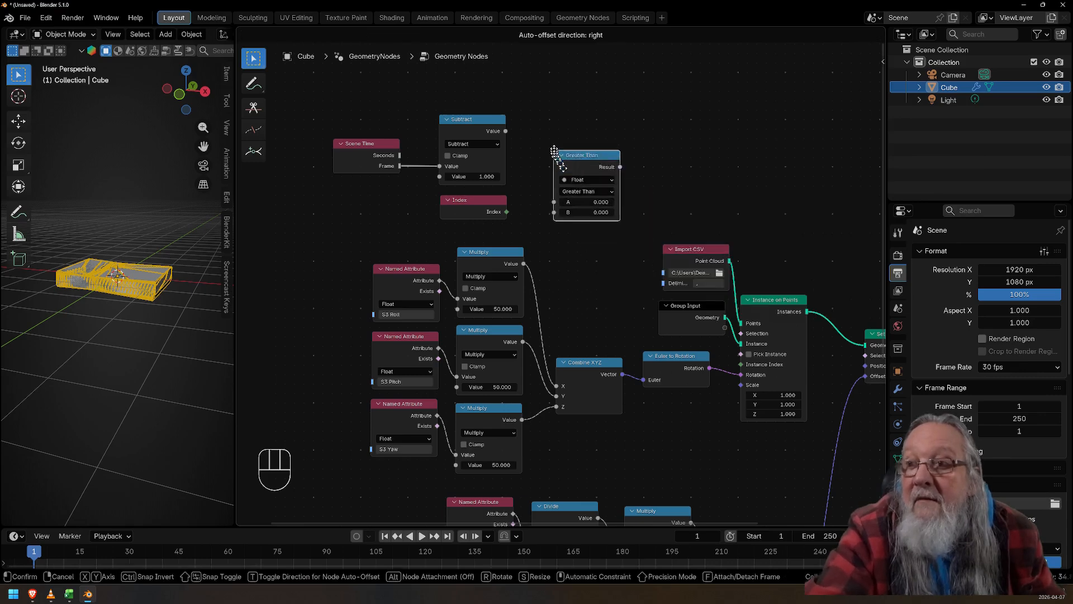
click(553, 148)
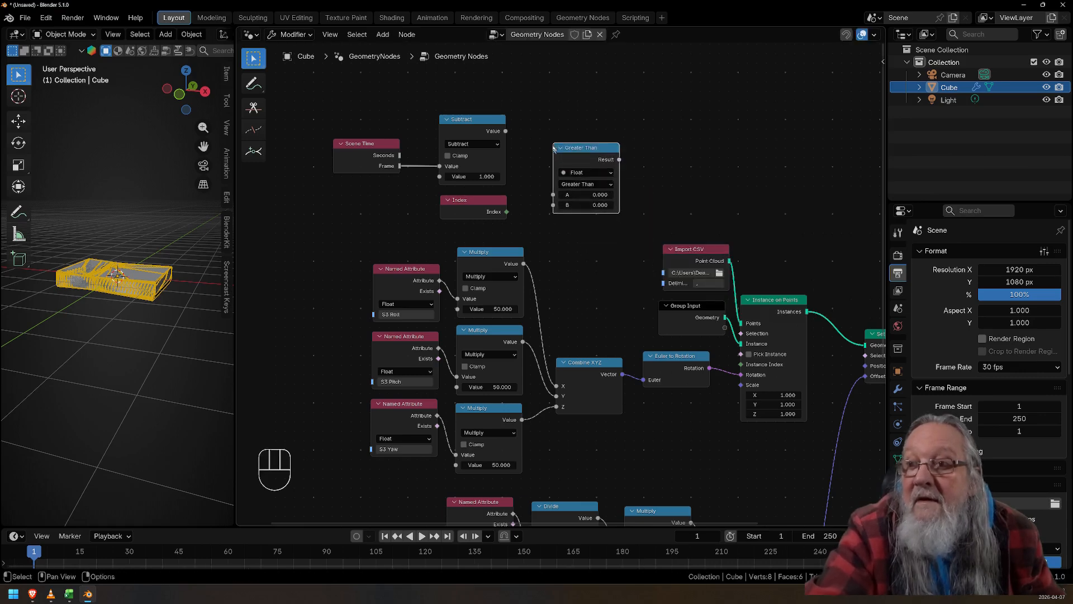
Set the Compare node to Equal and wire Subtract's Value to A, Index to B, and its Result to Instance on Points' Selection
click(573, 185)
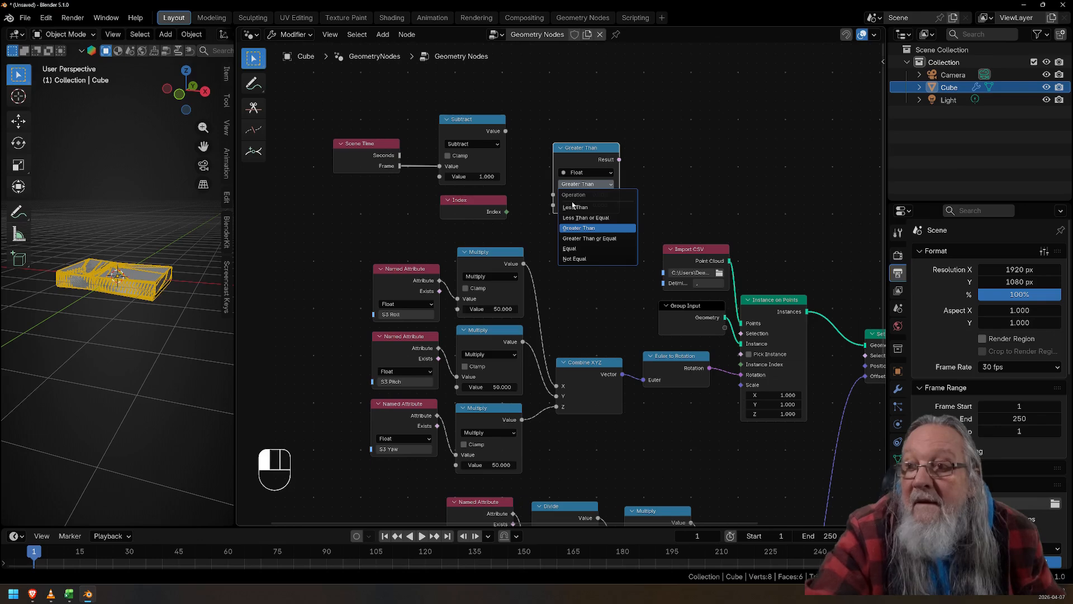
click(579, 250)
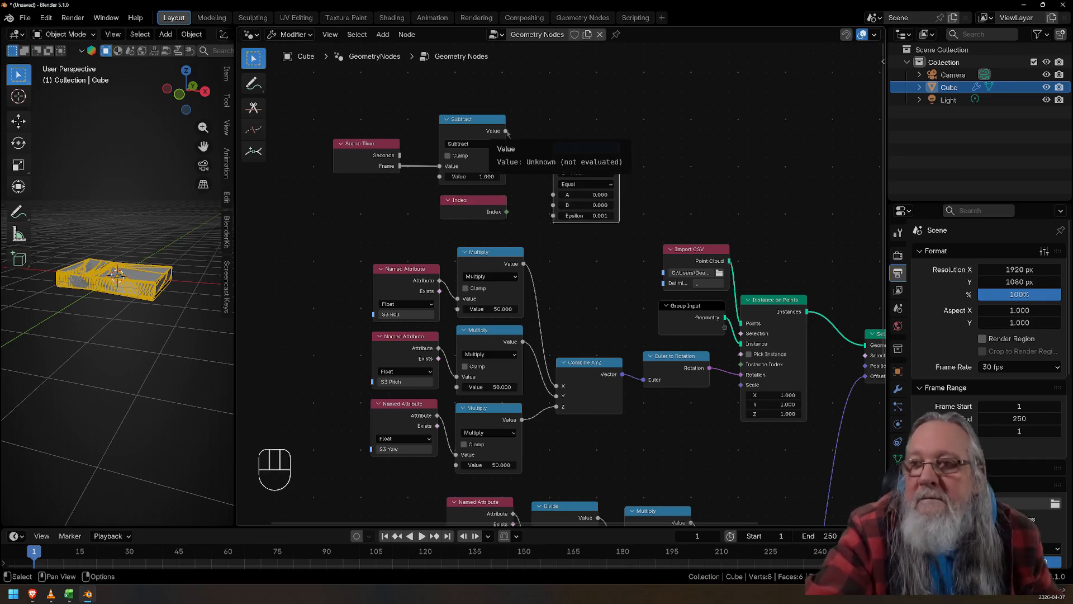
drag(506, 131, 510, 138)
drag(526, 178, 547, 210)
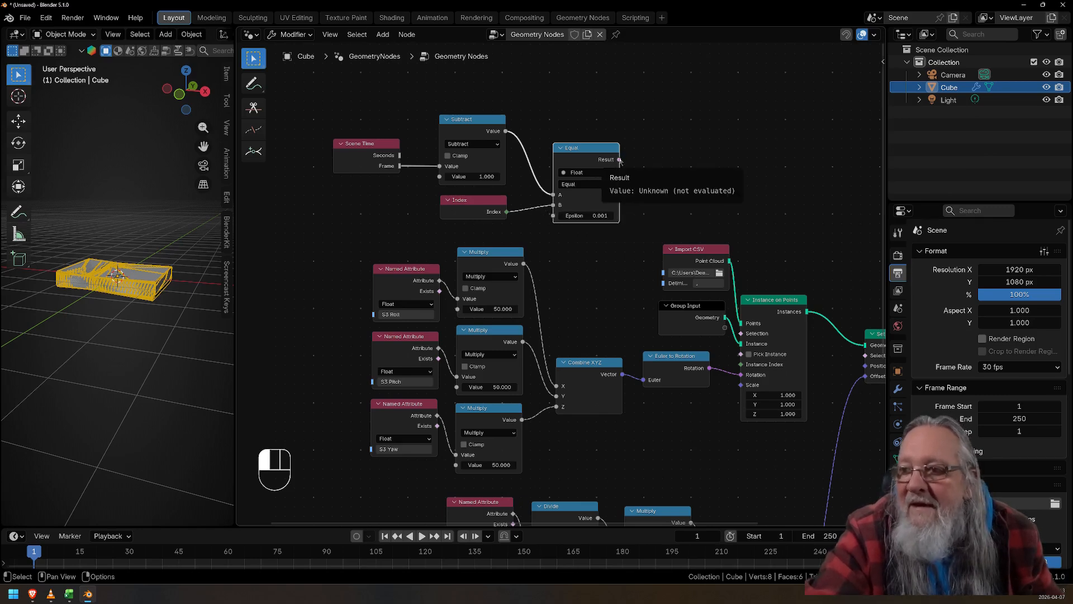
drag(620, 160, 736, 334)
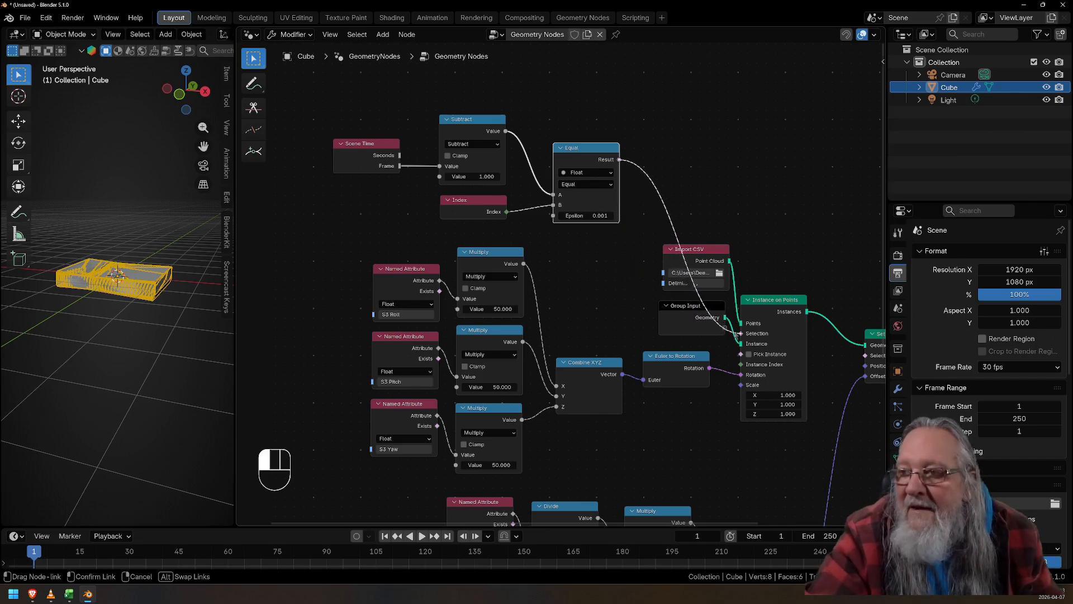
drag(736, 334, 739, 334)
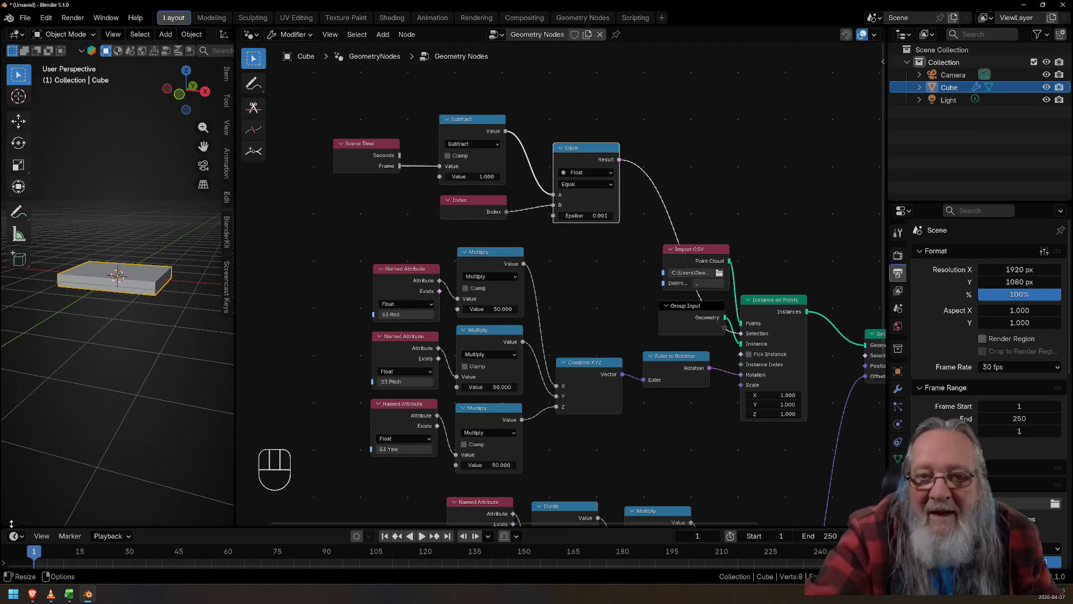
Scrub through the timeline and play the animation briefly to check the box's motion
drag(33, 554, 523, 554)
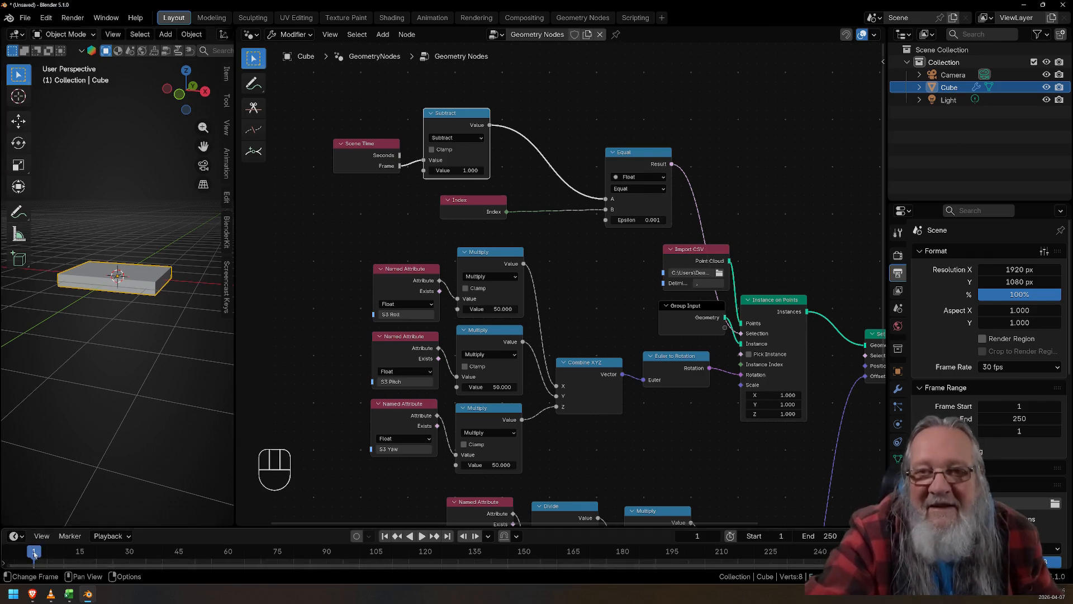
drag(34, 553, 331, 548)
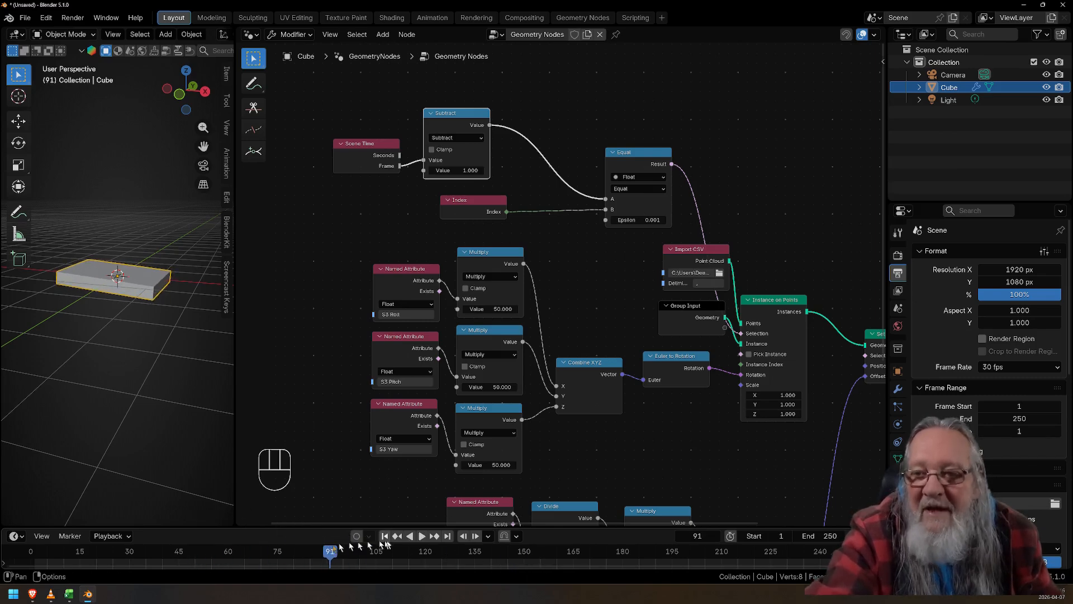
click(422, 538)
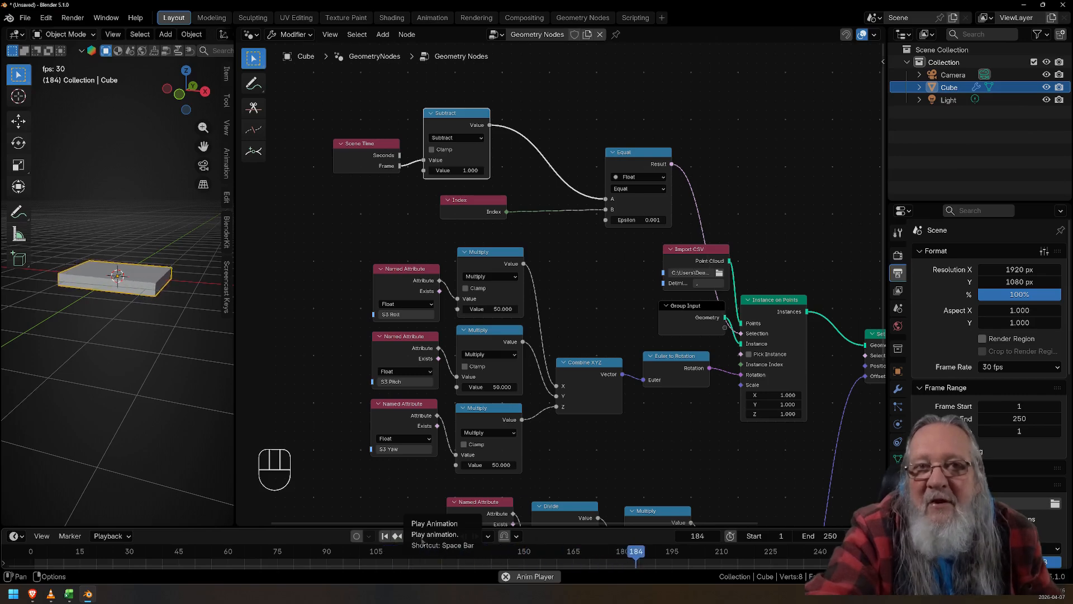
click(421, 535)
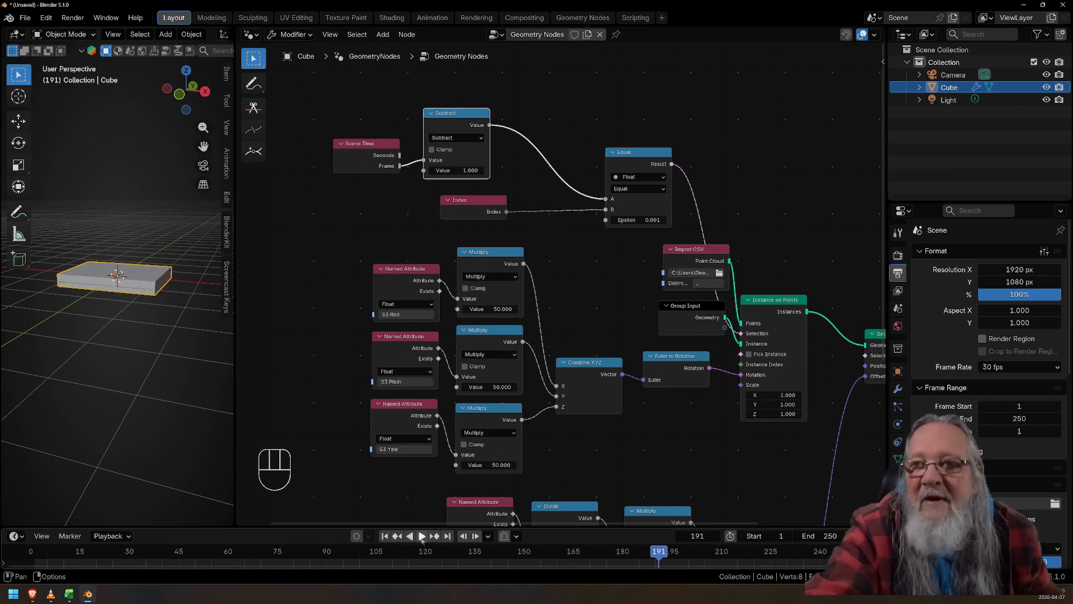
Insert a Math node into the link between the Subtract node and the Equal node
click(385, 194)
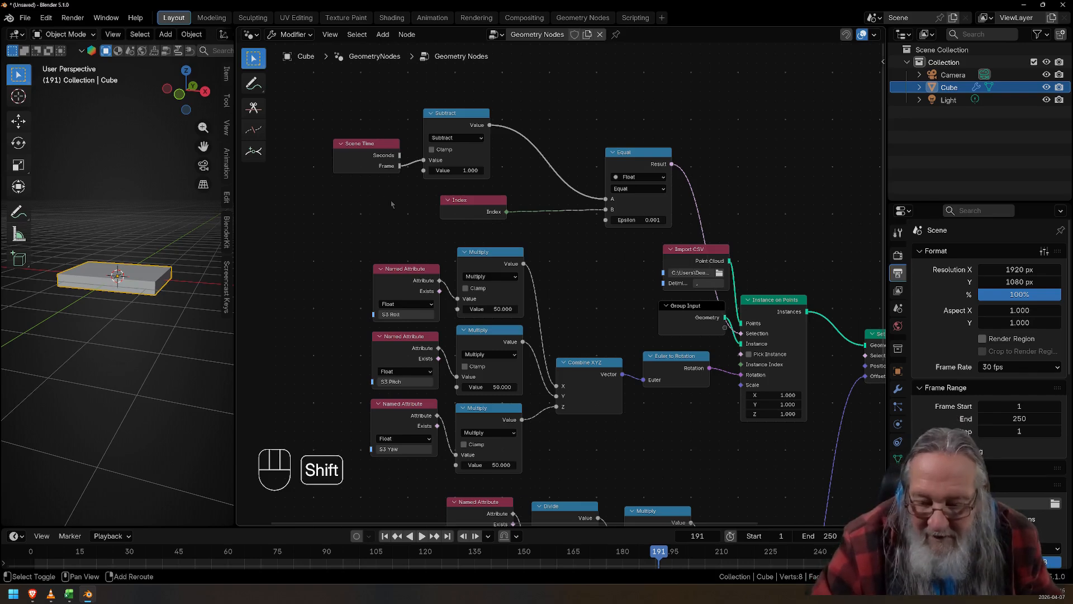
key(shift+a)
text(m)
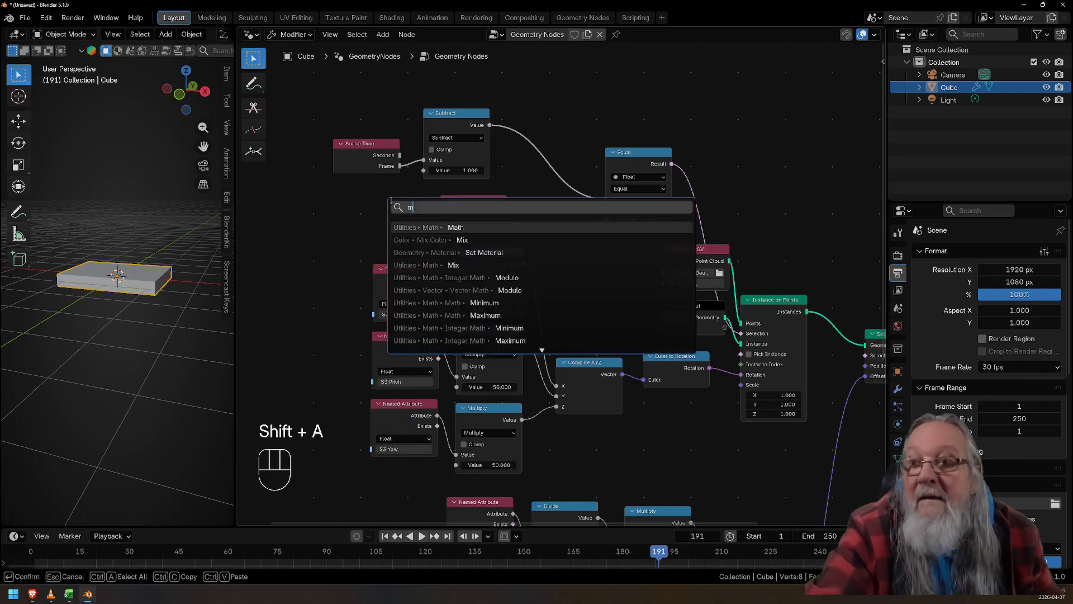
click(420, 228)
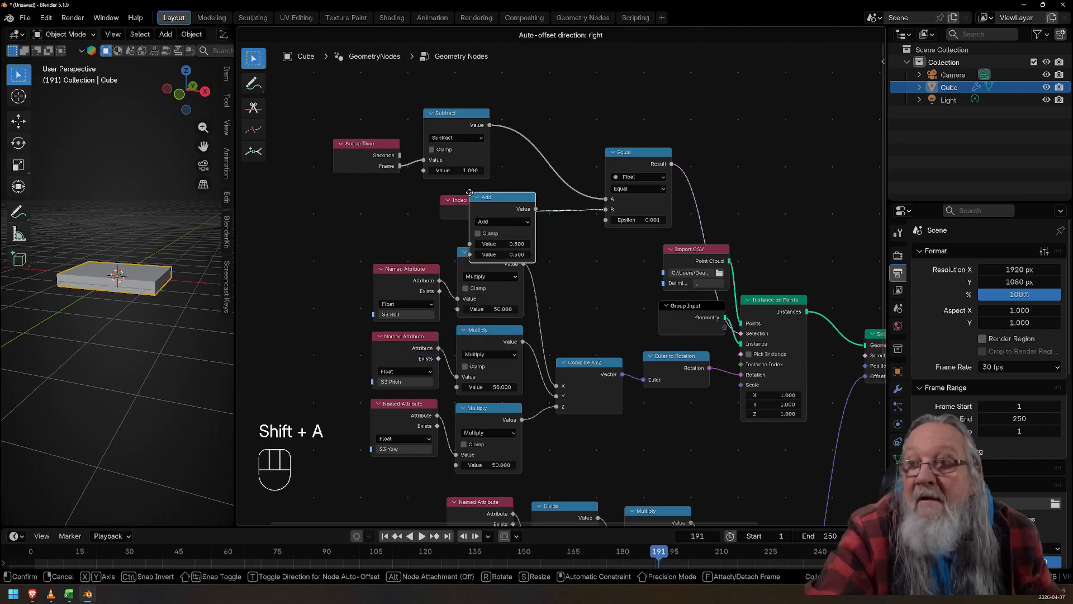
click(512, 123)
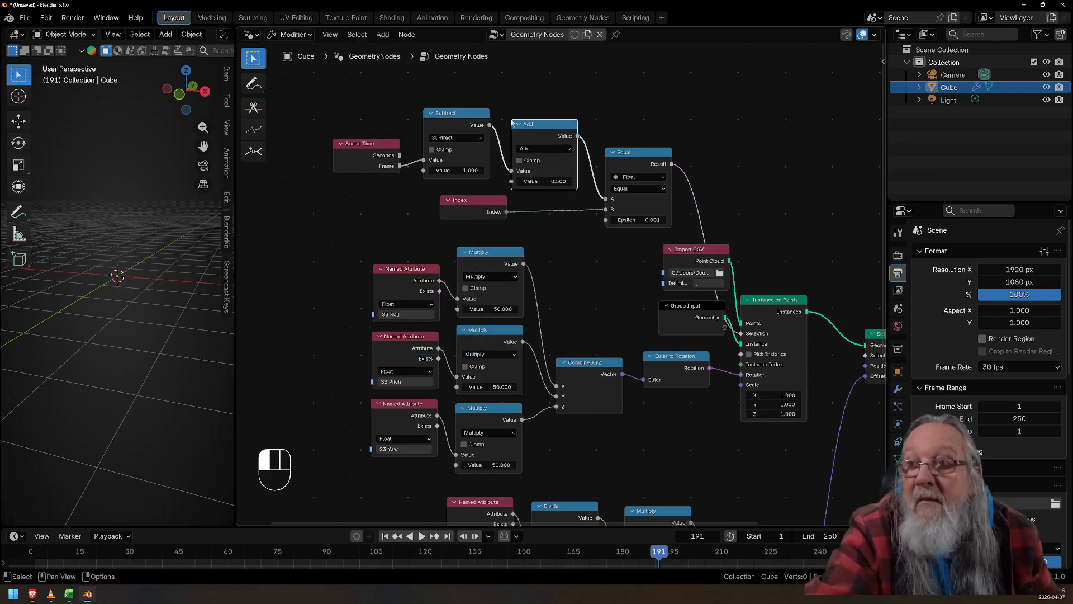
Set the inserted Math node to Multiply with a value of 1 and preview the animation
click(530, 150)
click(531, 194)
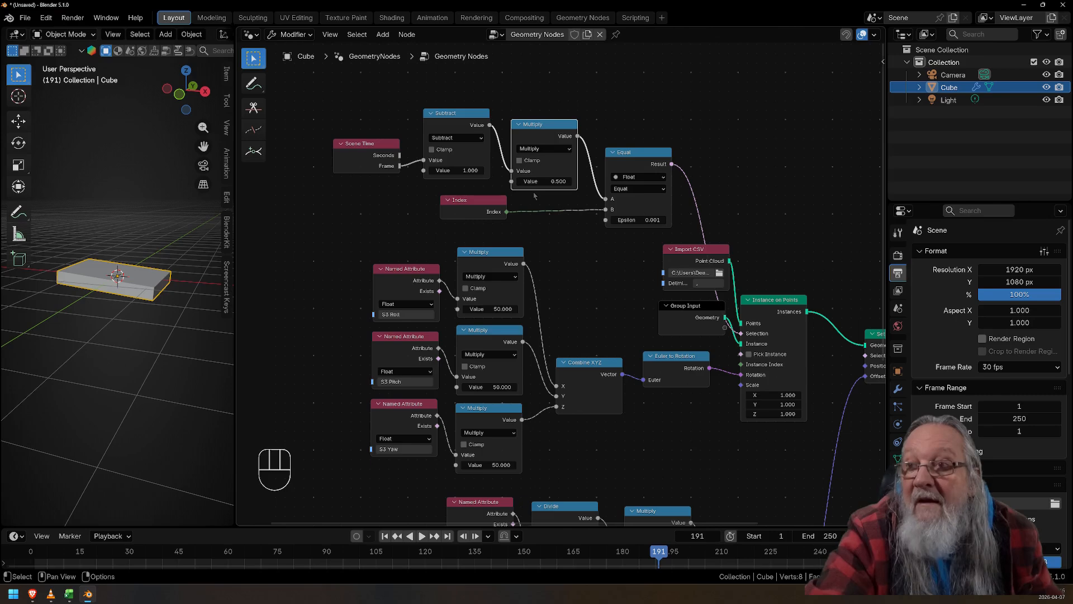
click(539, 183)
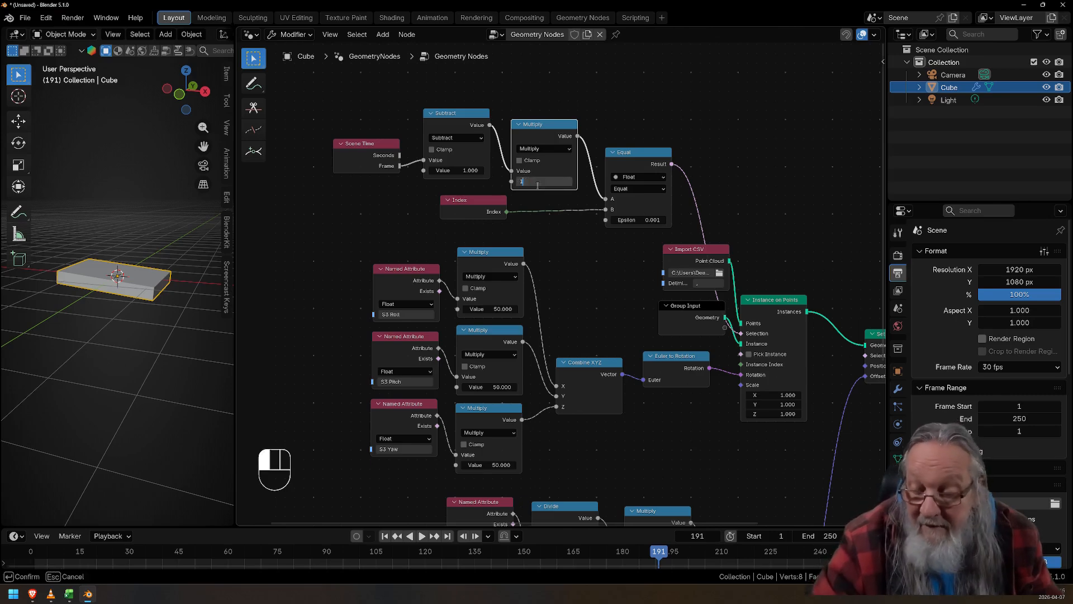
key(Return)
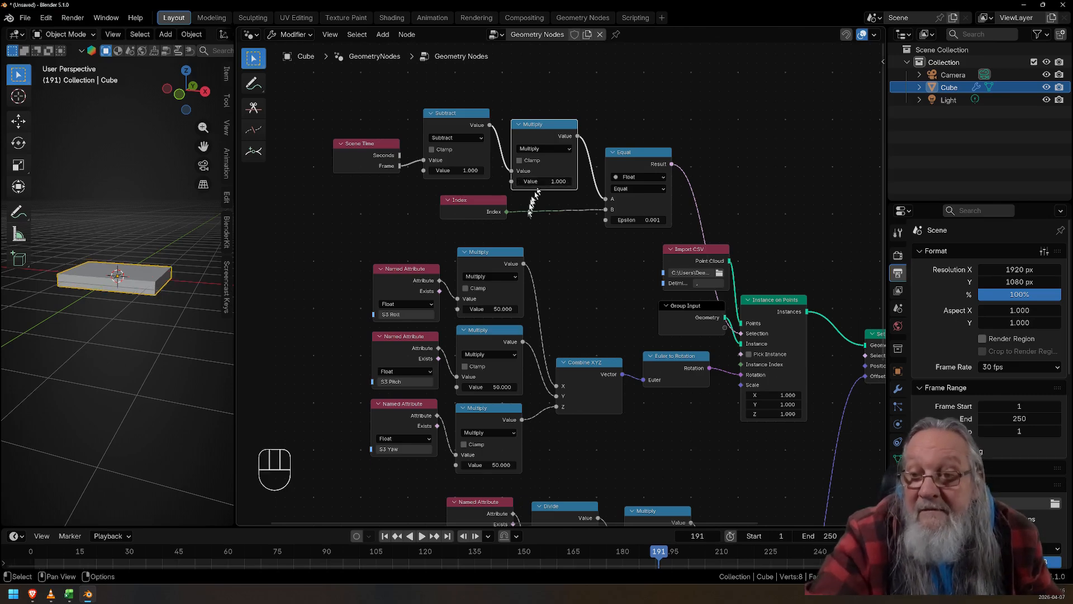
click(419, 537)
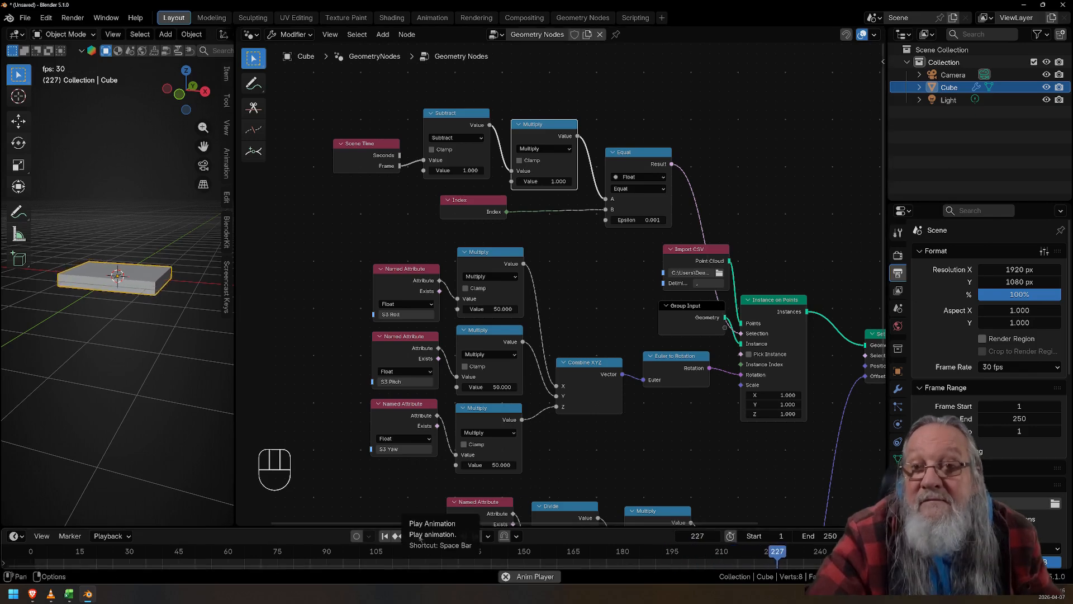
click(420, 537)
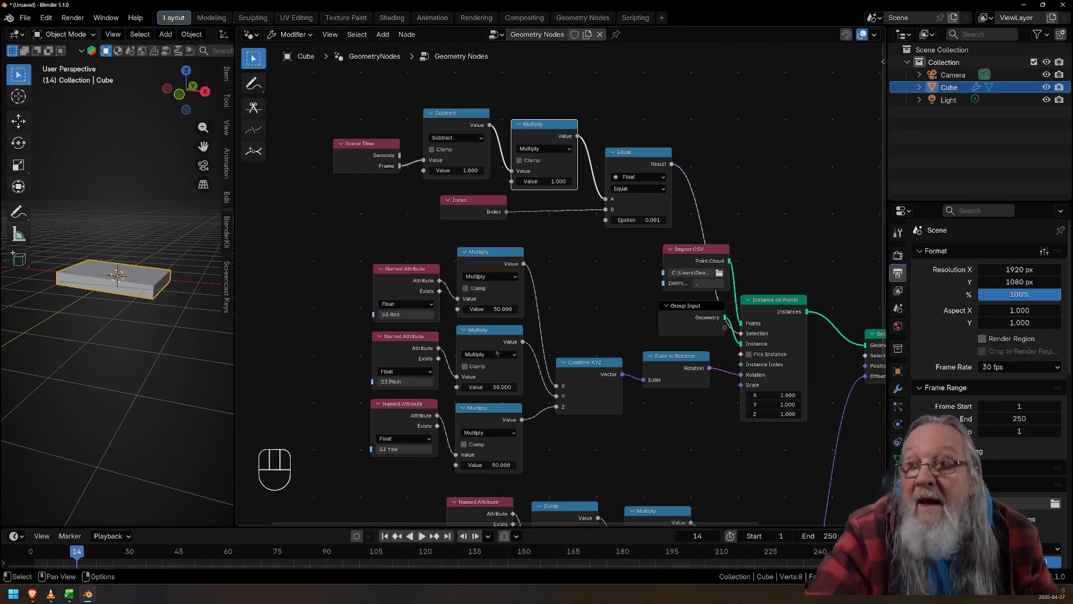
Try a value of 2 in the frame Multiply node and preview the animation
click(552, 181)
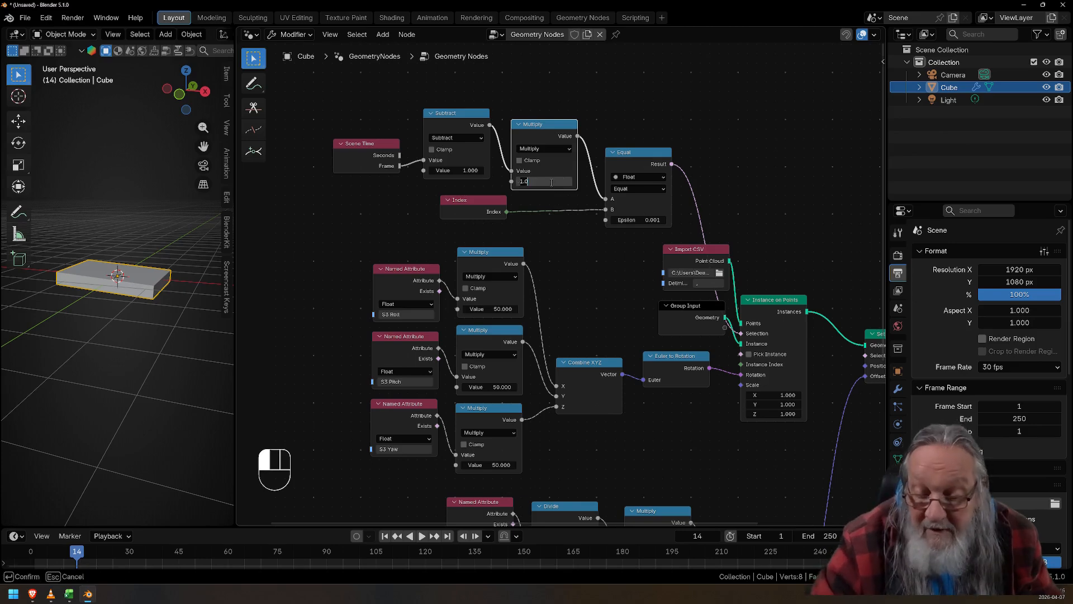
text(2)
key(Return)
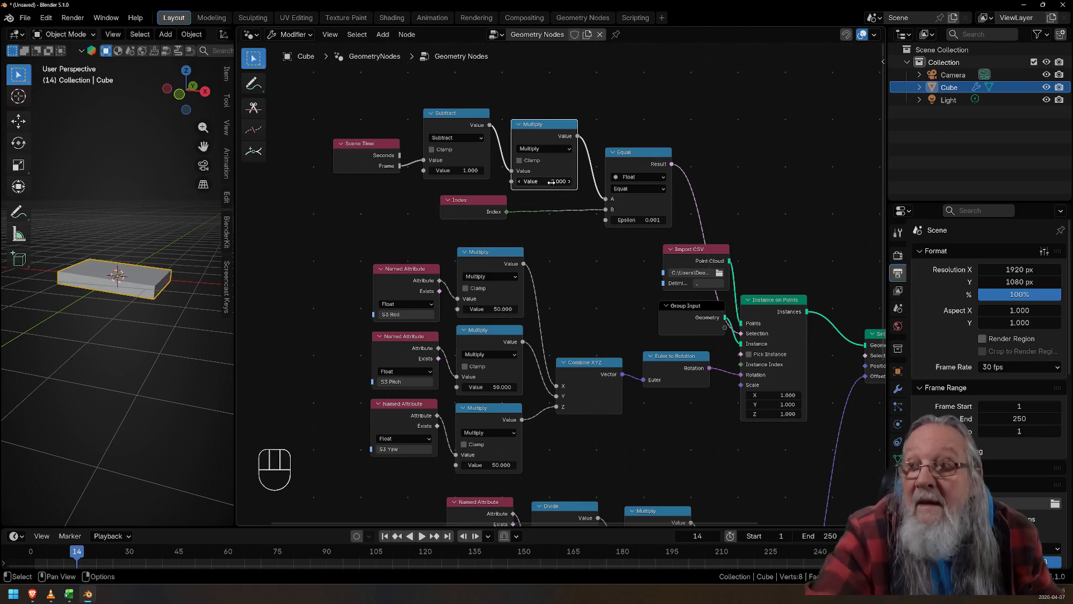
click(421, 537)
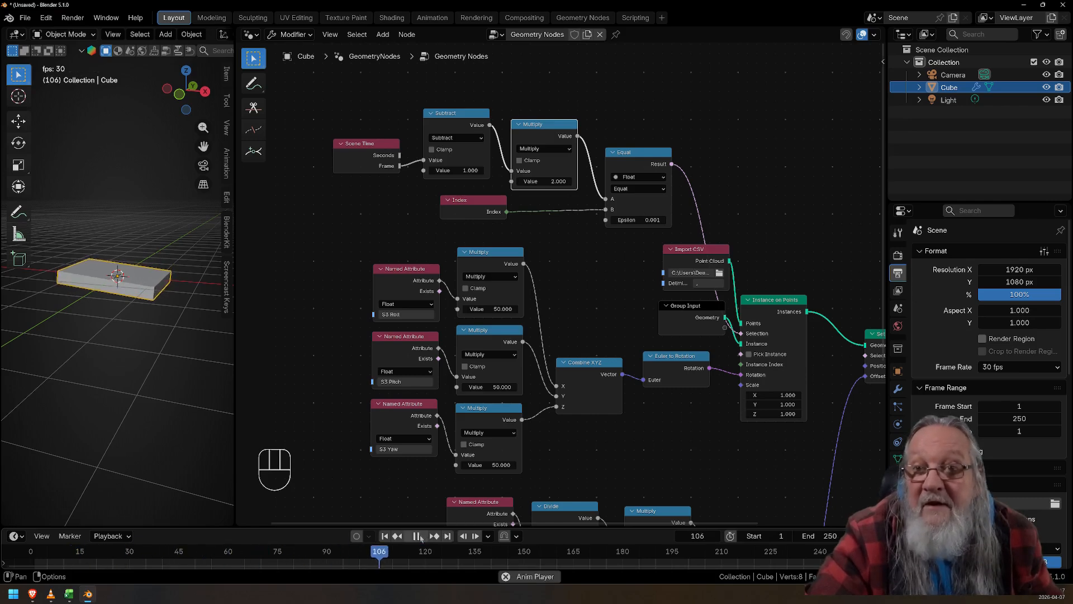
click(420, 537)
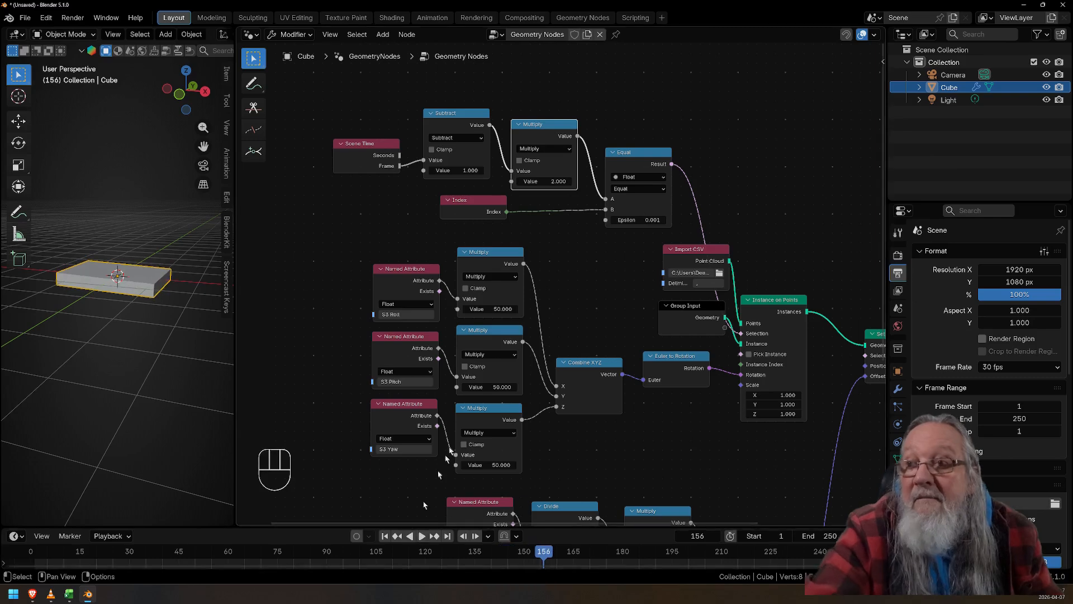
Try a value of 4 in the frame Multiply node and start the animation playback
click(548, 183)
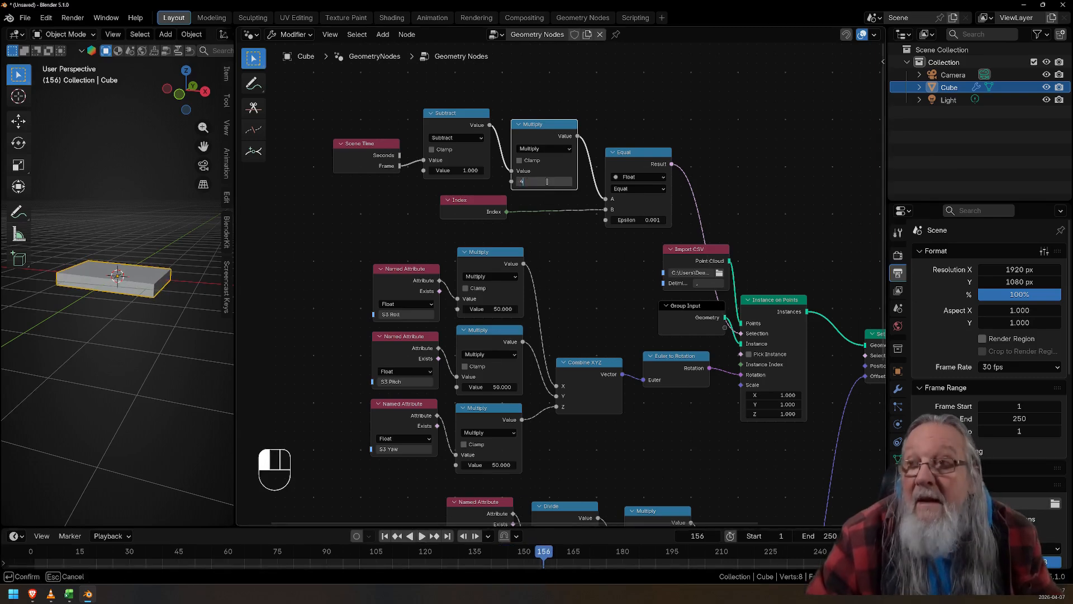
key(Return)
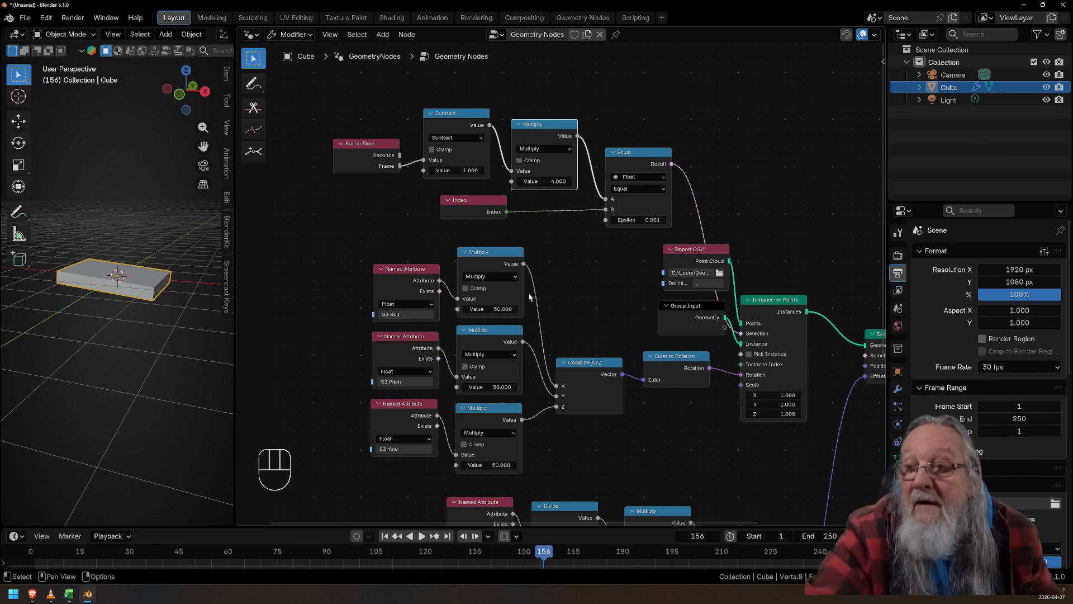
click(422, 536)
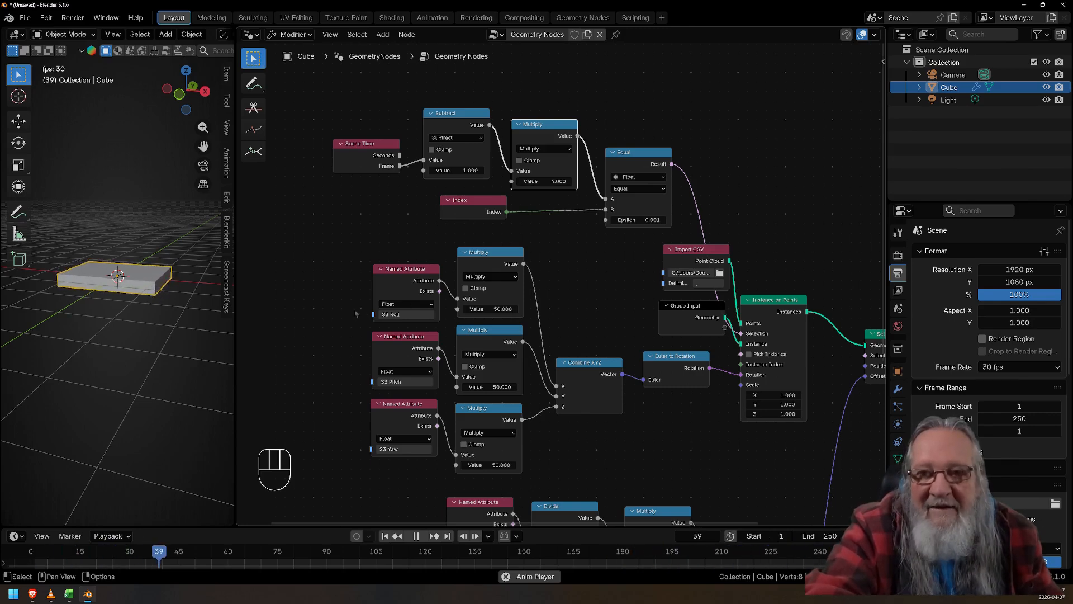
Switch to Excel, examine the last rows of the CSV Data sheet, and return to Blender
click(68, 592)
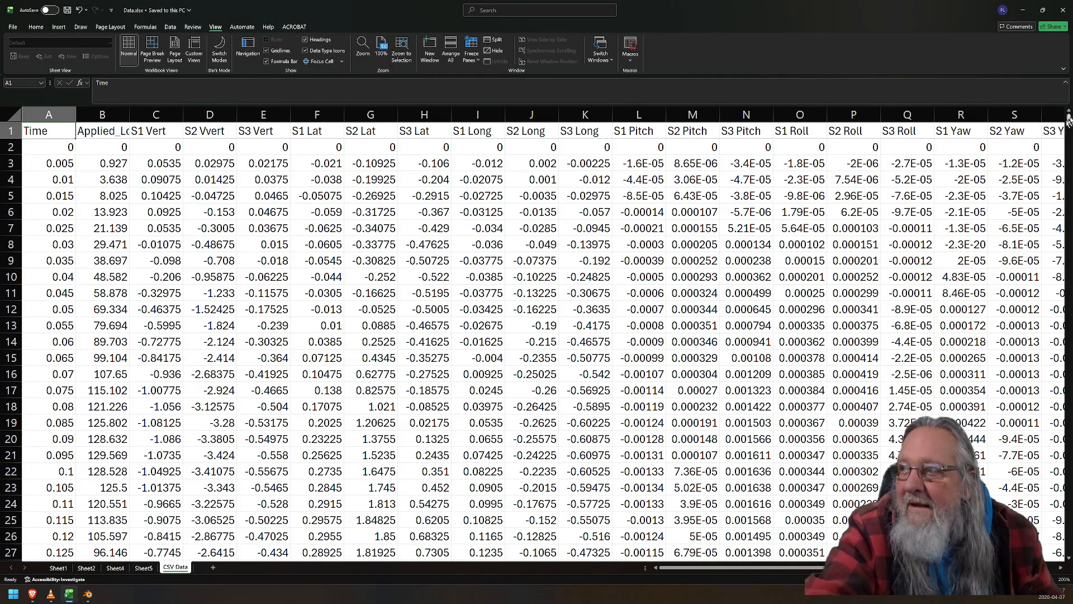
drag(1068, 120, 1066, 576)
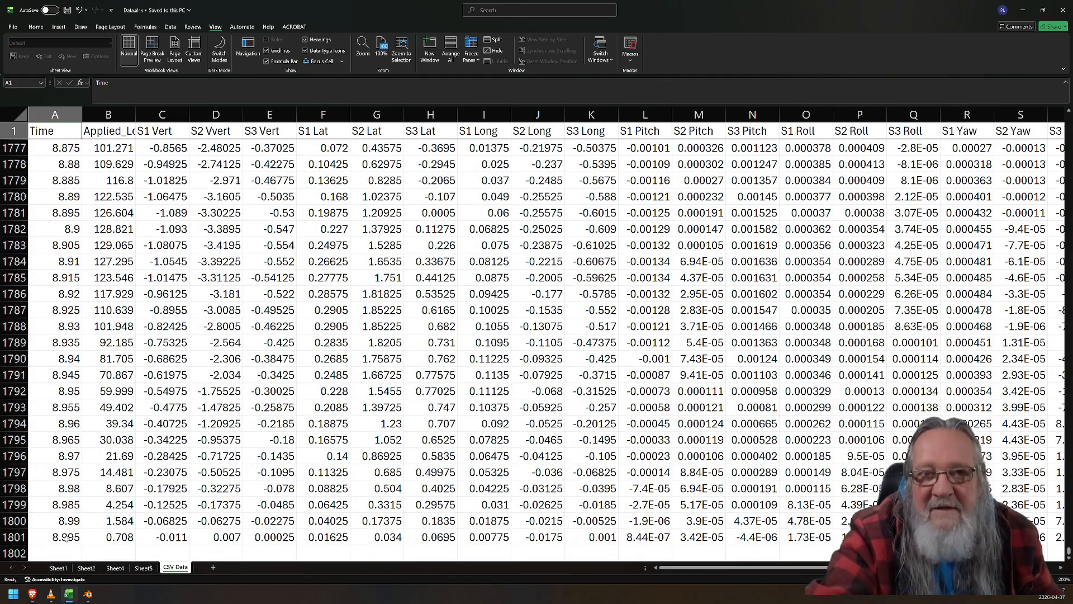
click(88, 594)
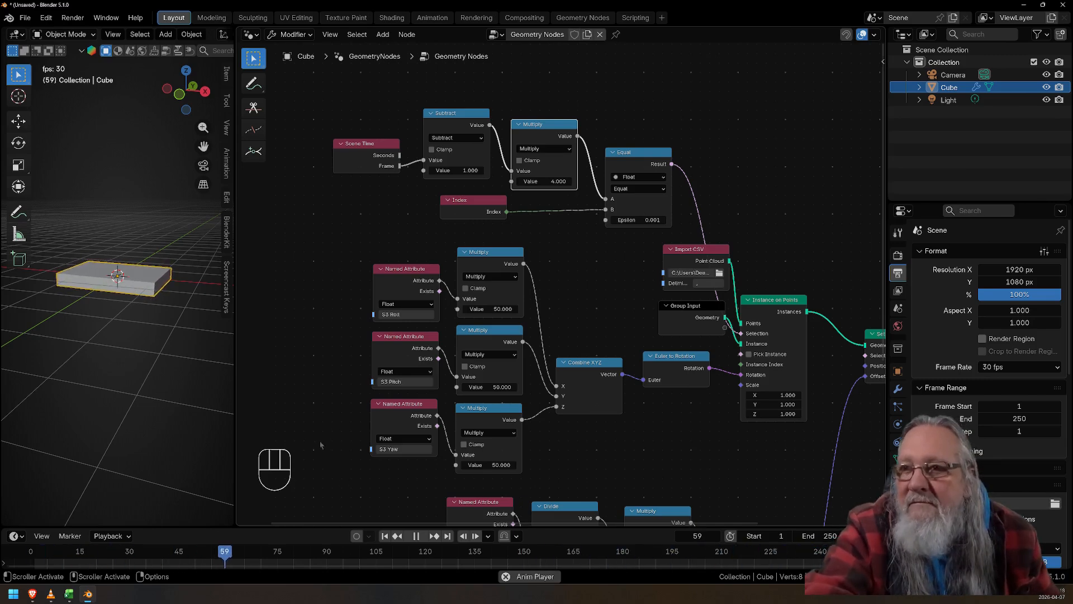
Try a value of 6 in the frame Multiply node while the animation plays
click(547, 182)
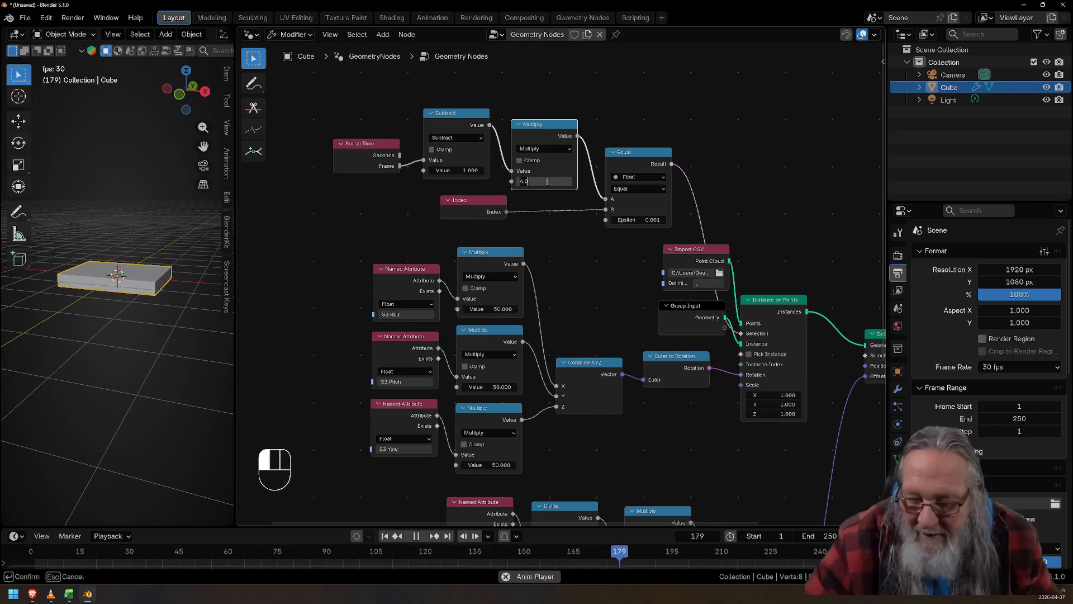
text(6)
key(Return)
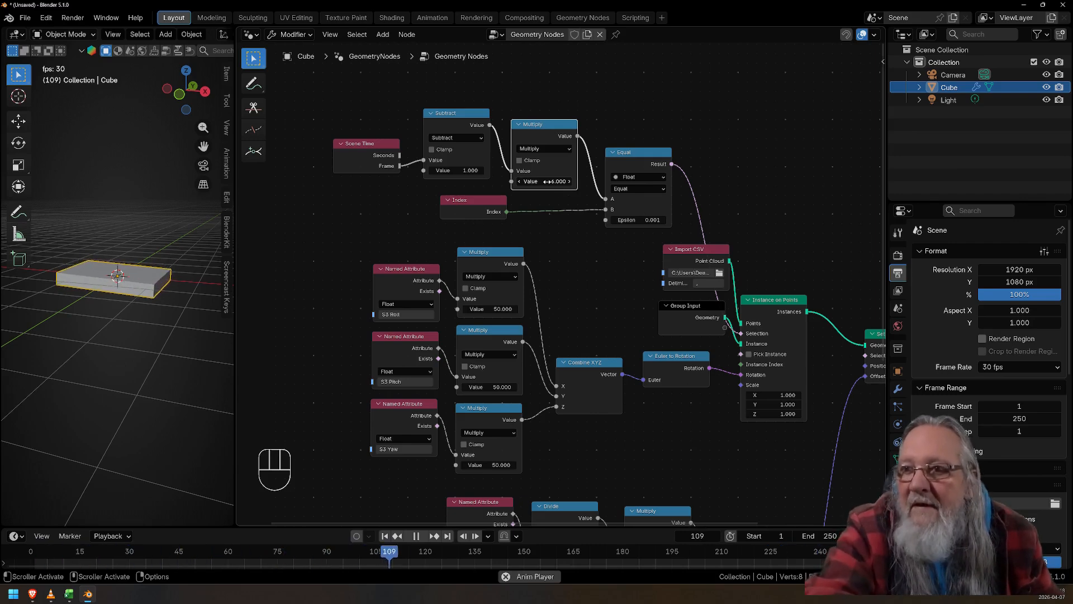
Set the frame Multiply node's value to 7 and stop the playback after watching the motion
click(547, 181)
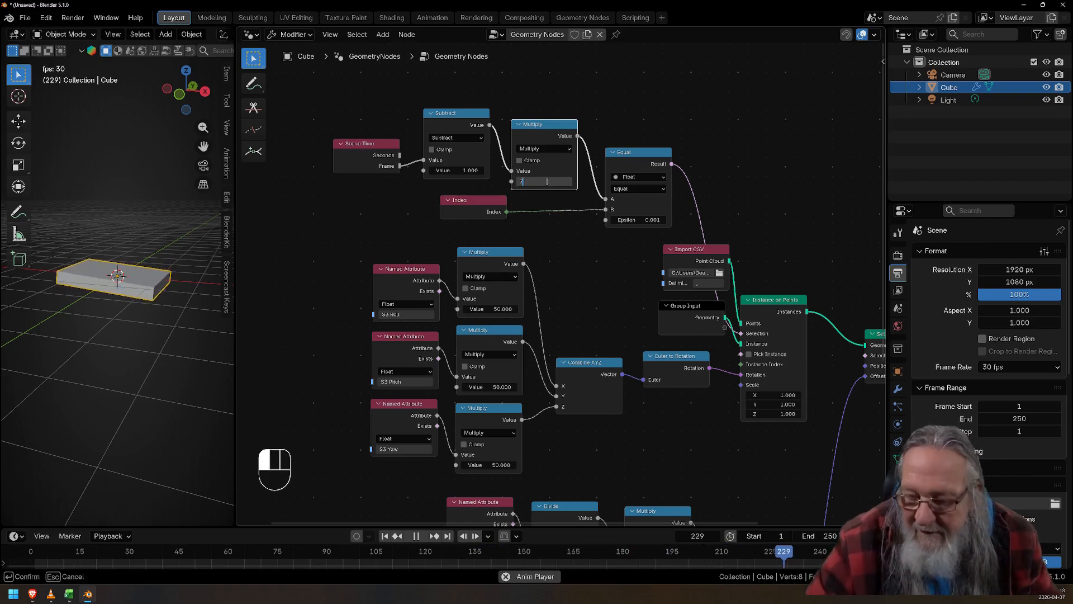
text(7)
key(Return)
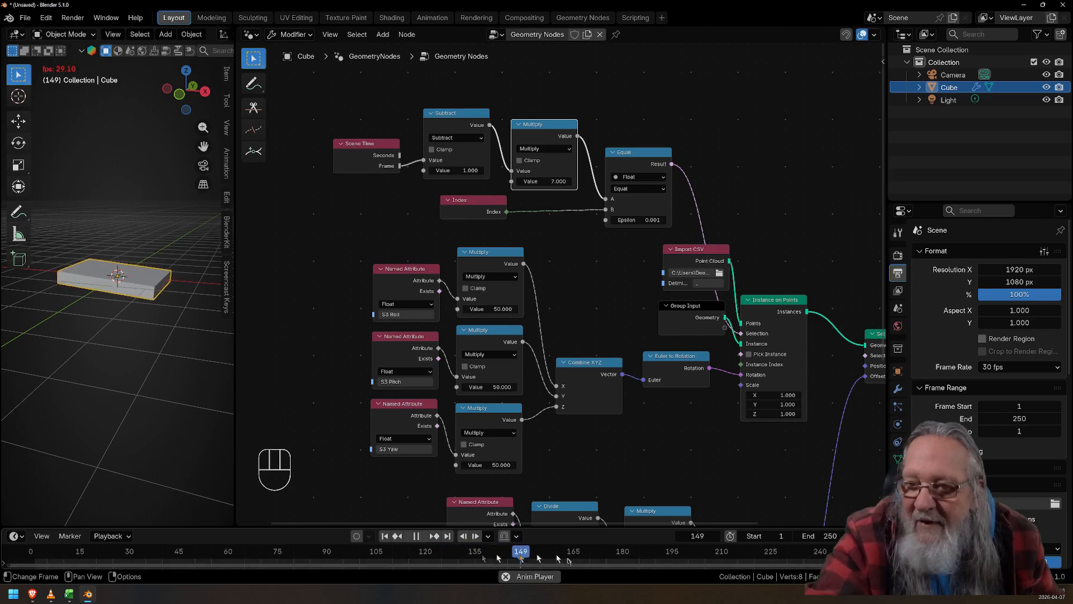
click(412, 536)
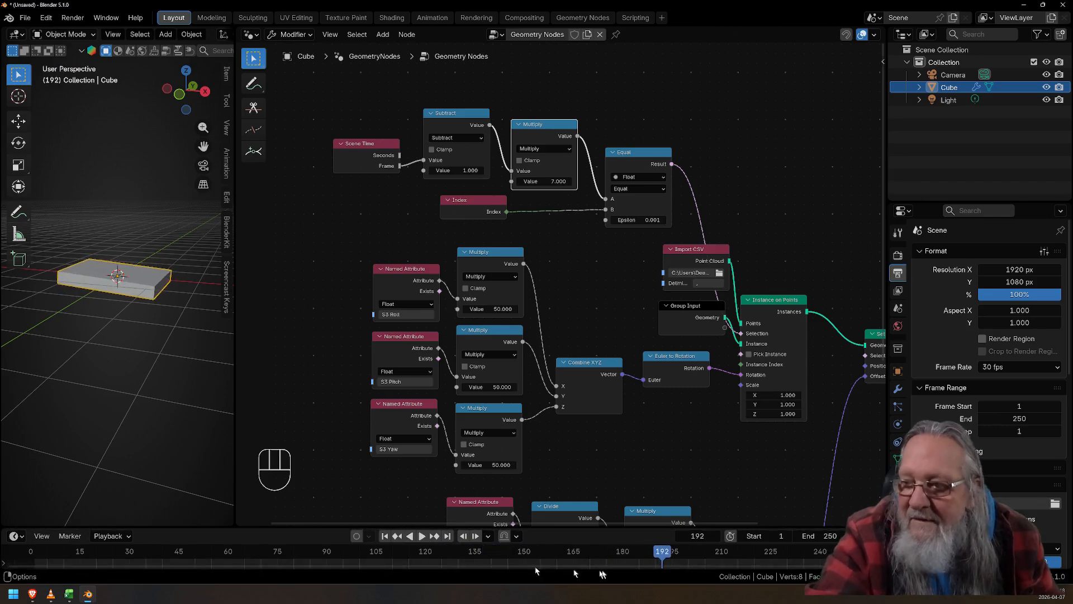
Set the timeline's end frame to 300 and play the animation to check the extended range
click(826, 537)
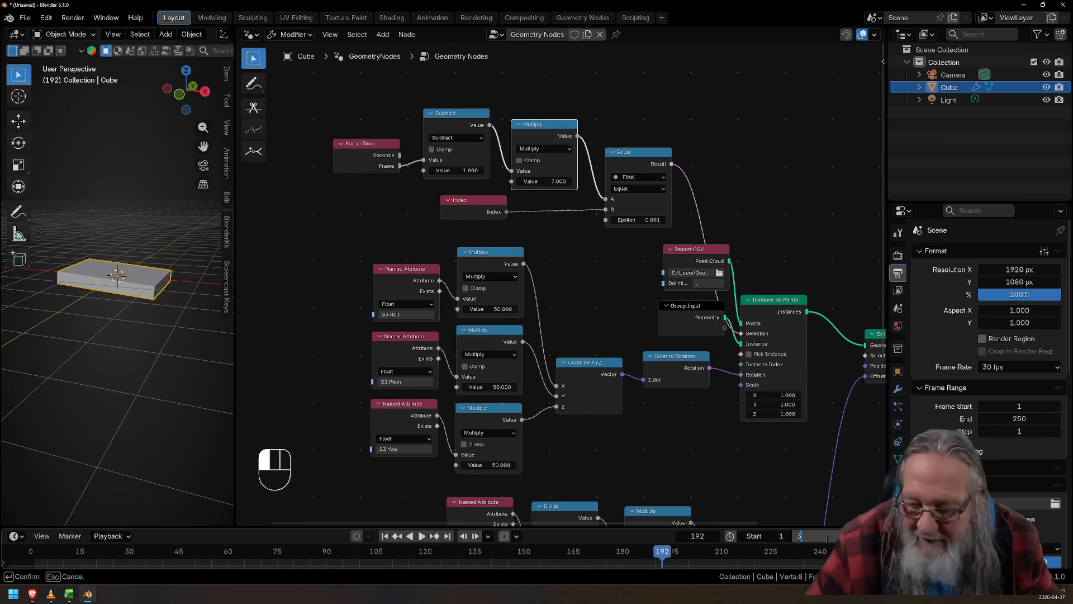
text(300)
key(Return)
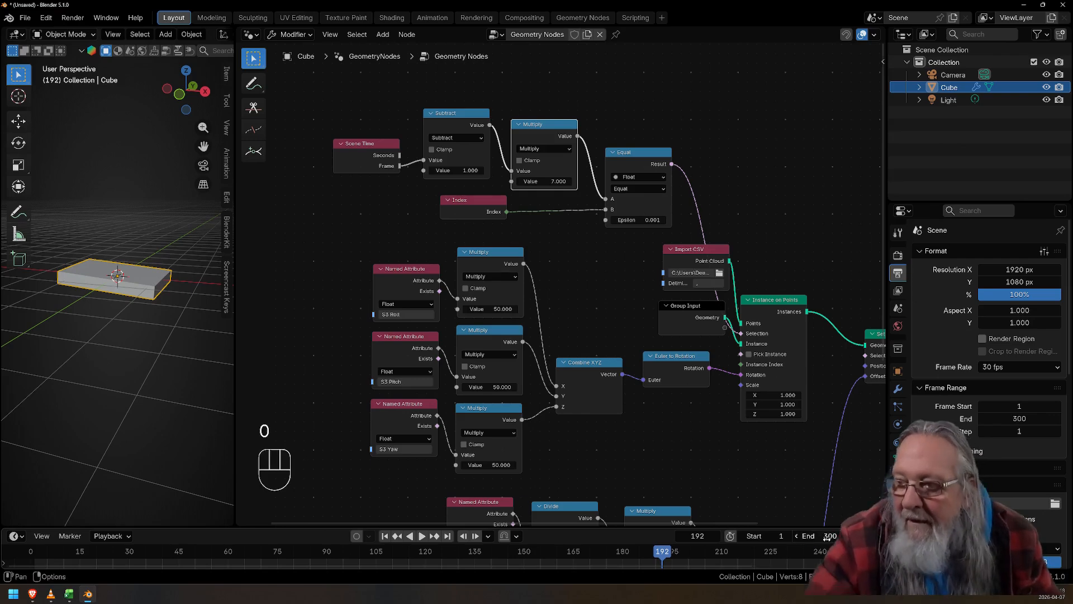
click(422, 537)
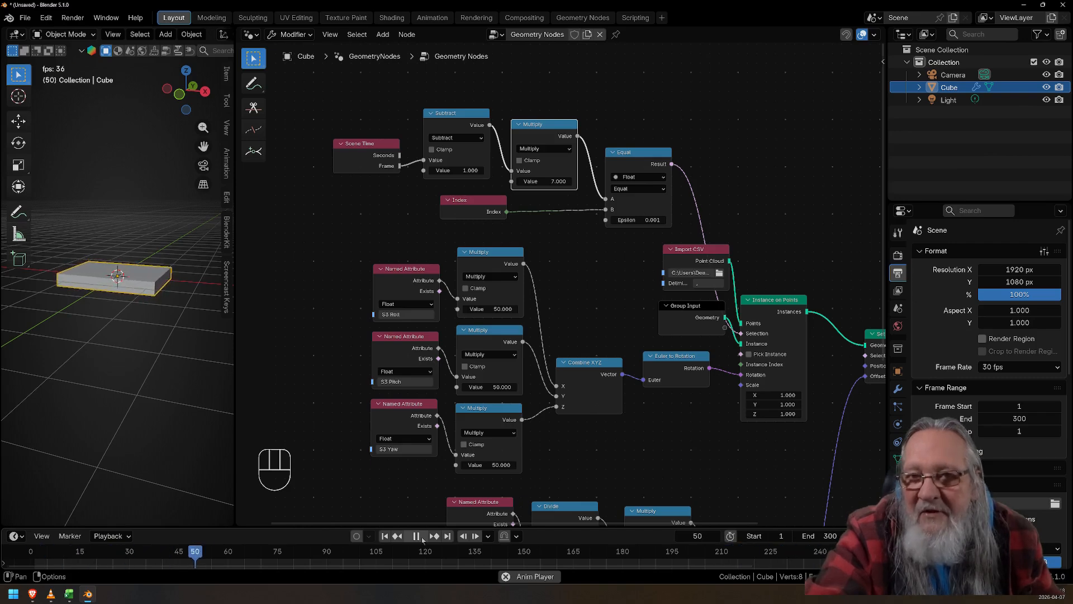
click(423, 537)
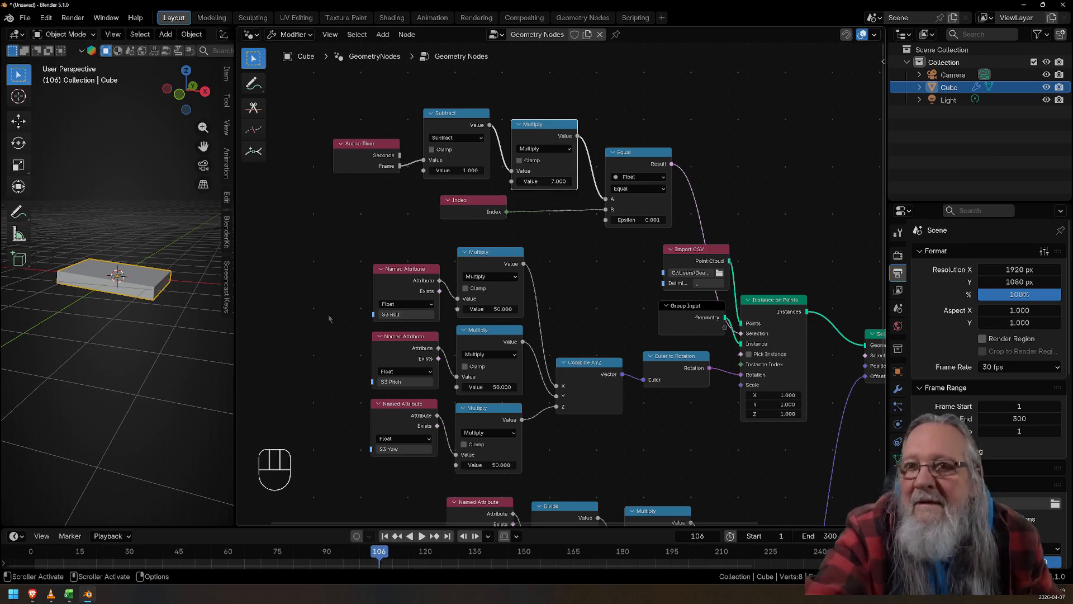
scroll(329, 318, down, 5)
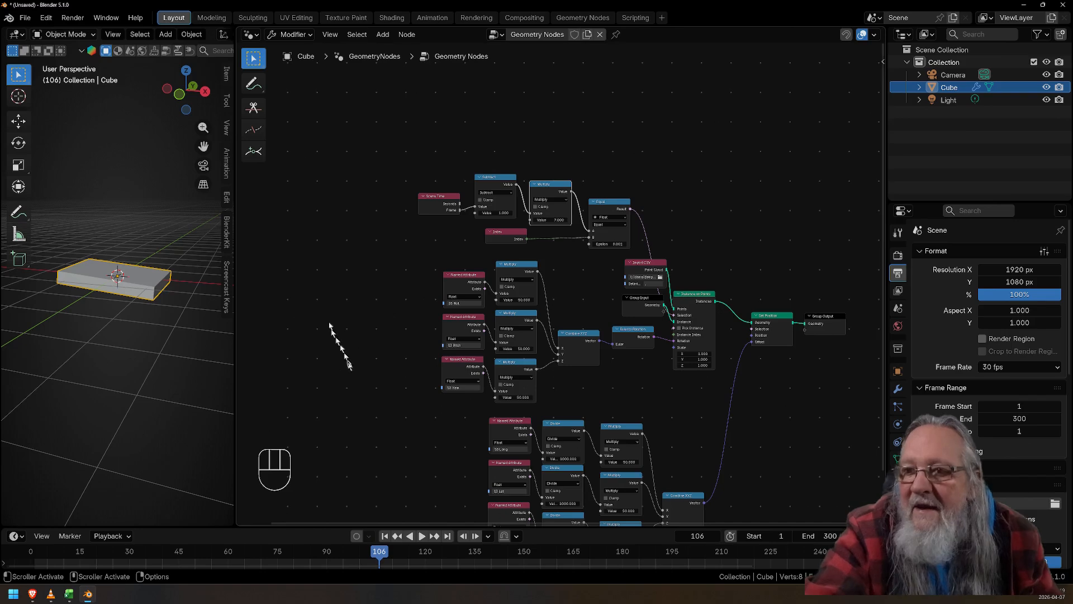
middle_drag(357, 376, 330, 338)
scroll(323, 318, up, 2)
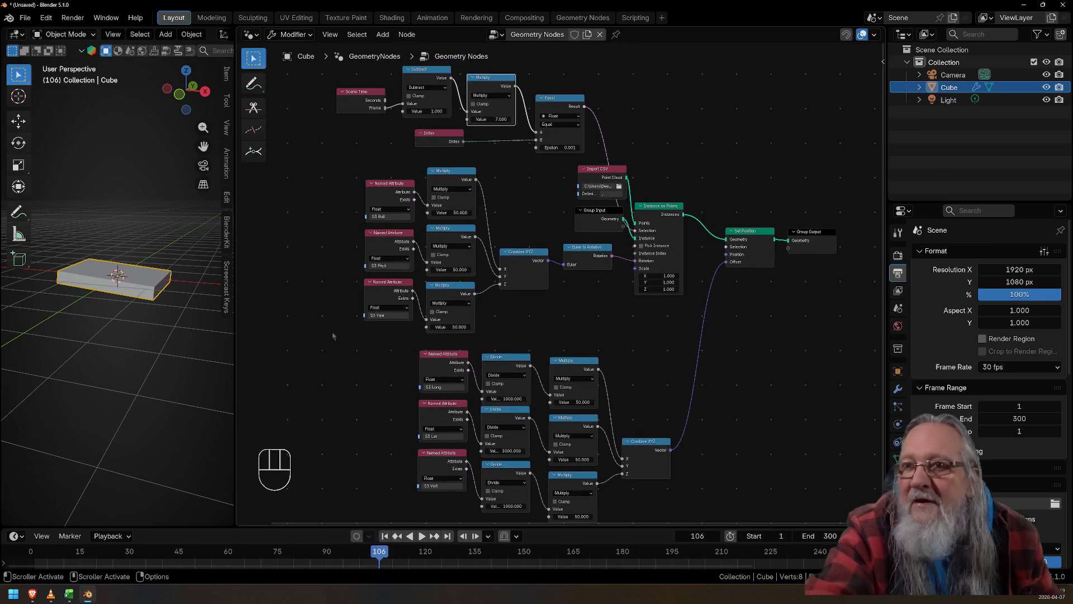
scroll(332, 336, down, 1)
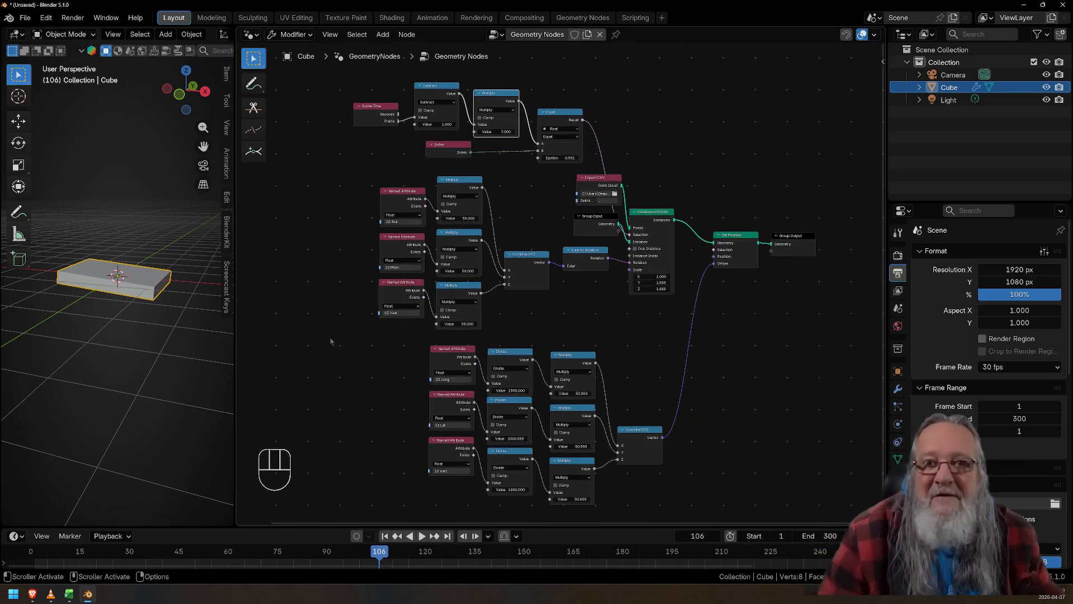